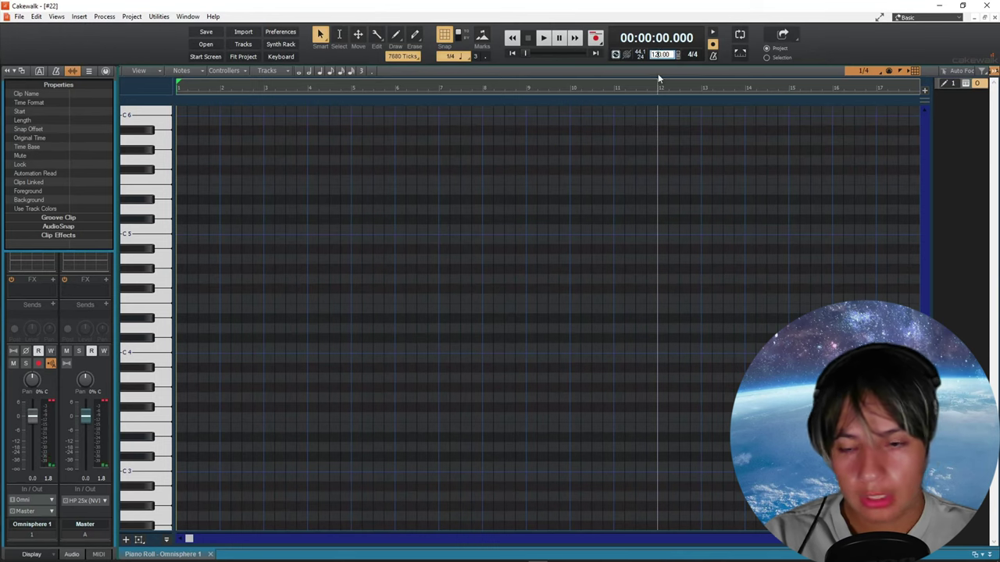
Set the project tempo to 130 BPM
key("Return")
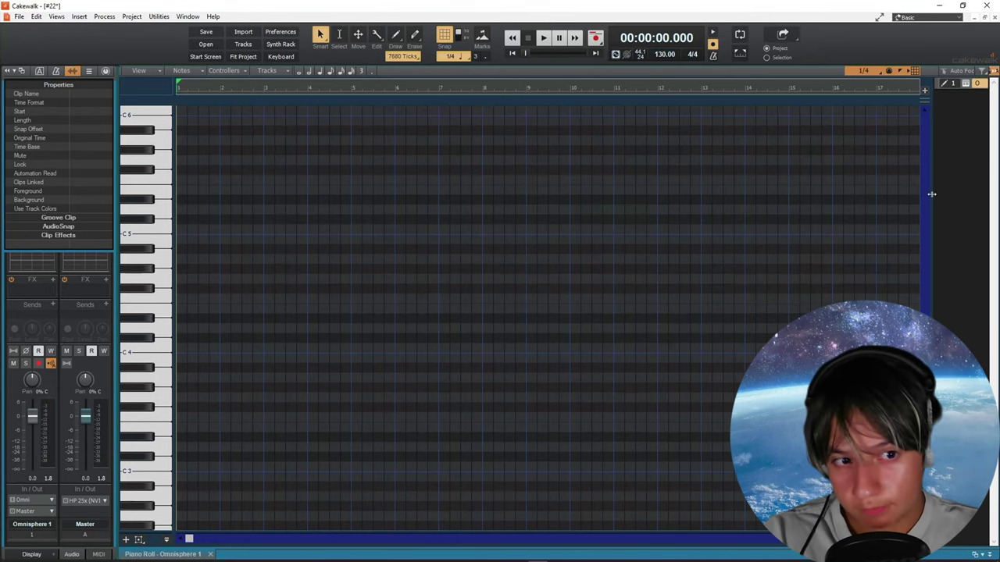
Widen the piano roll's track list, choose a root note and scale for Omnisphere 1, and enable snap to scale
left_click_drag(932, 194, 880, 189)
right_click(924, 84)
mouse_move(903, 105)
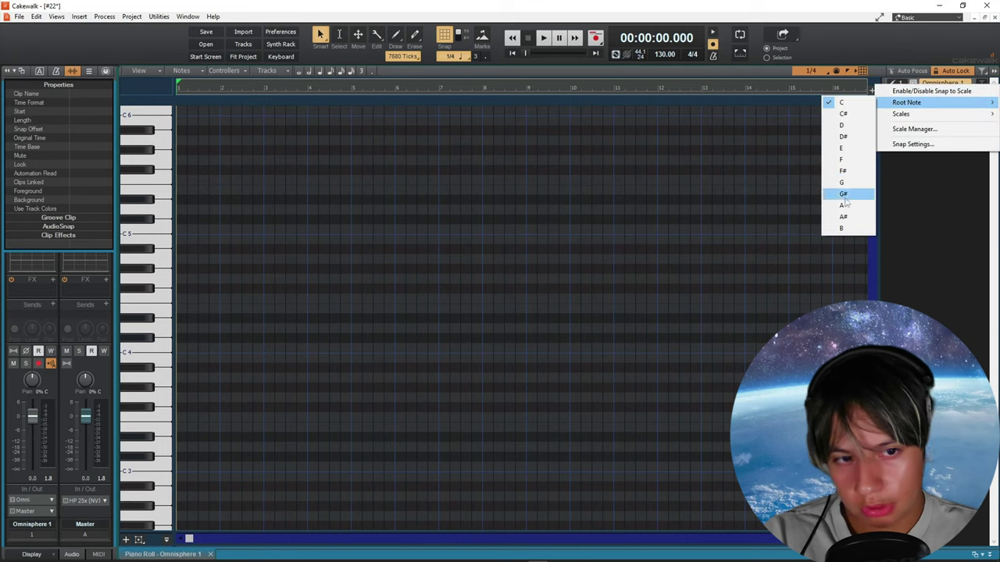
left_click(843, 195)
left_click(904, 81)
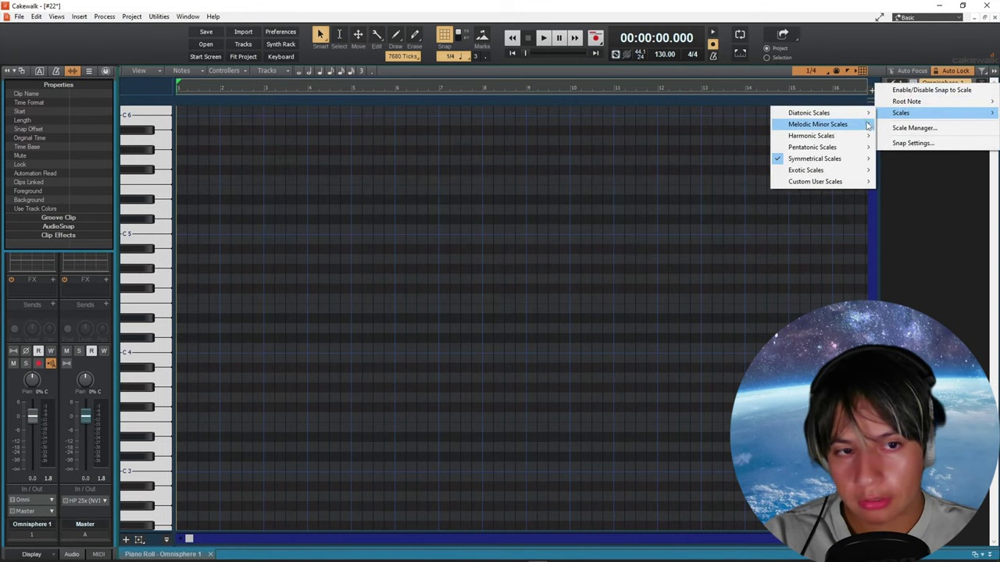
mouse_move(867, 125)
left_click(920, 170)
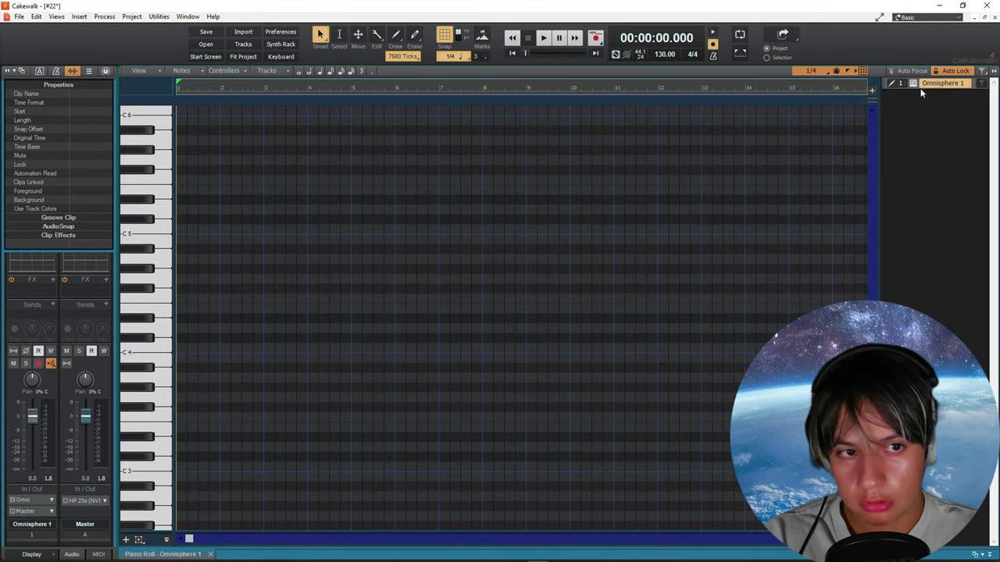
right_click(922, 84)
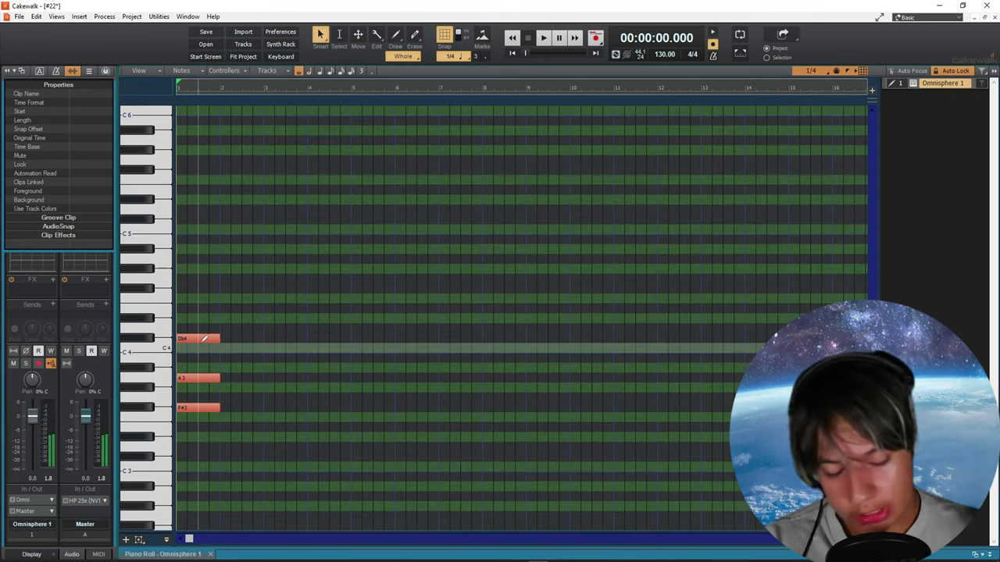
Transpose the F#3, A3 and Db4 chord in bar 1 up one octave, auditioning it before and after the move
key("space")
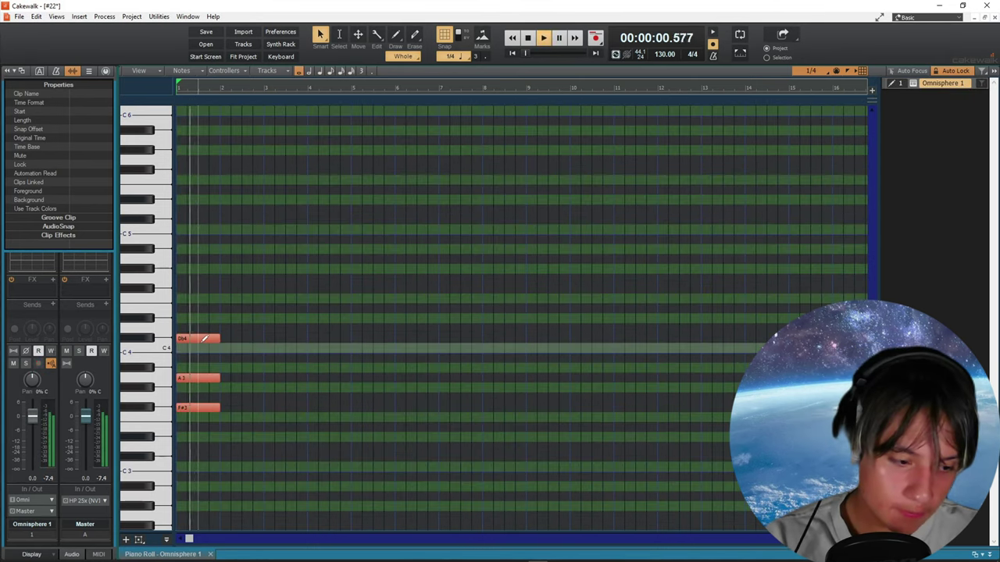
key("space")
key("ctrl+a")
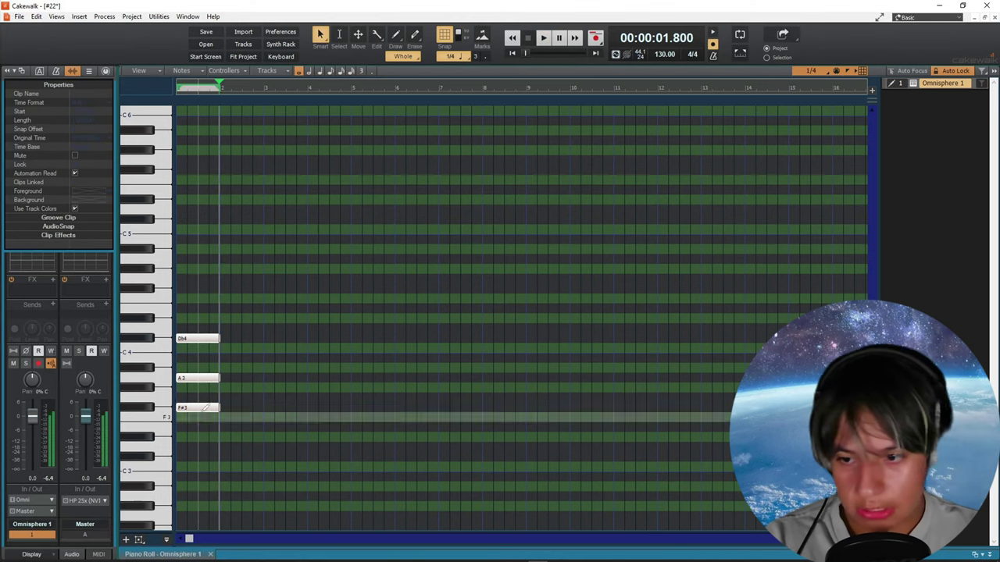
left_click_drag(201, 415, 192, 302)
key("w")
key("space")
left_click(192, 299)
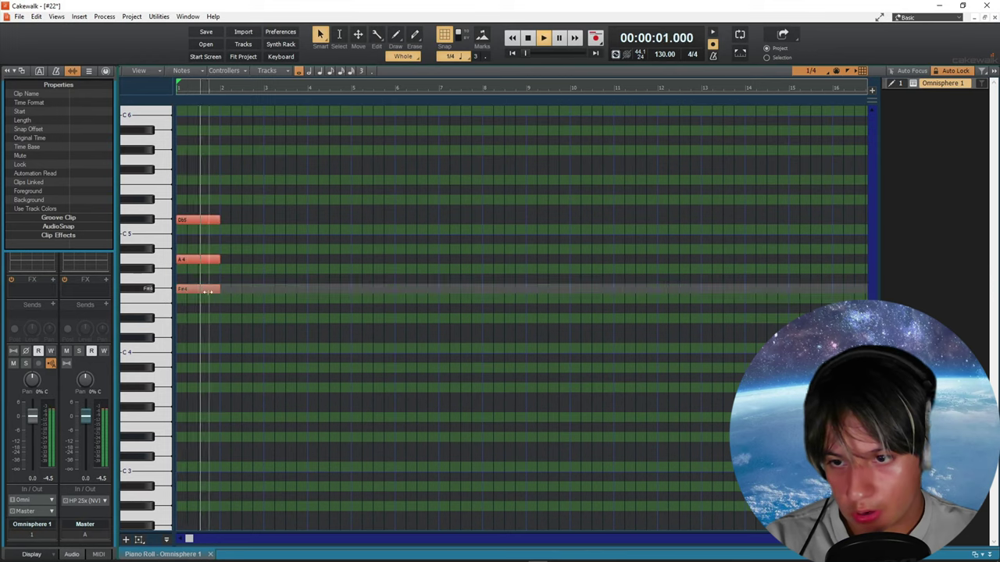
scroll(233, 280, "up", 4)
key("space")
Duplicate the bar 1 chord into bar 2 and move the copy down to E4, G4 and B4
key("ctrl+a")
key("ctrl+d")
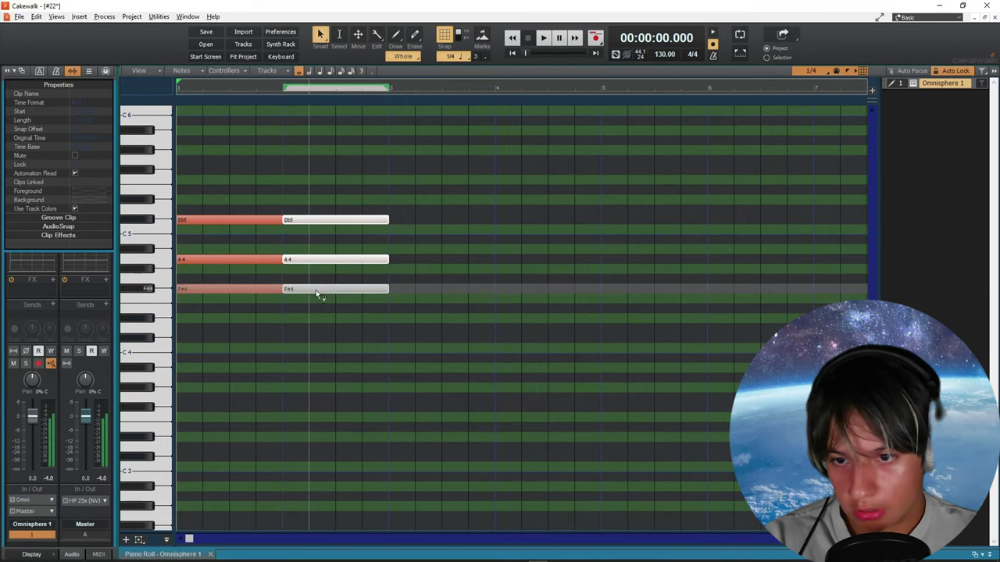
left_click_drag(315, 290, 317, 314)
left_click(311, 296)
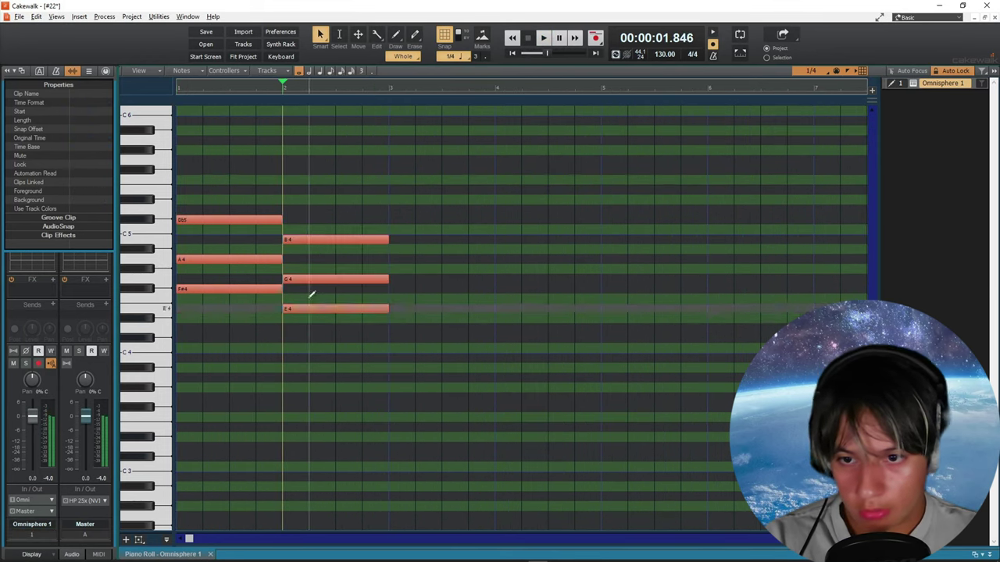
Extend the bar 2 chord to two bars and add a one-bar copy at bar 4 on D4, F#4 and A4
left_click_drag(359, 226, 383, 351)
left_click_drag(384, 312, 522, 332)
key("ctrl+d")
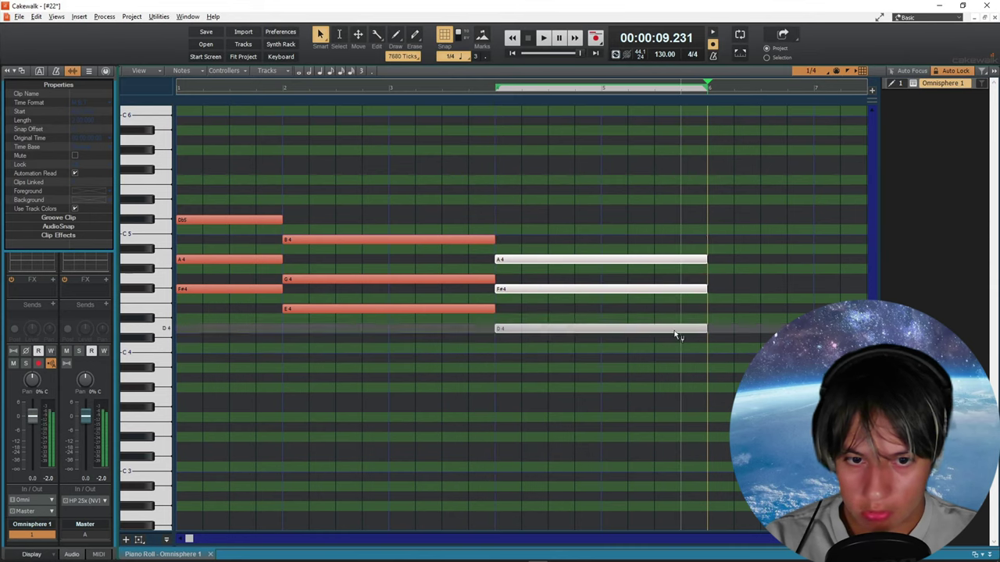
left_click_drag(705, 330, 600, 332)
left_click(597, 342)
Bounce all the Omnisphere 1 clips in the track view into a single clip and play it back
key("ctrl+Page_Up")
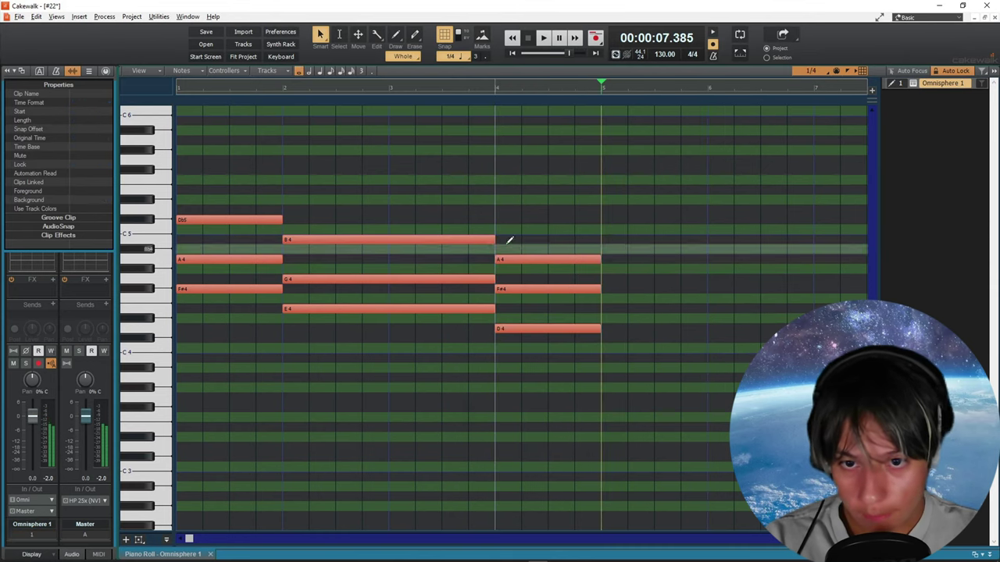
key("ctrl+Page_Up")
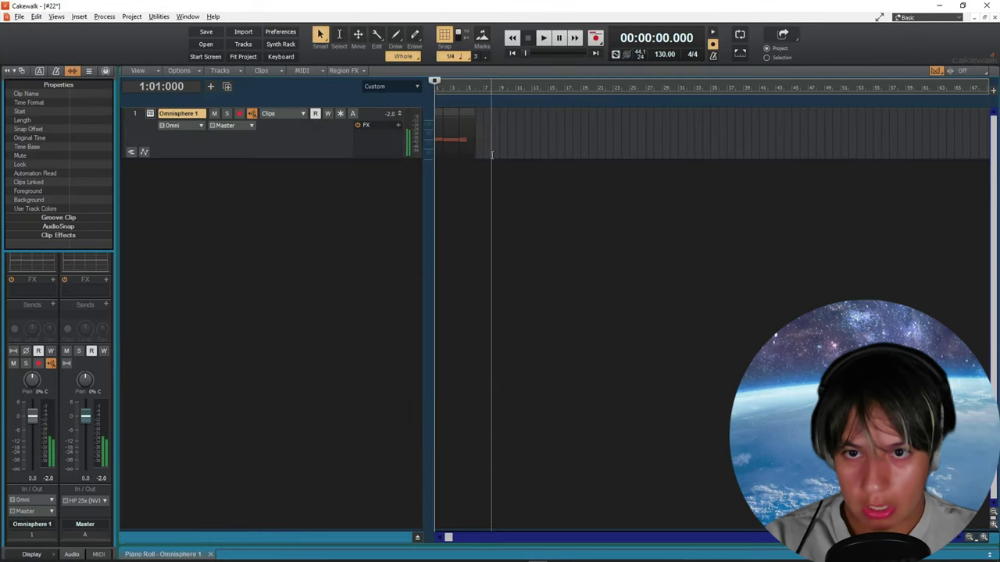
key("ctrl+a")
right_click(455, 135)
left_click(469, 309)
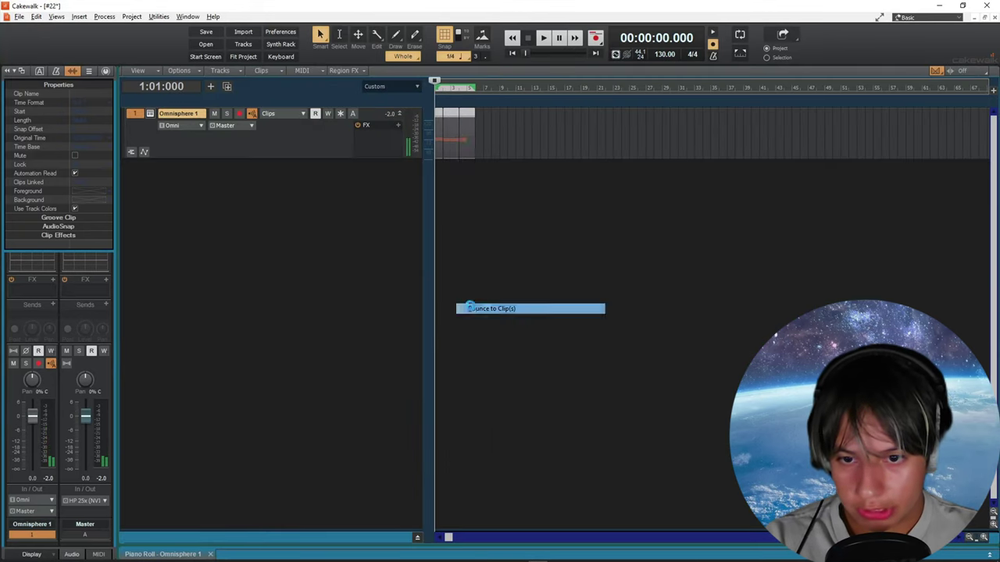
key("space")
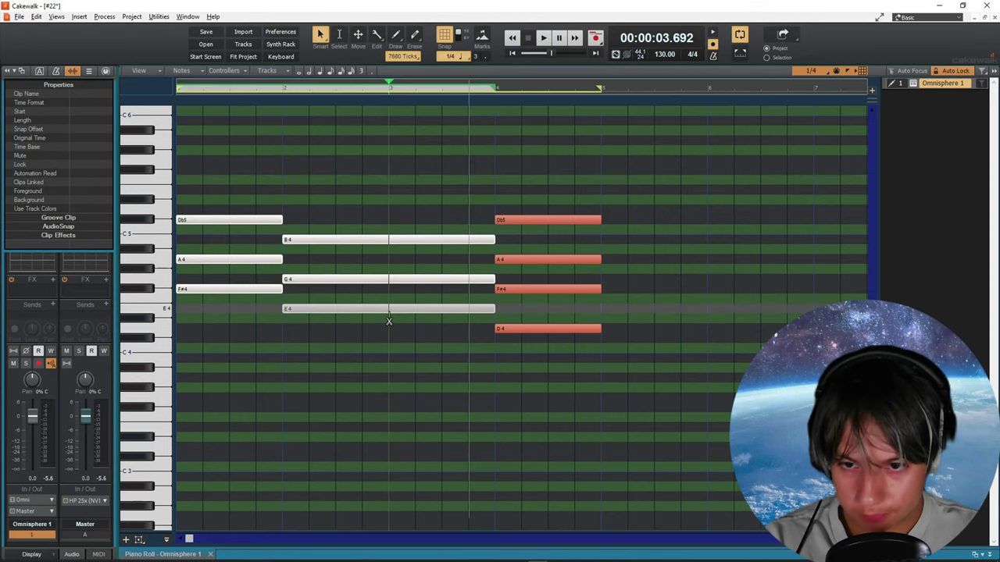
Trim the E4, G4 and B4 chord to the first half of bar 3 by splitting it and deleting the surplus pieces
left_click(389, 310, "alt")
key("Delete")
left_click_drag(430, 220, 450, 394)
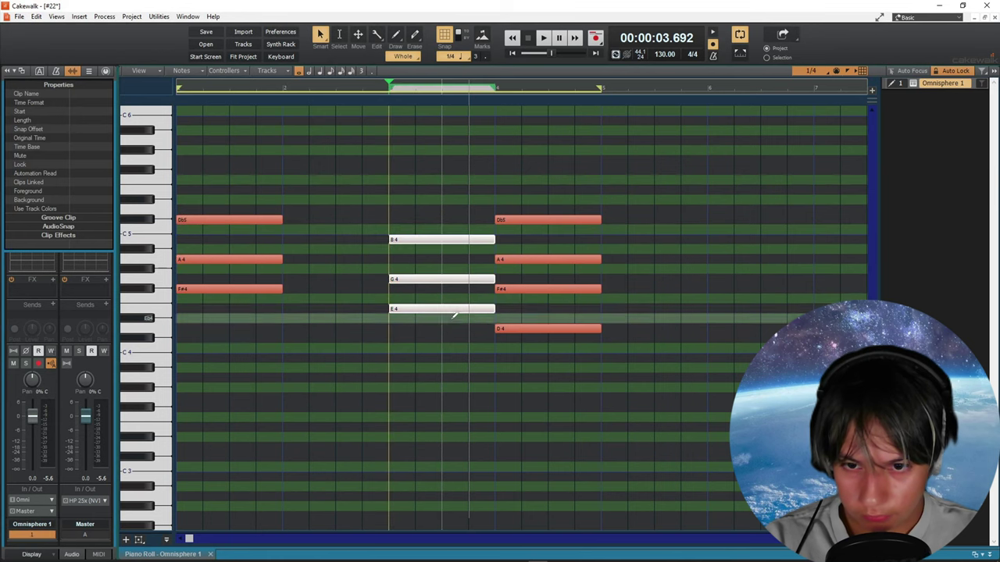
left_click(443, 311, "alt")
left_click_drag(459, 322, 445, 206)
key("Delete")
Play the edited chord progression from the start of the project
key("w")
key("space")
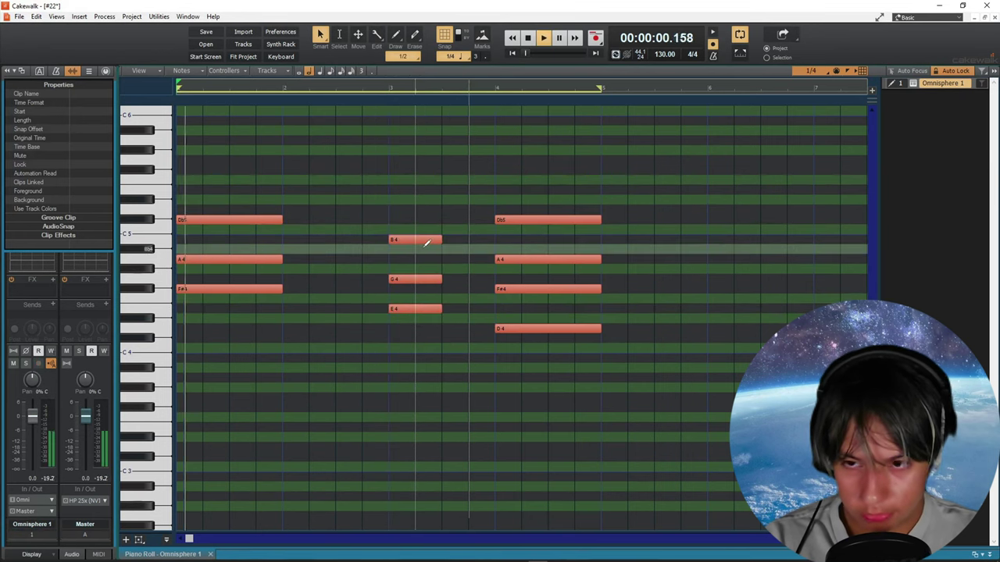
key("w")
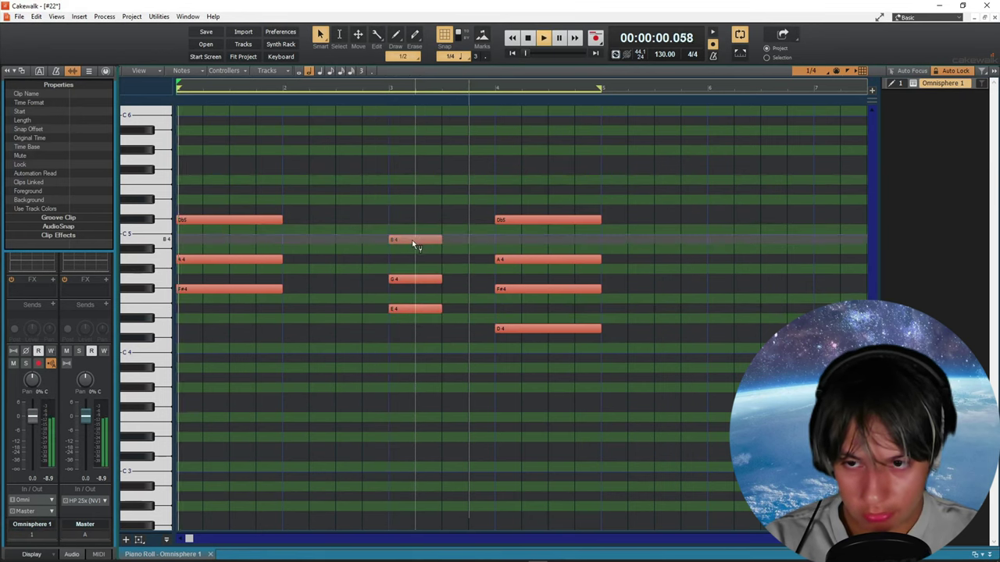
key("space")
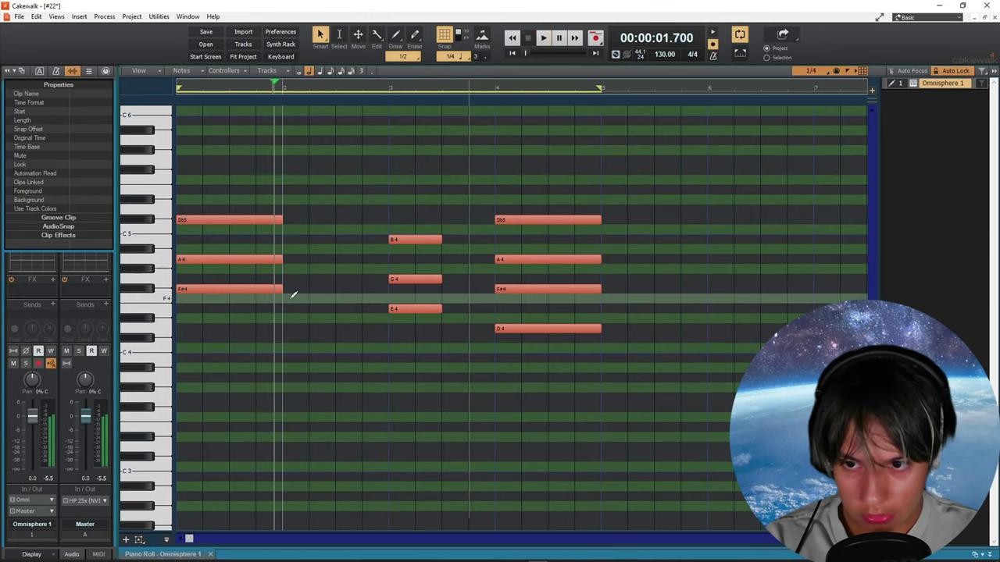
Return to the track view, open the Omnisphere 1 instrument window and close it again
key("d")
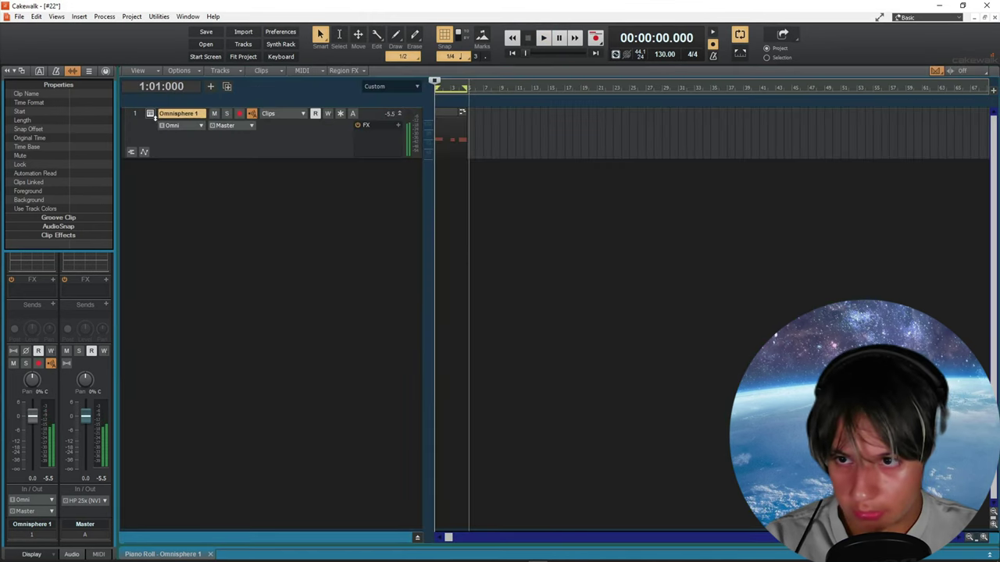
left_click(151, 115)
left_click(712, 8)
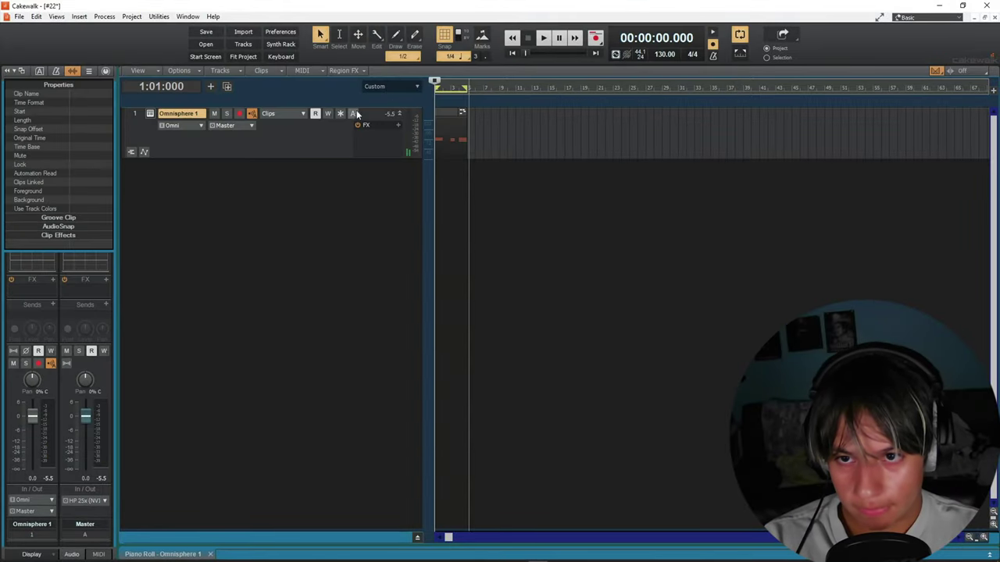
Insert an audio track below Omnisphere 1 and route its output to Master
right_click(353, 193)
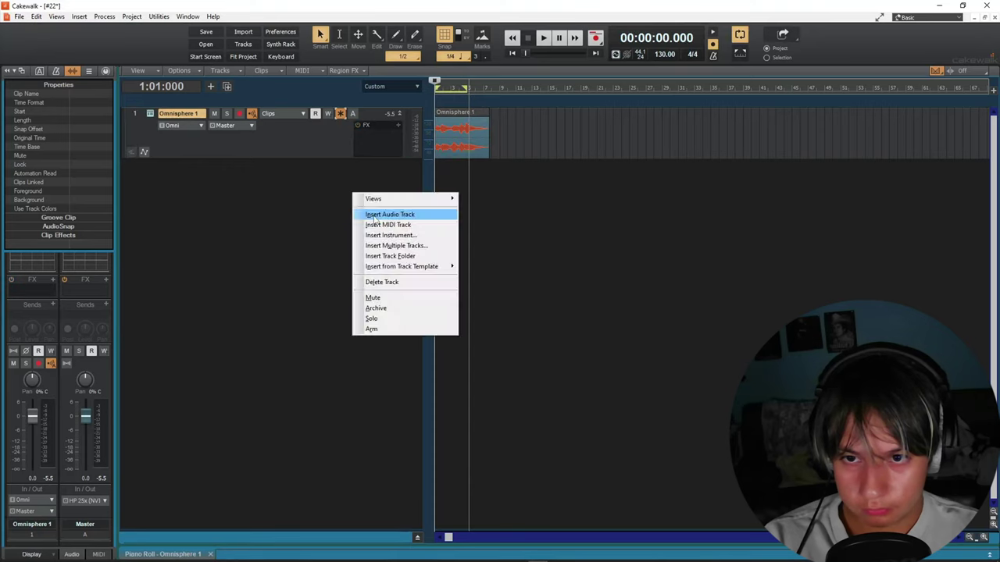
left_click(383, 215)
left_click(399, 168)
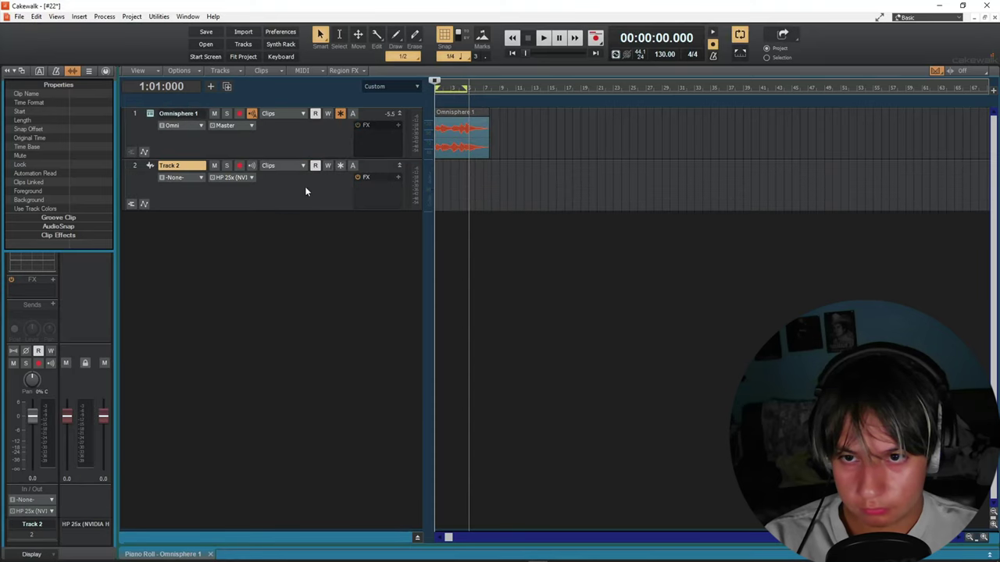
left_click(246, 178)
left_click(311, 237)
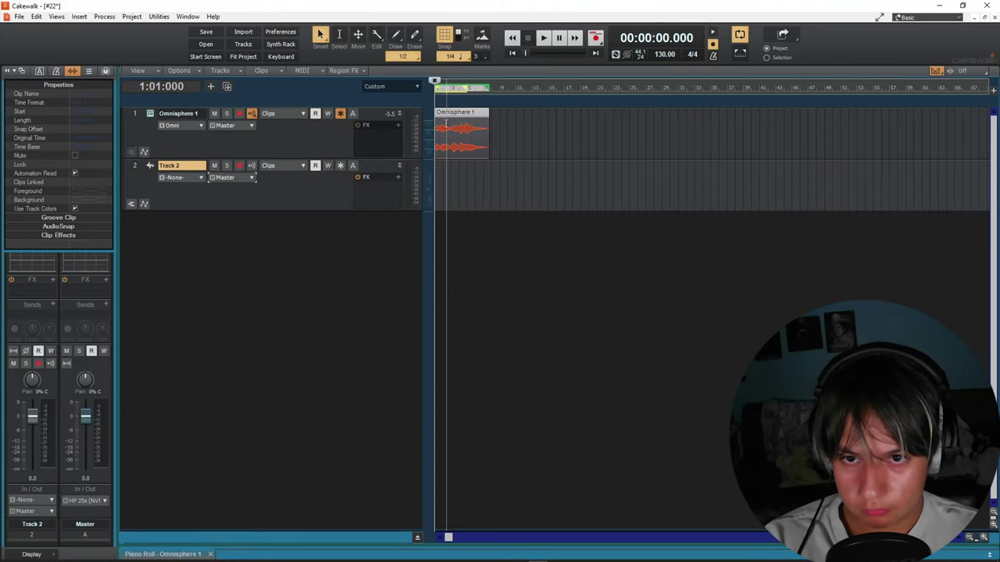
Move the frozen Omnisphere 1 audio clip down onto Track 2 at the same start position and preview it
left_click_drag(482, 128, 482, 181)
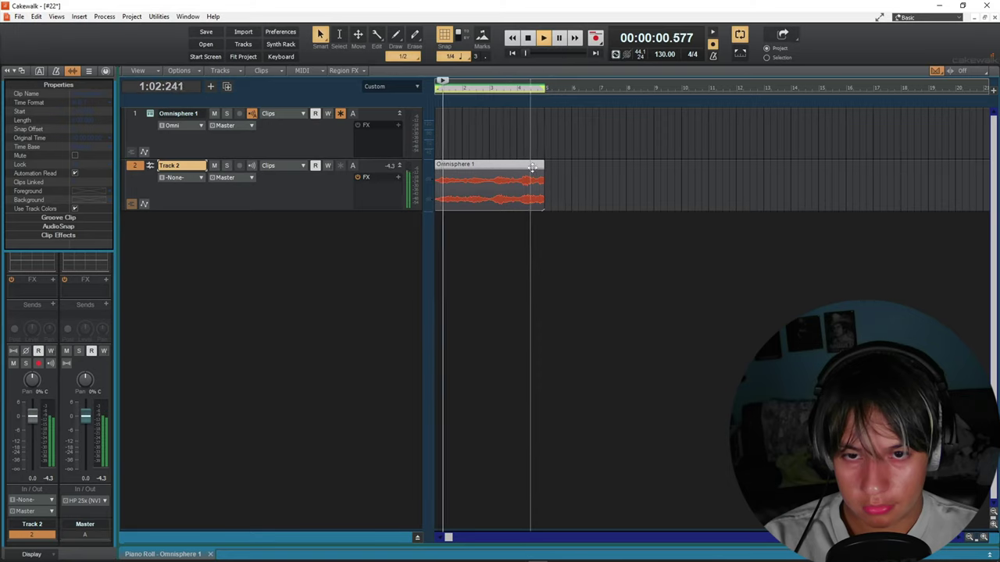
scroll(520, 169, "up", 3)
key("space")
scroll(522, 205, "down", 2)
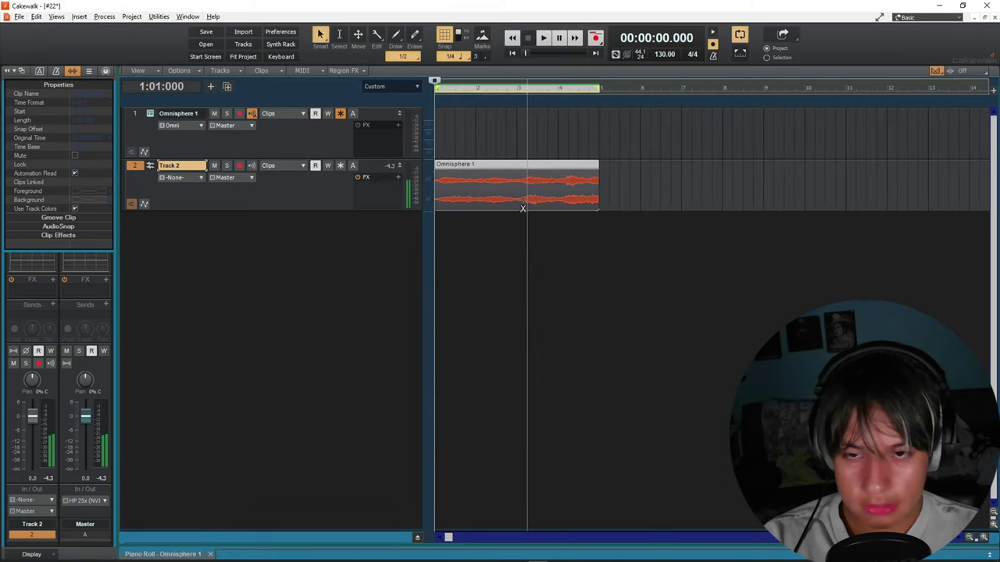
Duplicate the Track 2 audio clip directly after the original and reverse the copy
key("ctrl+d")
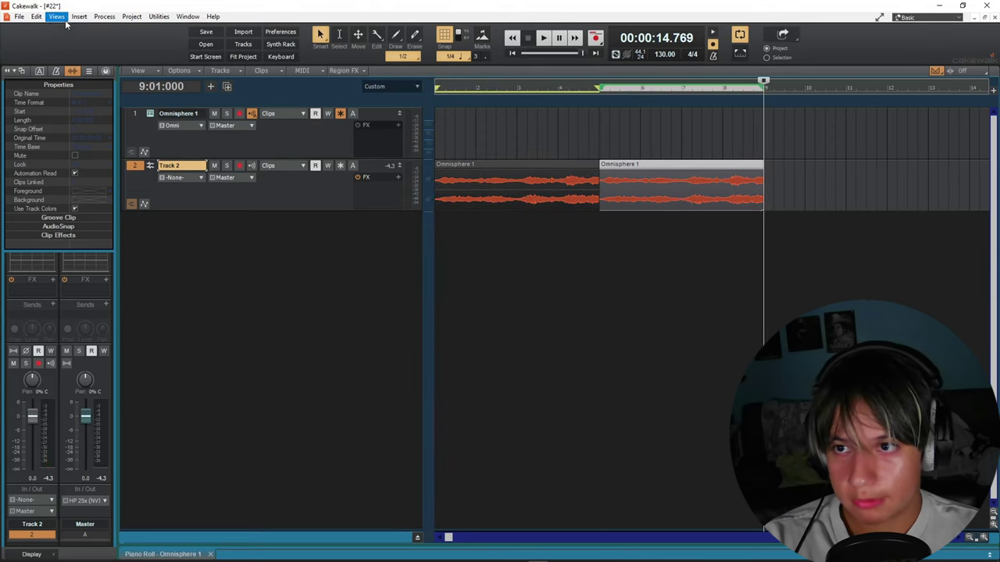
left_click(108, 19)
mouse_move(115, 29)
left_click(205, 127)
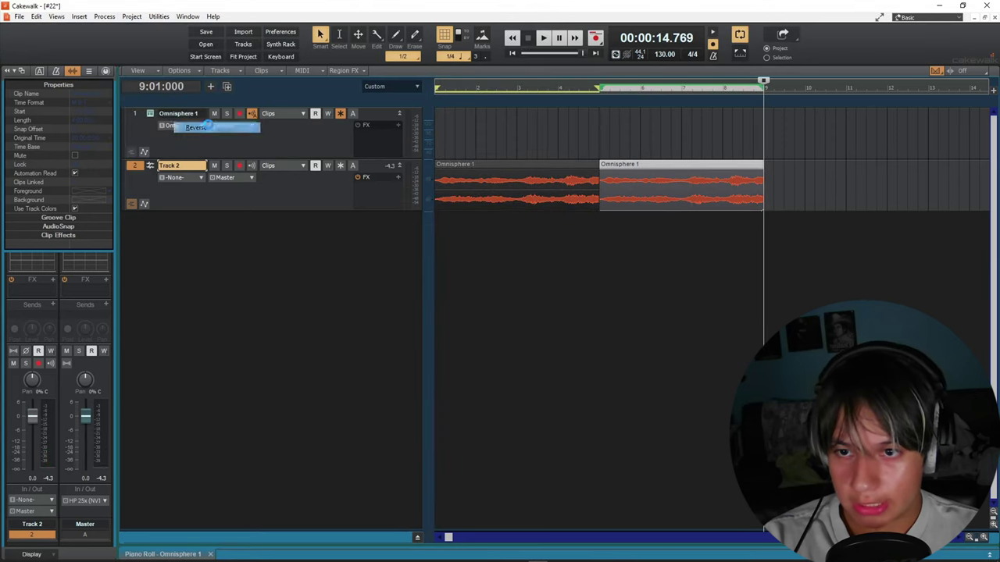
Select both clips on Track 2 and play them from the start
mouse_move(530, 158)
left_mouse_down()
mouse_move(701, 181)
mouse_move(693, 183)
left_mouse_up()
key("w")
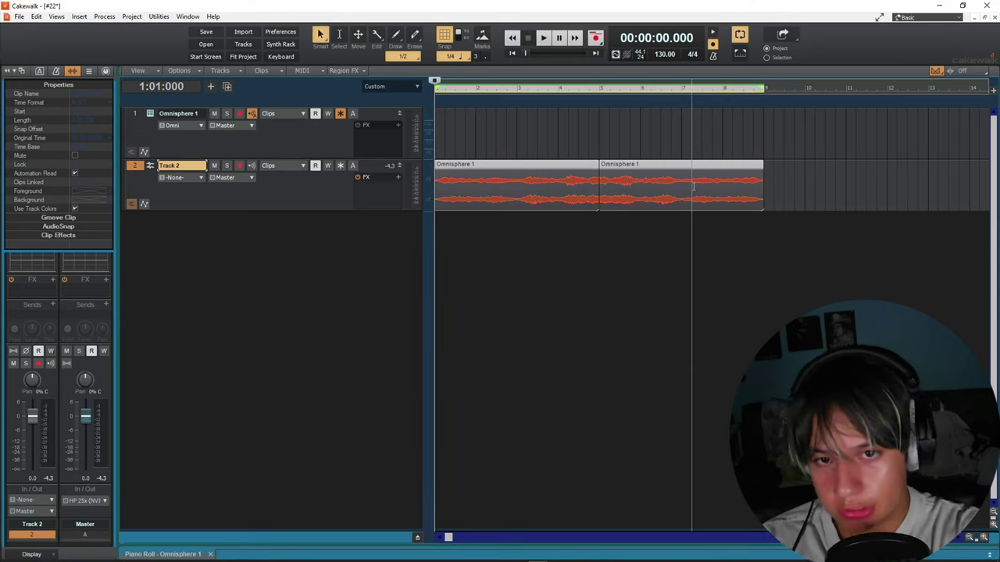
key("space")
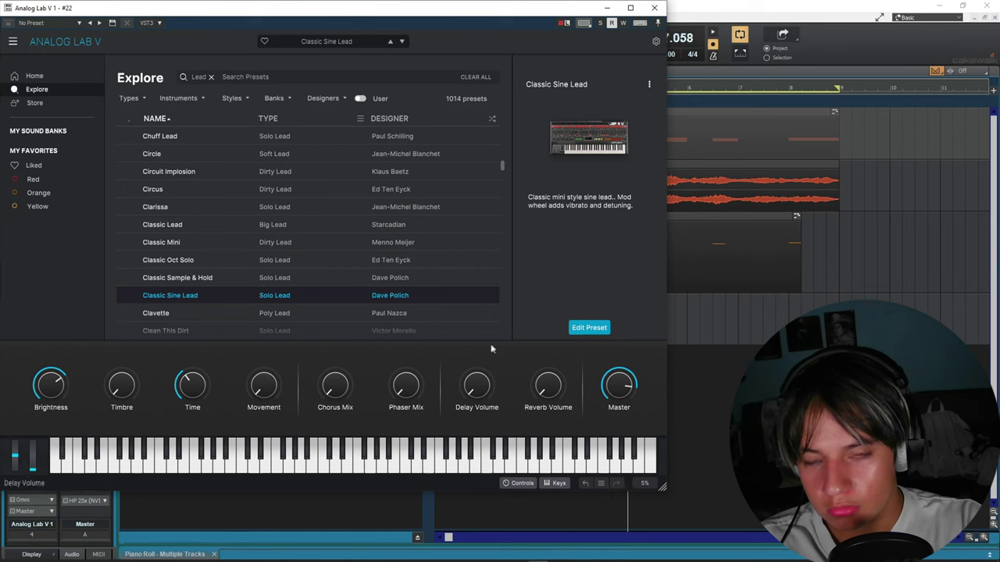
Close the Analog Lab V window and open its track in the piano roll with the Omnisphere 1 notes shown as reference
left_click(654, 7)
double_click(582, 324)
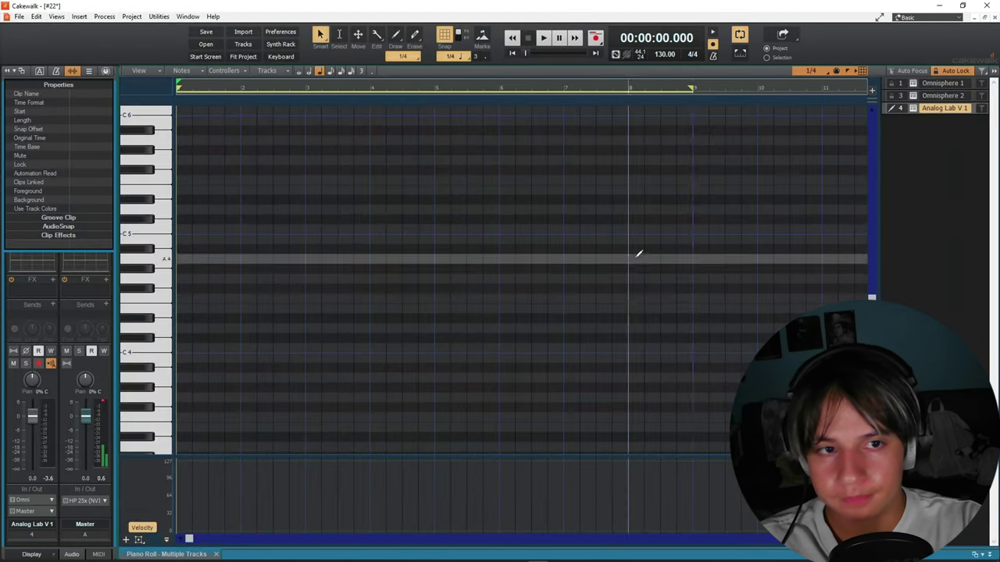
left_click(892, 84)
left_click(939, 109)
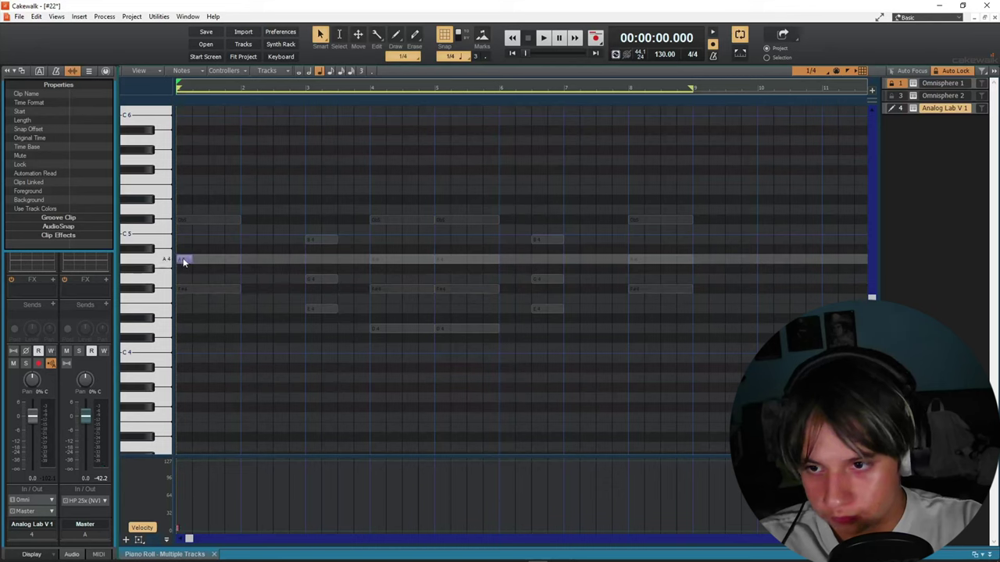
Draw a quarter-note melody in bar 1 of the Analog Lab V 1 track on A4, F#4, A4 and D5
left_click(199, 288)
left_click(212, 257)
right_click(211, 254)
left_click(227, 211)
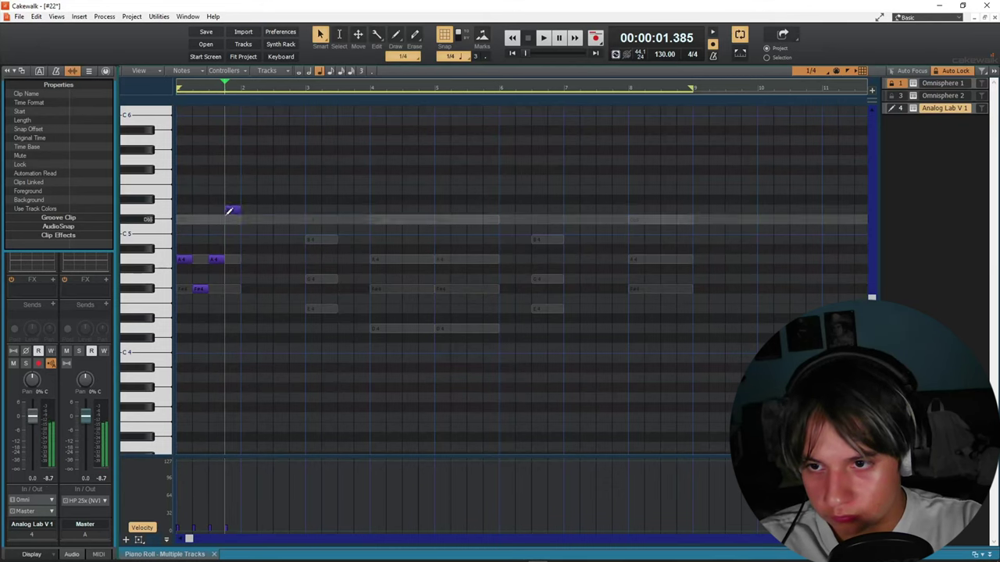
left_click(230, 215)
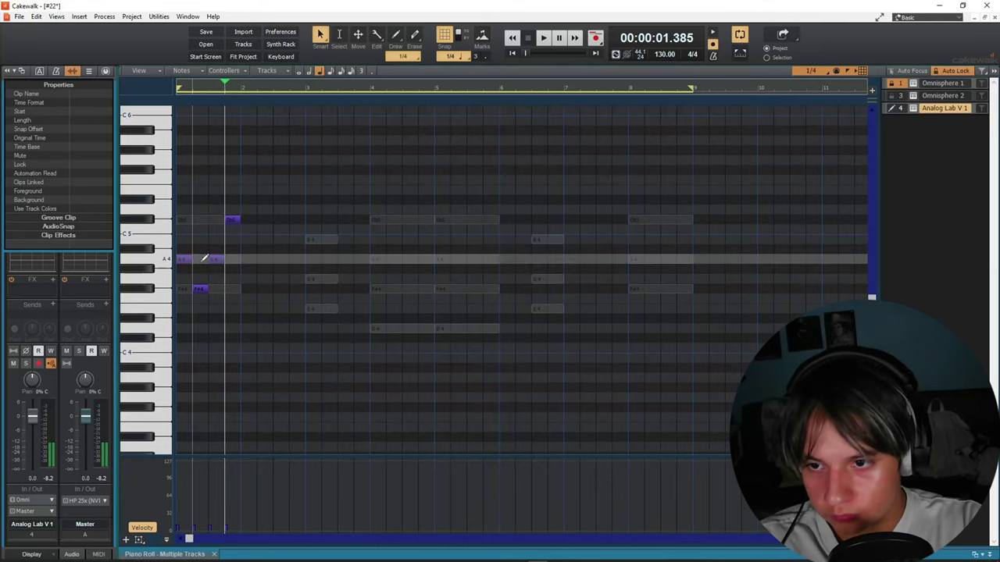
key("r")
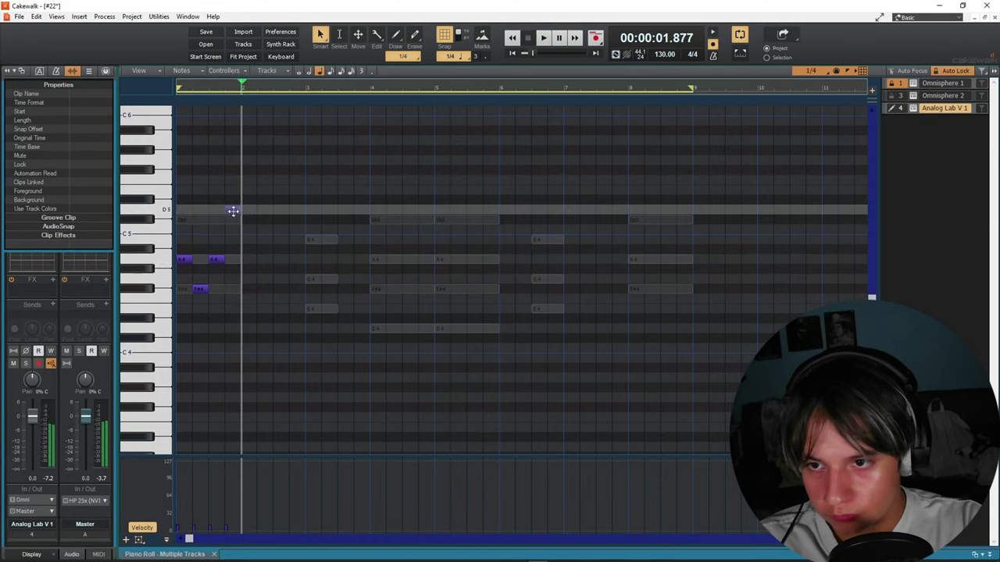
Continue the quarter-note melody over the chords in bars 3 to 6 and bar 8, playing the project back
key("space")
key("space")
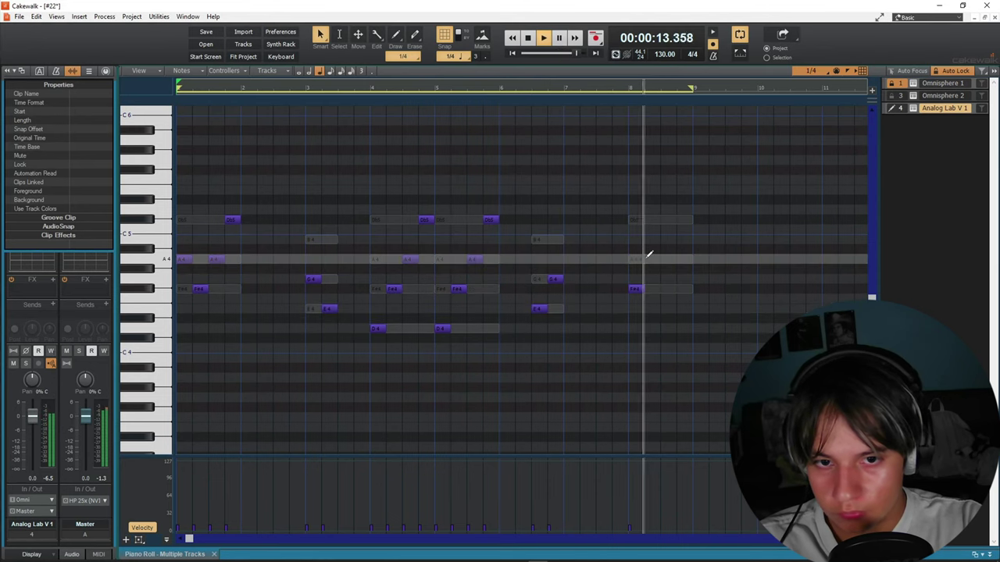
key("space")
key("space")
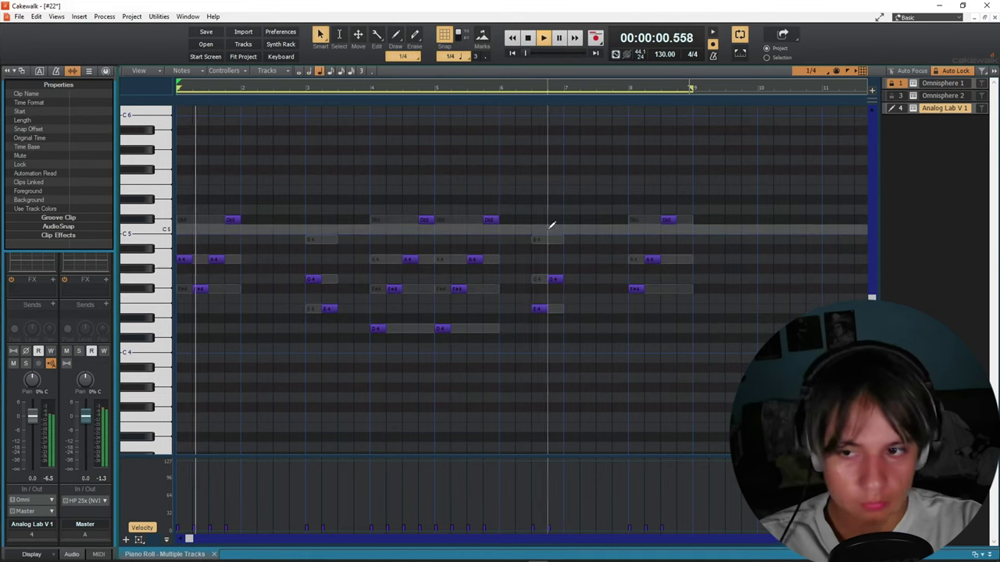
Duplicate the bar 1 melody into bar 2 an octave higher and play from the start
scroll(225, 192, "up", 2)
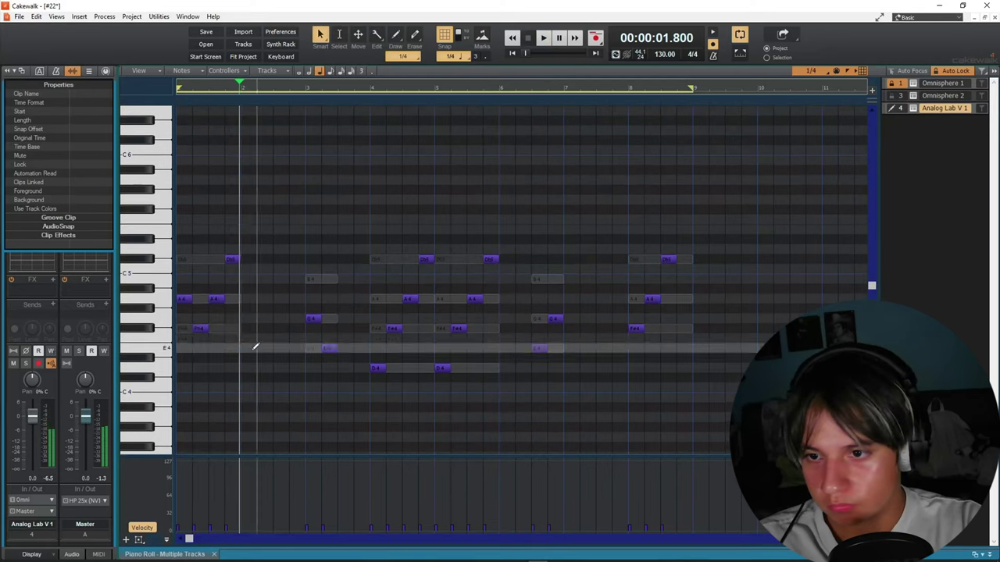
left_click_drag(255, 347, 184, 195)
key("ctrl+d")
left_click_drag(247, 298, 261, 180)
key("w")
key("space")
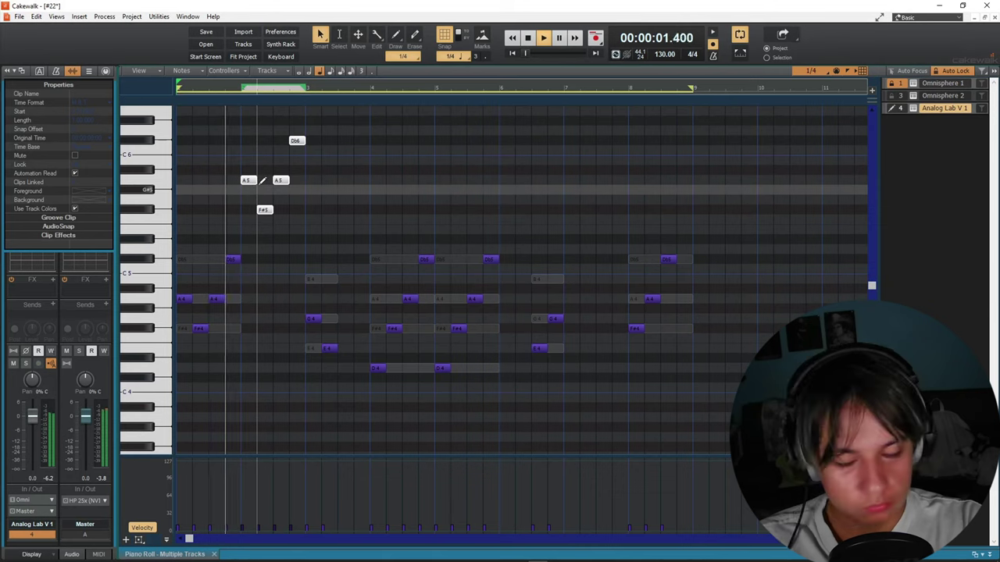
Copy the bar 3 notes G4 and E4 into the bar's second half as G5 and E5, and play them
left_click_drag(304, 281, 336, 195)
key("space")
key("space")
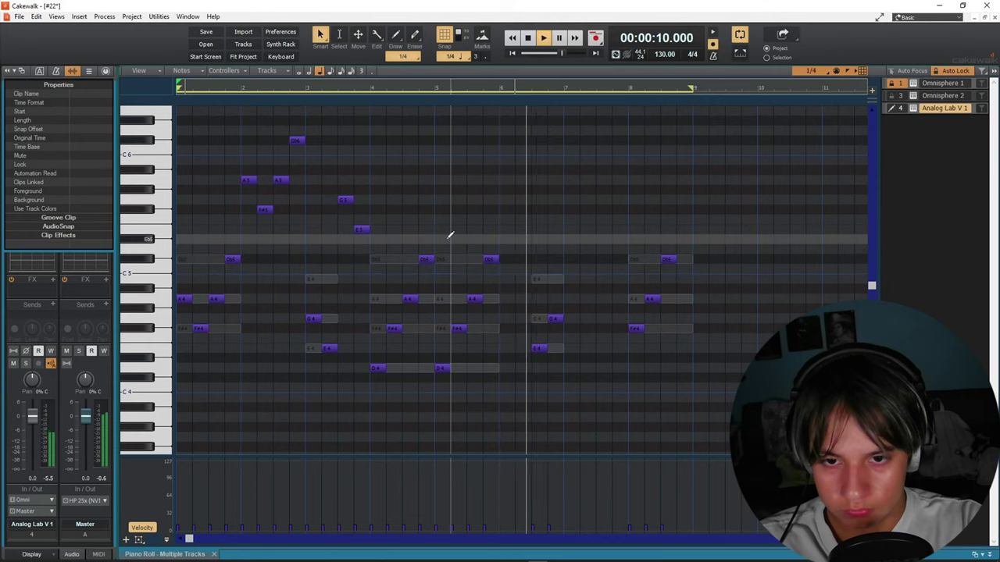
left_click_drag(435, 241, 508, 373)
key("space")
key("ctrl+z")
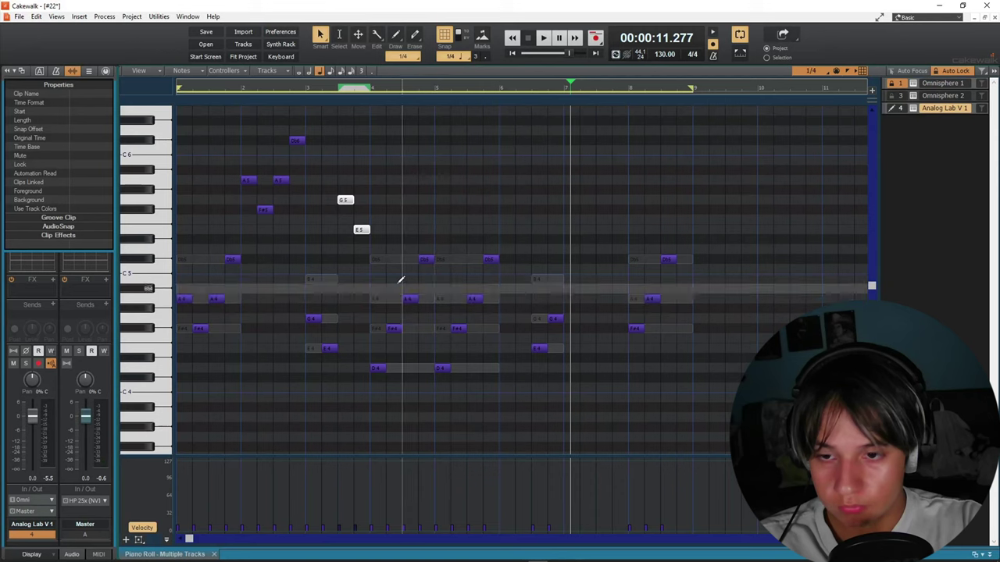
key("ctrl+d")
key("ctrl+z")
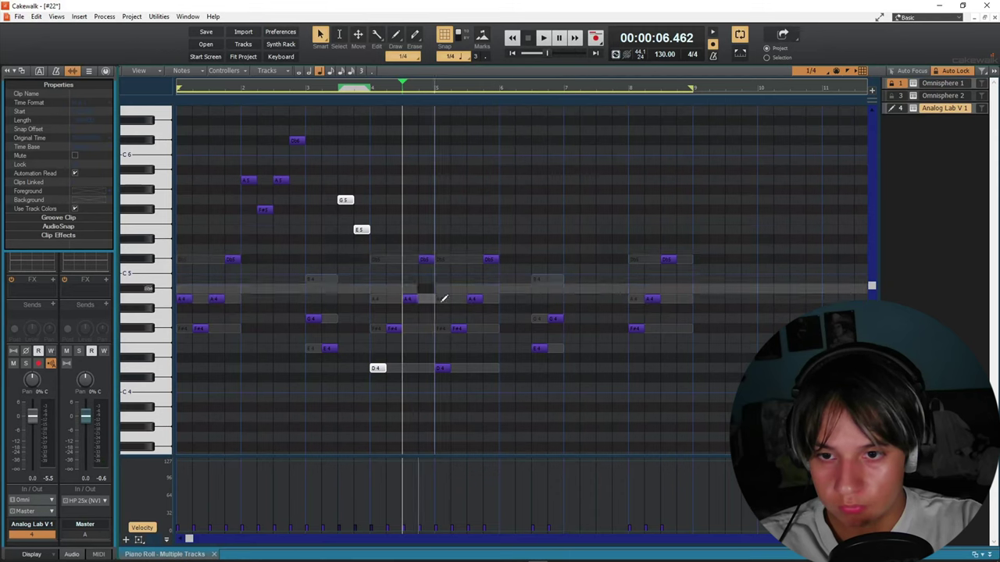
left_click_drag(443, 251, 493, 380)
left_click_drag(379, 368, 356, 362)
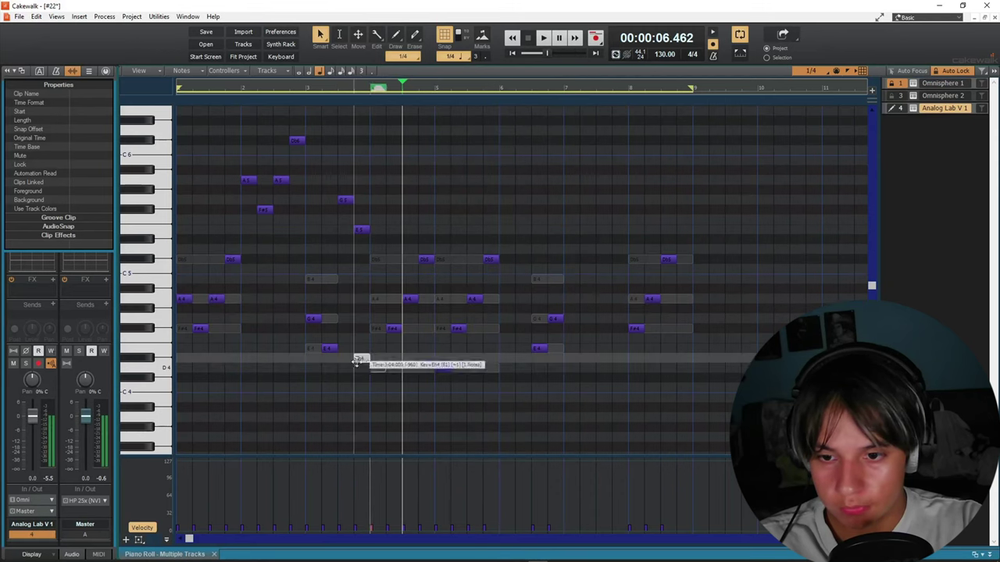
key("ctrl+z")
left_click_drag(451, 214, 472, 435)
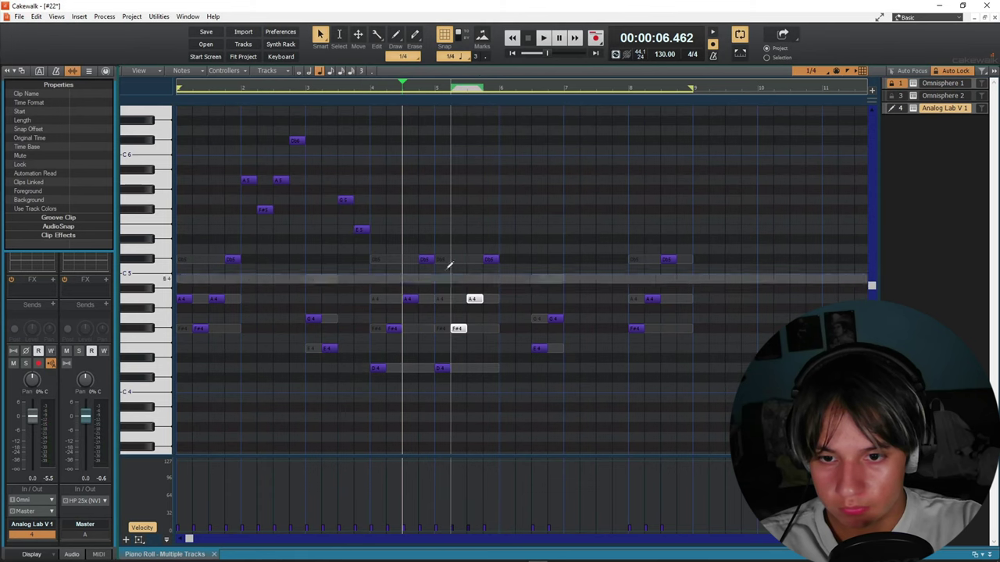
Copy the four bar 5 notes an octave higher into bar 6 and play the passage
left_click_drag(438, 241, 527, 393)
left_click_drag(444, 247, 484, 242)
key("space")
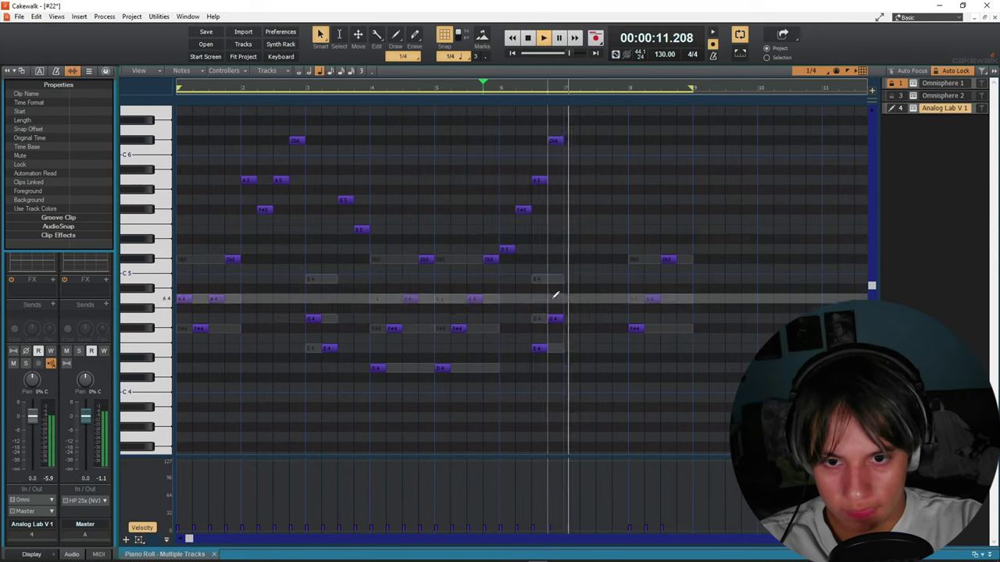
Delete the G4 and E4 notes in bar 6 and all melody notes in bars 1 and 3
left_click_drag(556, 323, 519, 352)
left_click(542, 346)
key("Delete")
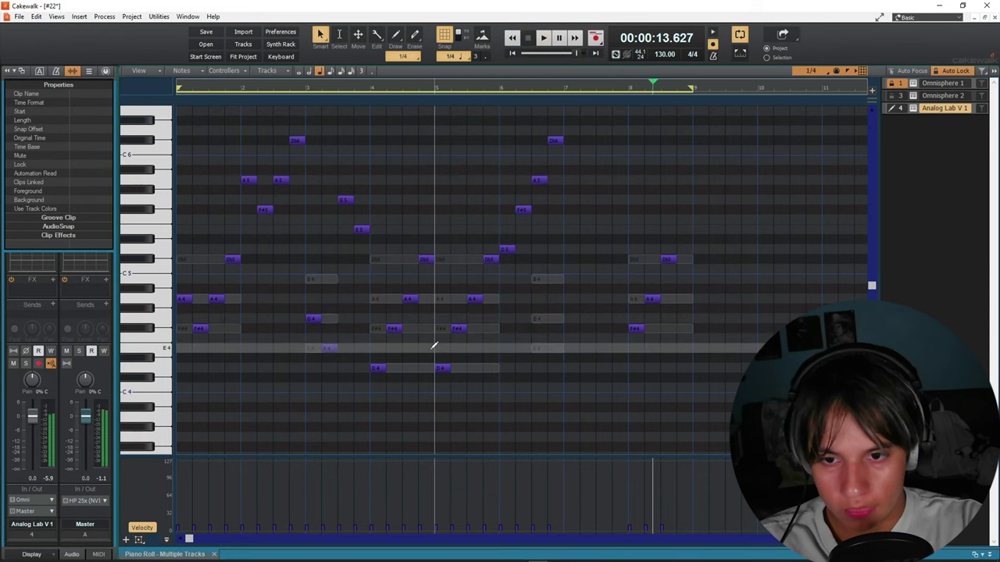
left_click(438, 340)
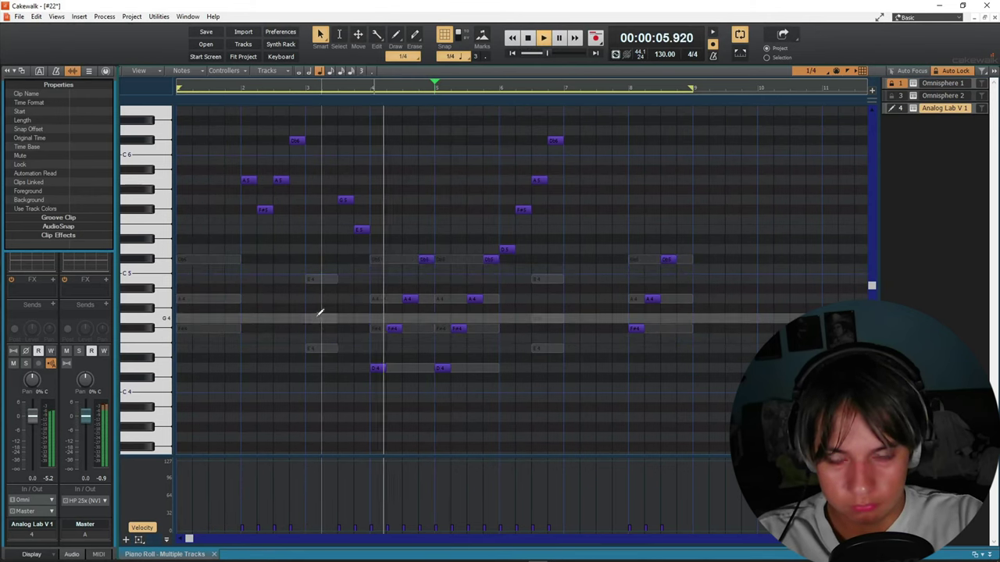
right_click(361, 229)
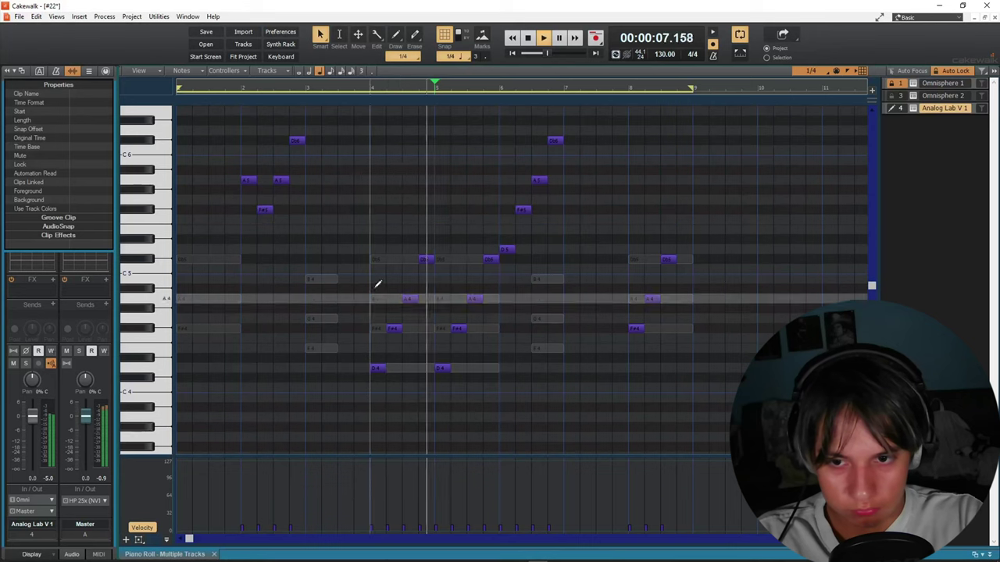
Stop playback and delete the four high melody notes in bar 2
key("space")
left_click_drag(374, 263, 435, 381)
left_click_drag(370, 216, 430, 384)
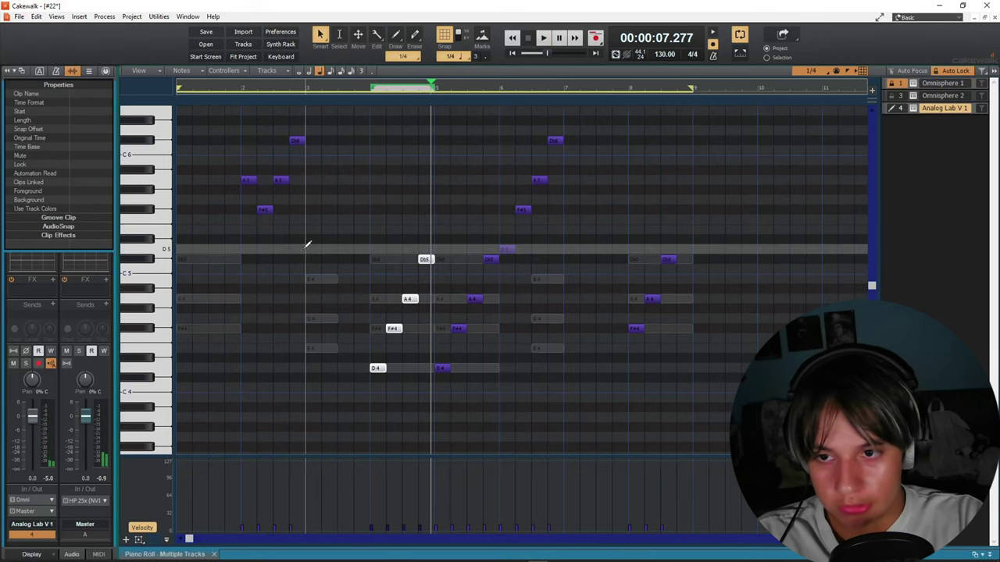
right_click(266, 208)
right_click(249, 180)
right_click(296, 142)
right_click(281, 181)
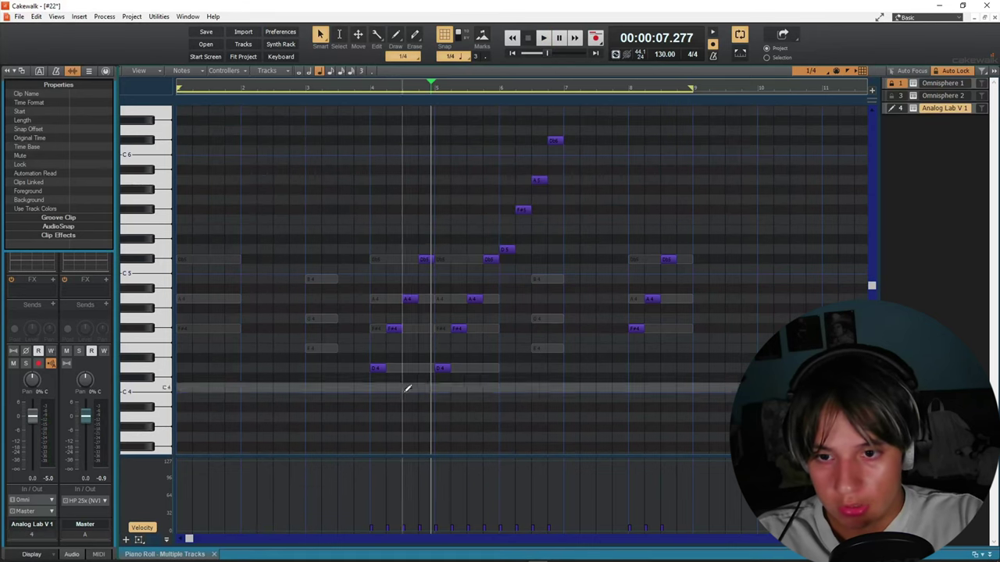
Rework the bar 4 melody into the descending quarter notes Db6, A5, F#5 and D5
left_click_drag(369, 219, 377, 141)
left_click(289, 494)
left_click(393, 207)
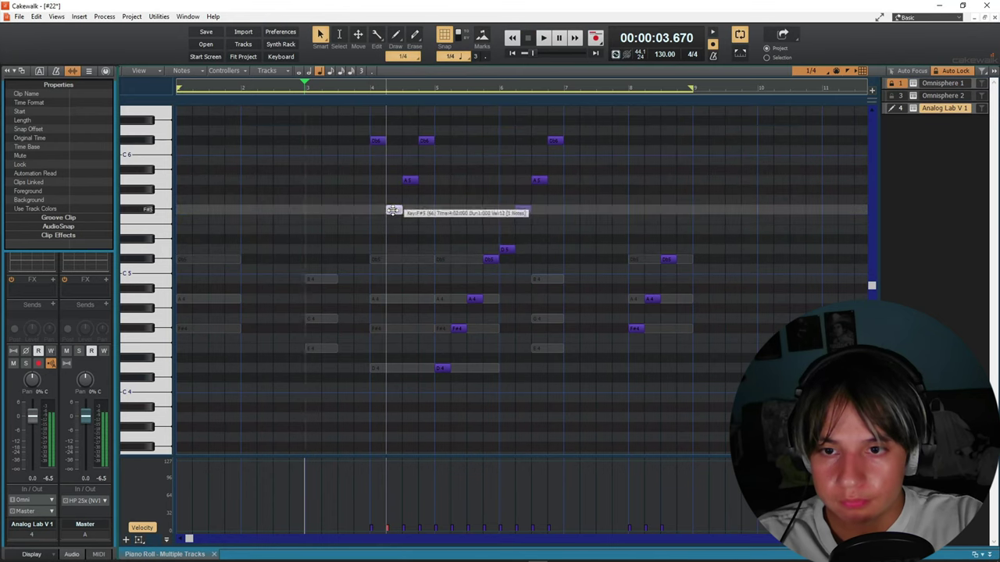
left_click(408, 182)
left_click_drag(412, 179, 390, 172)
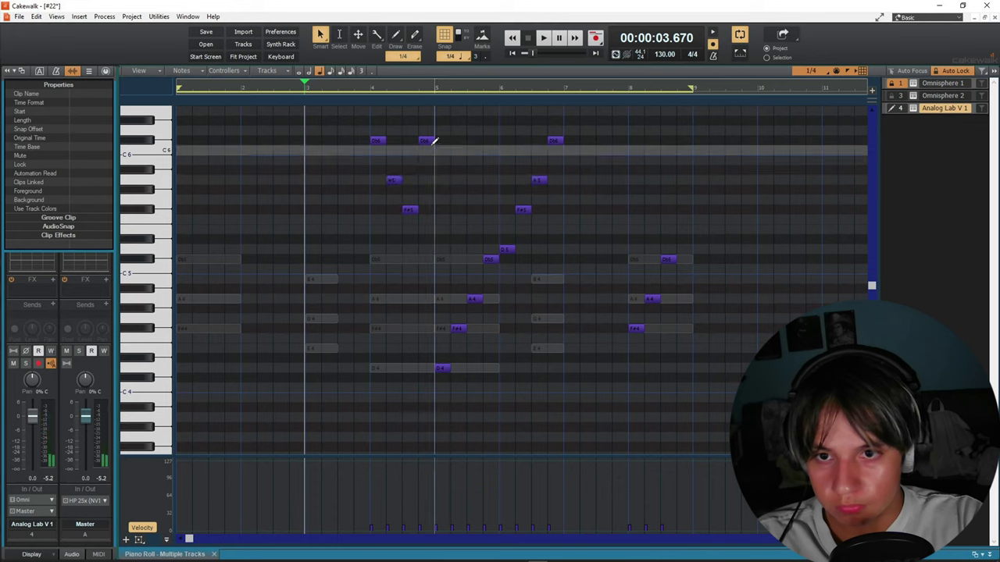
left_click_drag(429, 140, 433, 251)
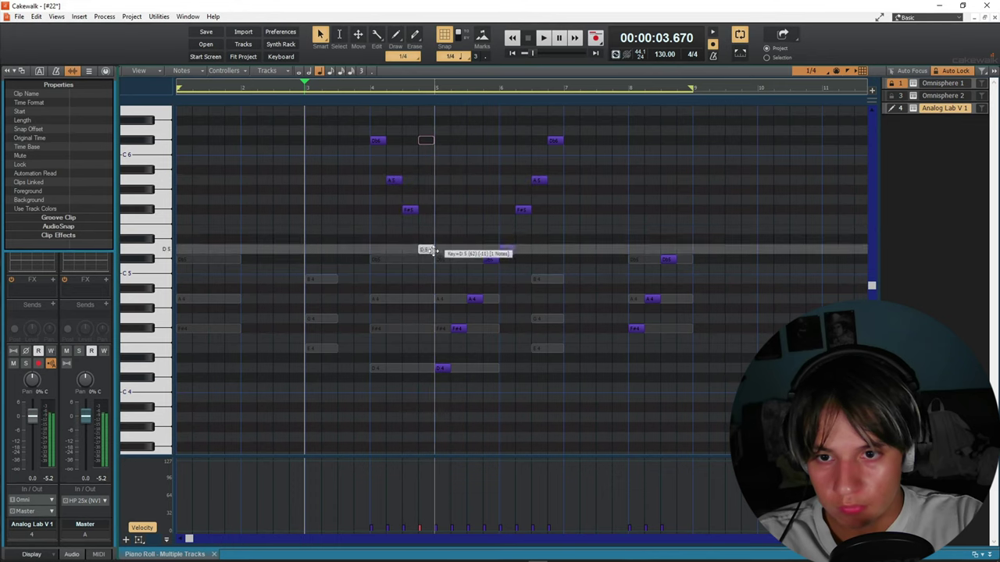
Play the descending melody from the start of bar 4 and stop
left_click(373, 239)
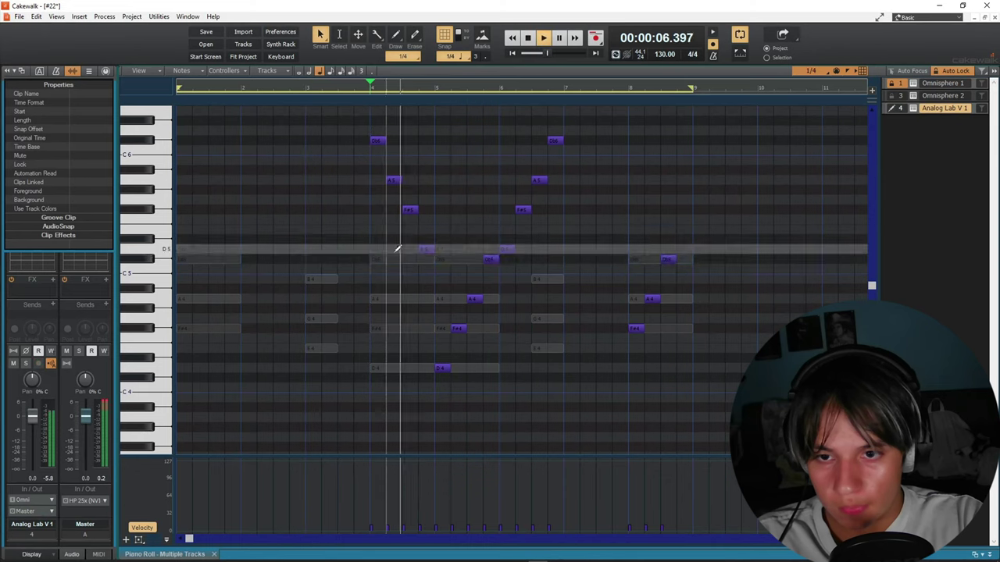
key("space")
left_click(371, 240)
key("space")
key("space")
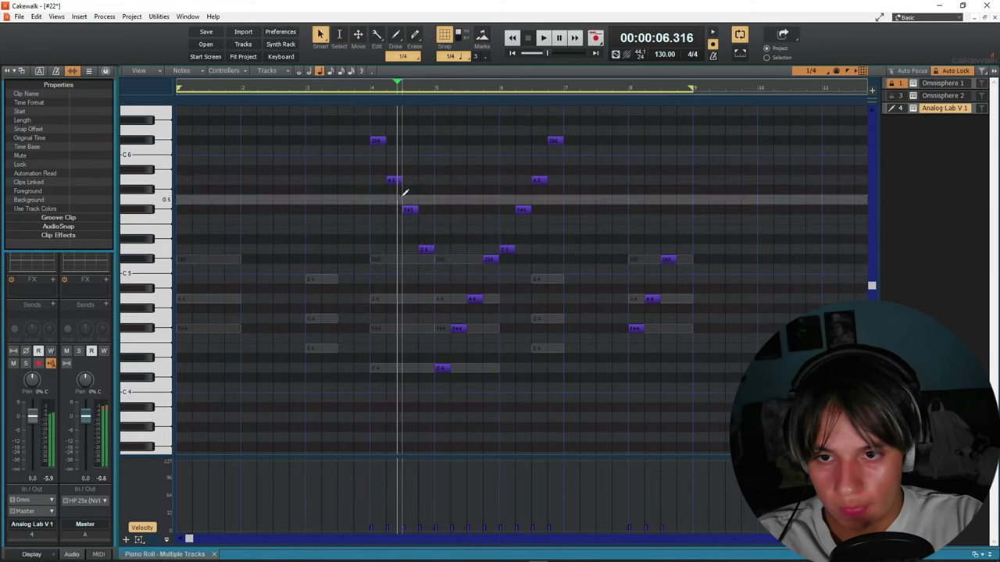
Erase all the melody notes in bars 5, 6 and 8
left_click_drag(547, 141, 559, 135)
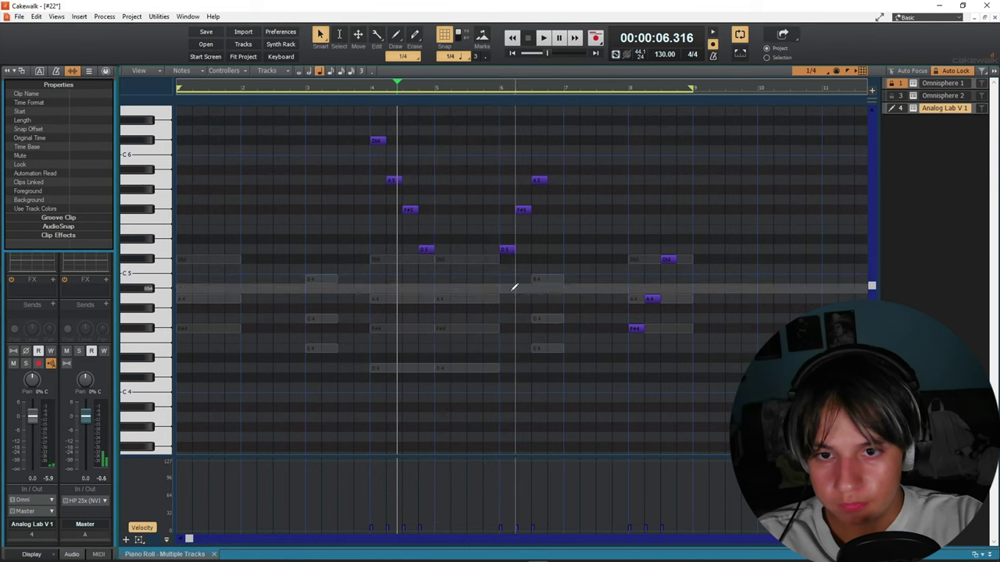
mouse_move(507, 248)
left_mouse_down()
mouse_move(520, 220)
mouse_move(556, 205)
left_mouse_up()
left_click_drag(636, 329, 671, 259)
Add a G5 under the A5 on beat 2 of bar 4 and play from the start of the bar
scroll(436, 286, "up", 3)
left_click(661, 196)
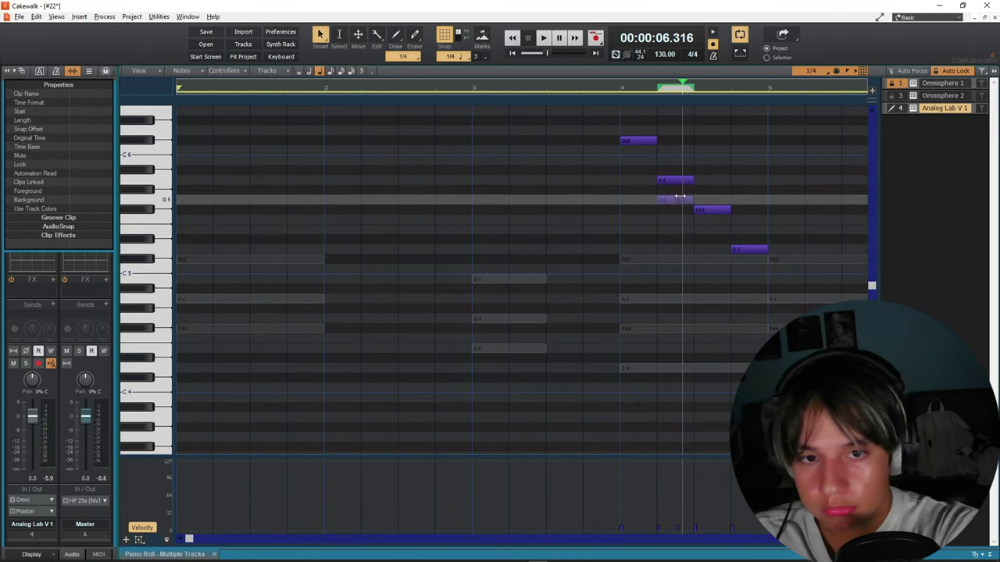
left_click(627, 201)
key("space")
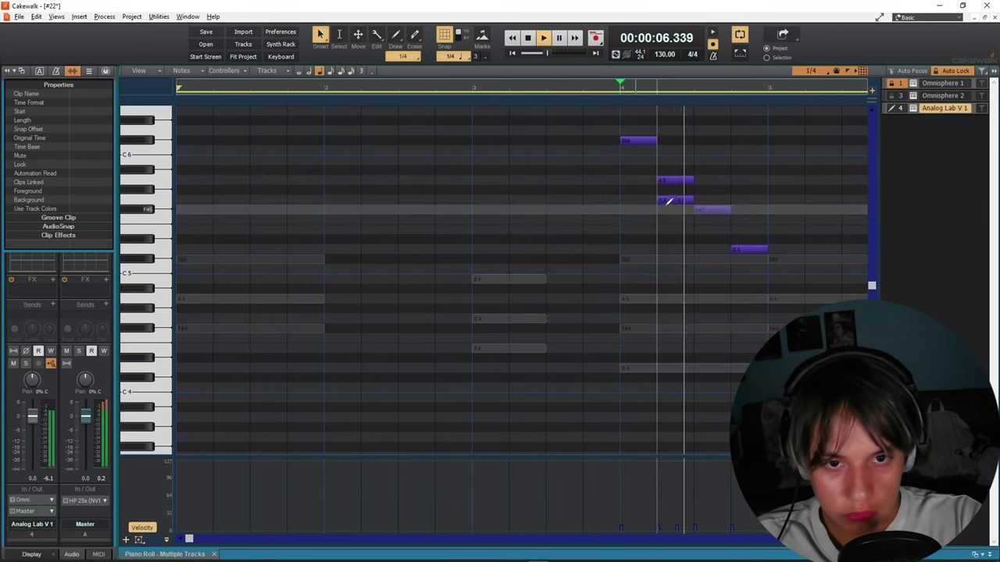
key("space")
Move the added G5 down to D5 as an eighth note in beat 2's second half, and play bar 4
left_click_drag(683, 201, 684, 250)
left_click(627, 209)
key("space")
left_click(629, 233)
key("space")
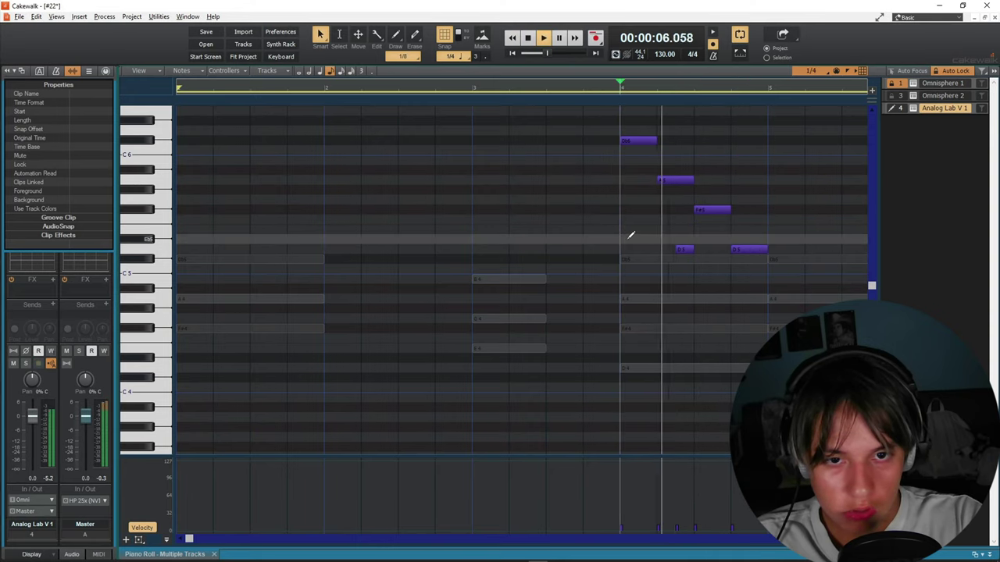
scroll(636, 235, "right", 3)
key("space")
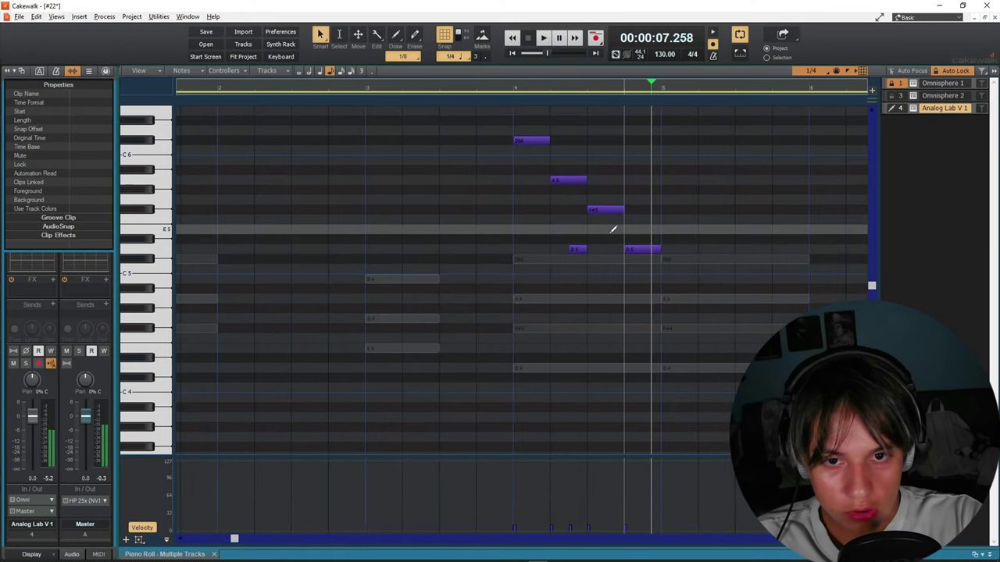
Add a short Db5 under the last D5 of bar 4 and play from the start of the bar
left_click_drag(643, 260, 662, 258)
left_click(519, 228)
key("space")
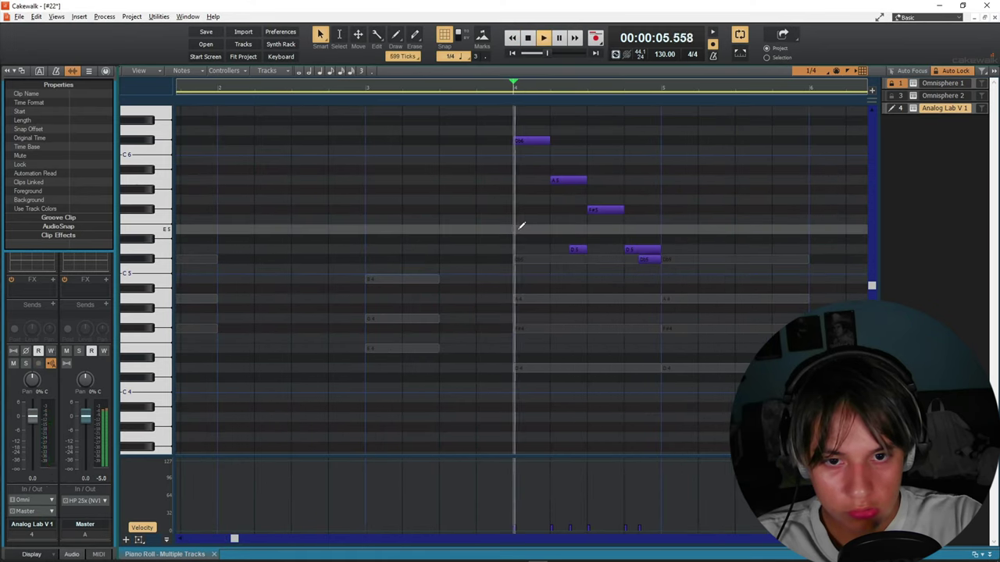
Delete the short D5 note in beat 2 of bar 4 and replay the bar
right_click(576, 250)
key("space")
left_click(518, 228)
key("space")
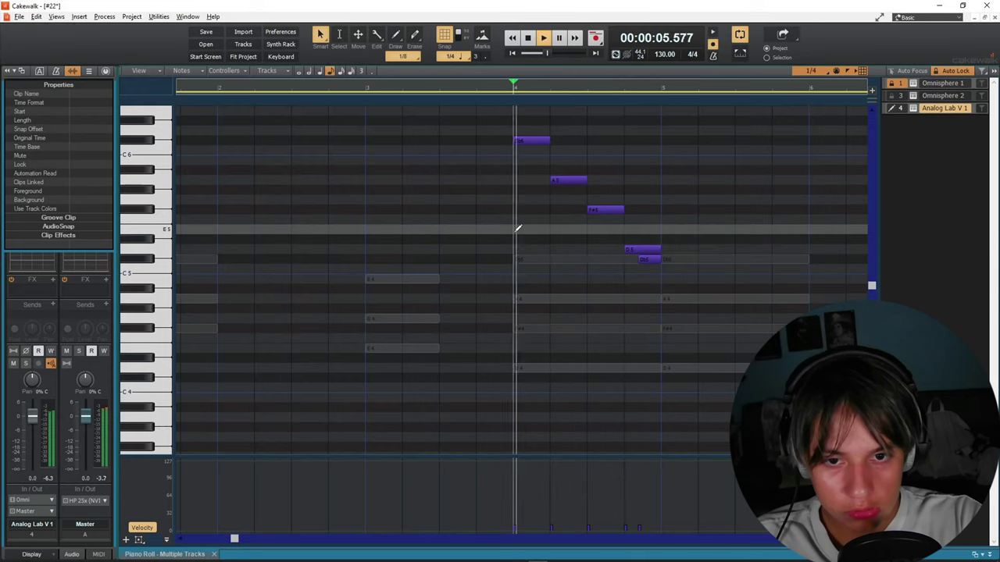
key("space")
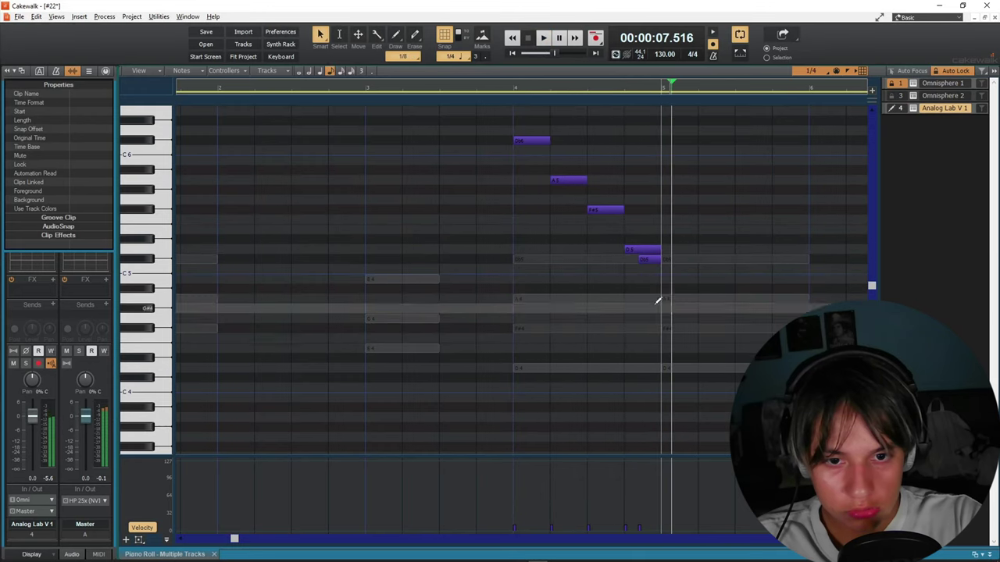
Add the half notes A4 and Db5 in bar 5 and play the passage
left_click(664, 298)
left_click_drag(736, 295, 735, 295)
key("space")
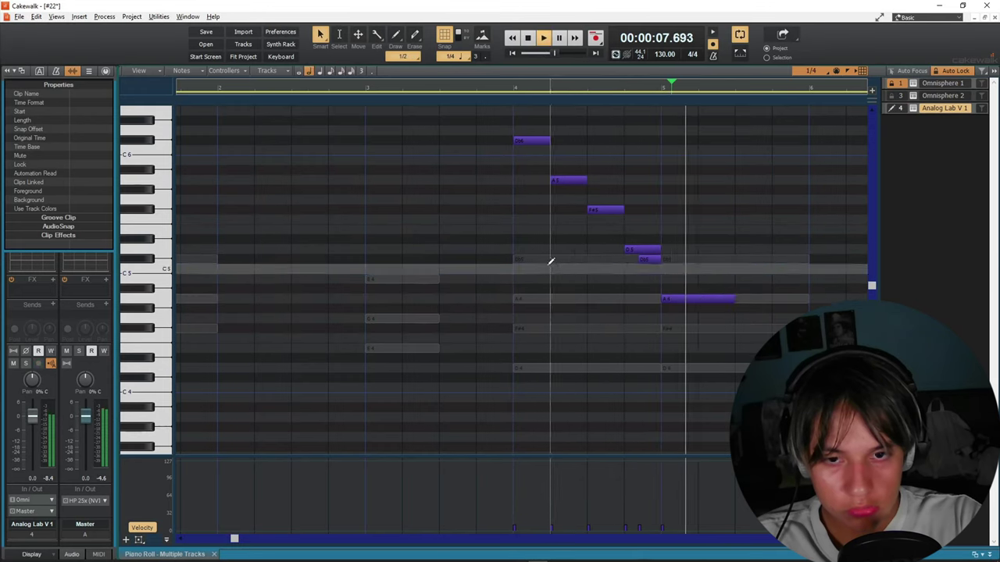
key("space")
left_click(739, 257)
key("space")
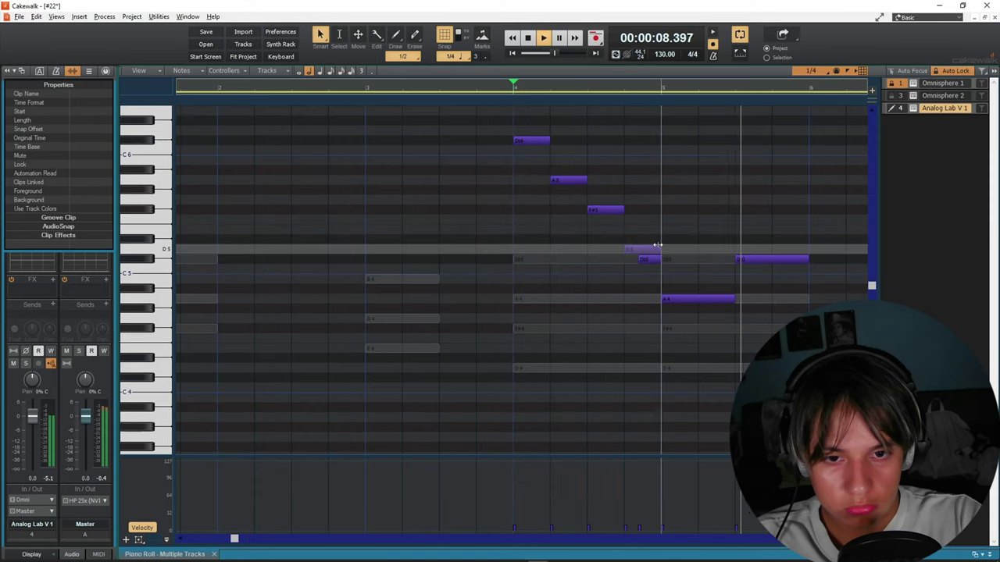
Extend the short Db5 at the end of bar 4 into bar 5 and play the melody
left_click_drag(660, 249, 678, 249)
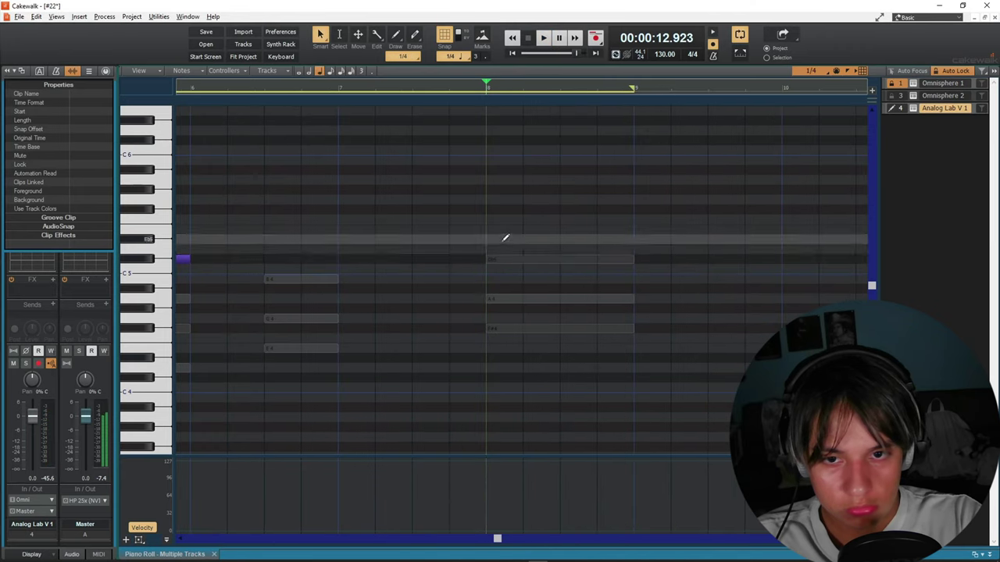
key("space")
key("space")
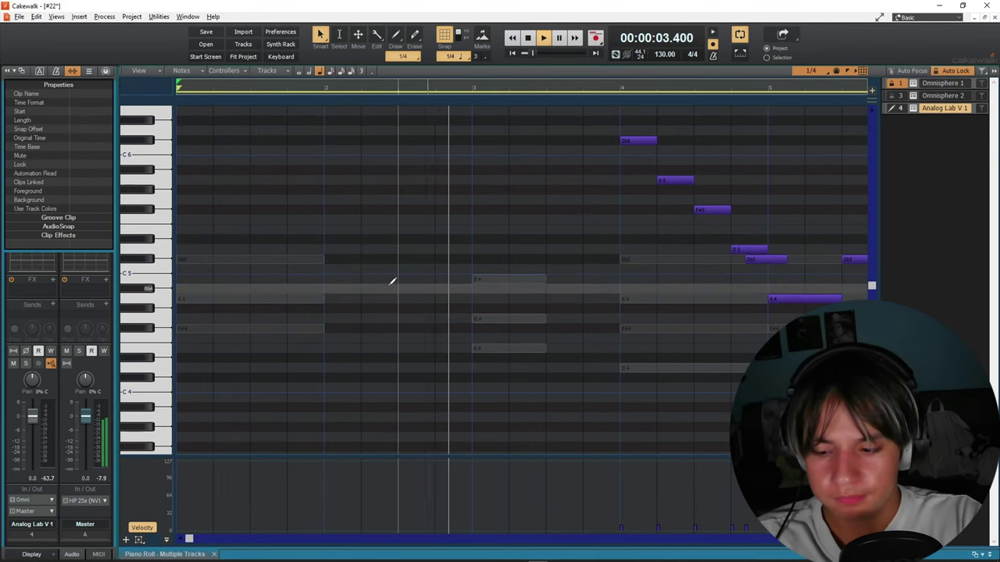
Return to the track view, open the Analog Lab V instrument window and close it again
key("d")
left_click(153, 331)
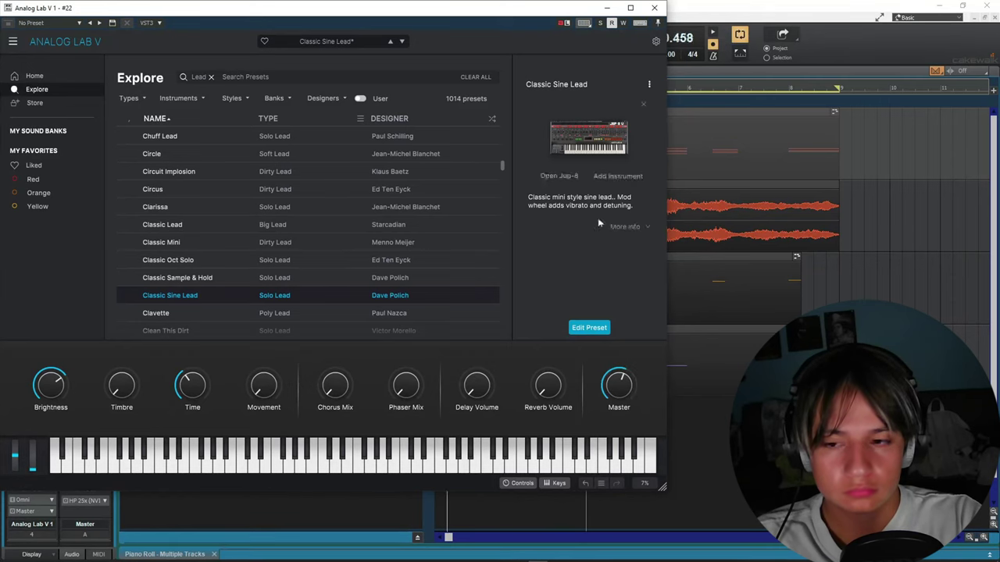
left_click(651, 8)
Trim the Analog Lab V 1 clip to span only bars 4 and 5 and stop playback
right_click(658, 359)
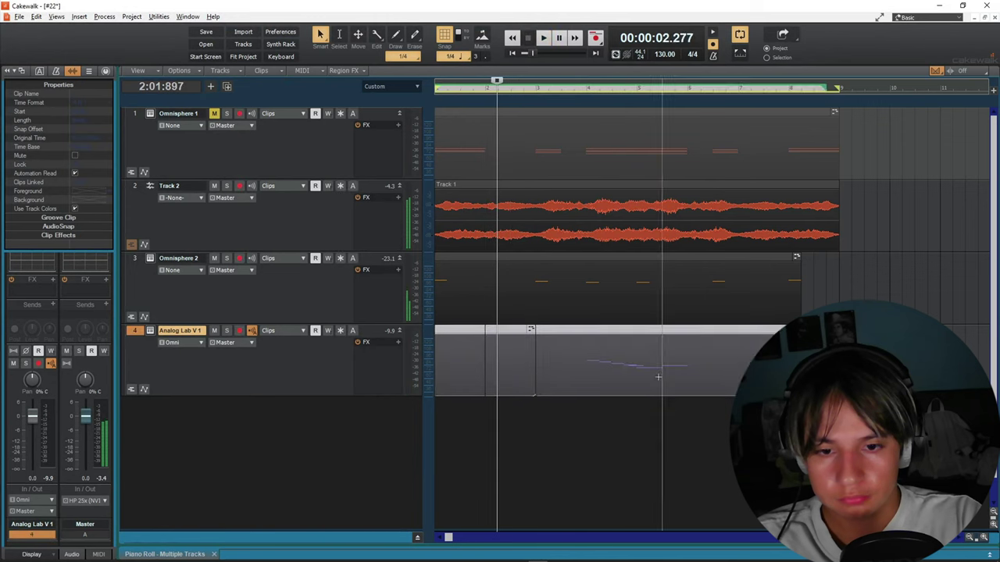
left_click(696, 220)
key("space")
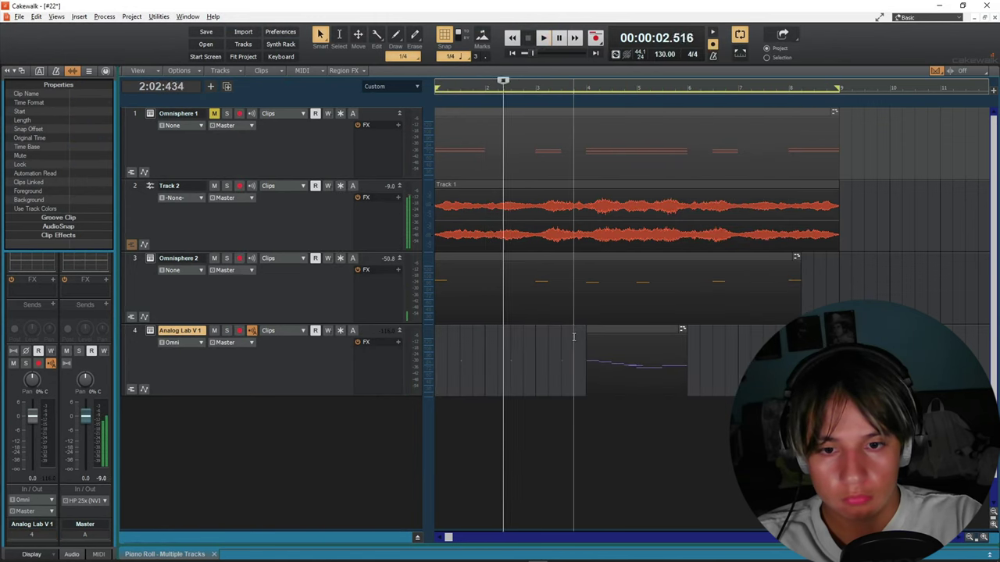
Open the Analog Lab V 1 clip's notes, extend the A5 in bar 4 to a half note and delete the F#5 below it
double_click(574, 338)
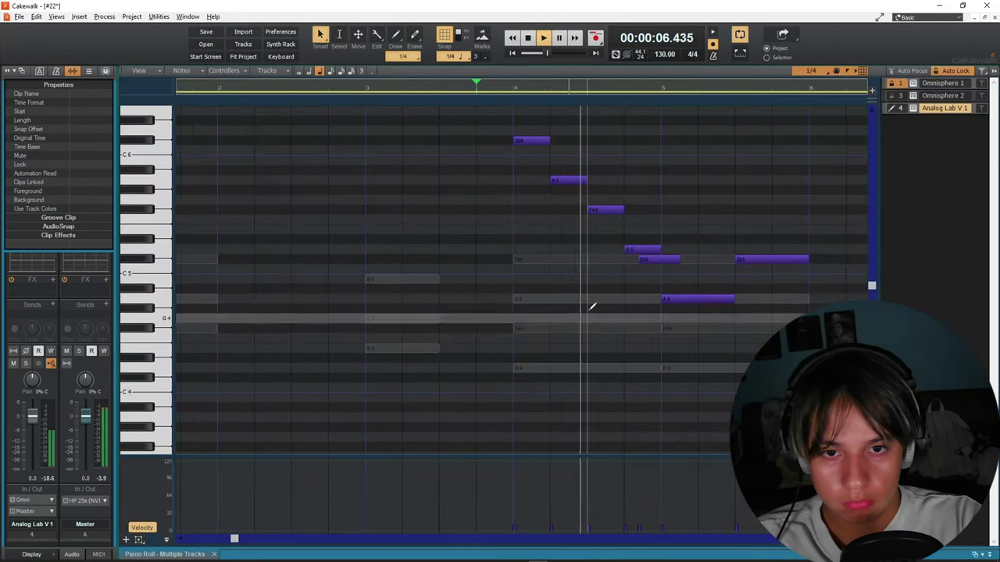
key("space")
left_click_drag(584, 183, 621, 182)
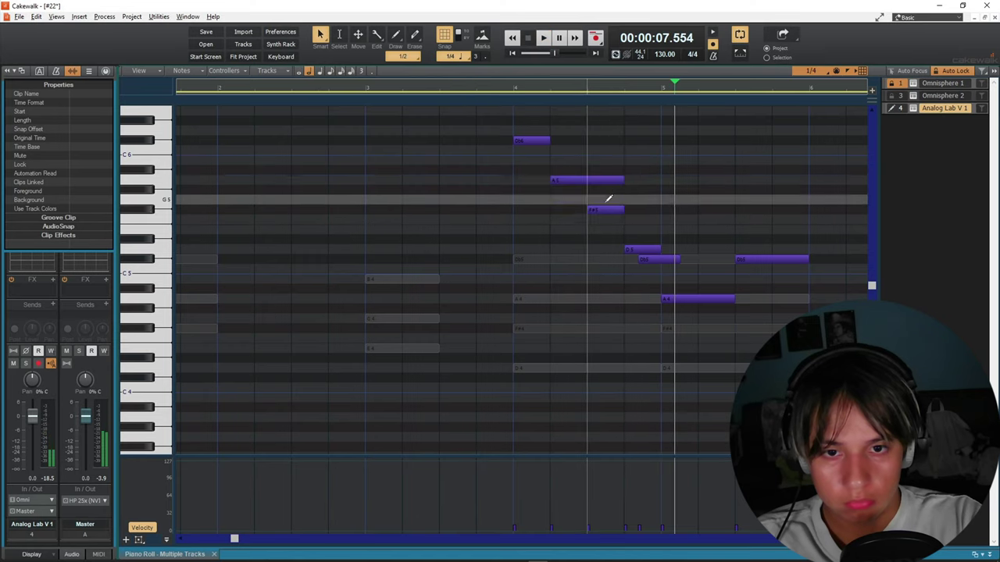
right_click(604, 208)
right_click(510, 193)
key("space")
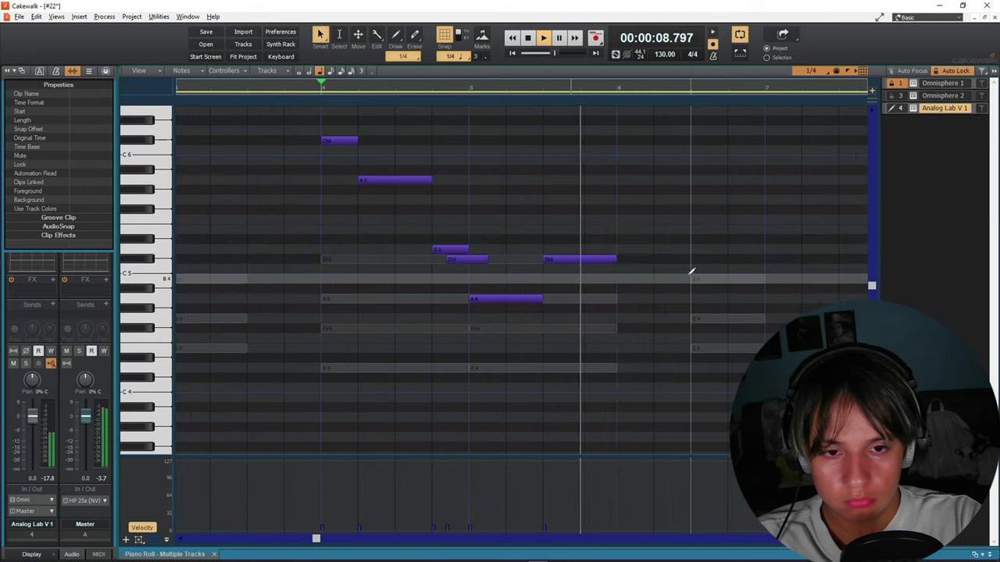
Add half notes Db5 and E5 in bar 8 and replay the melody
scroll(617, 265, "up", 1)
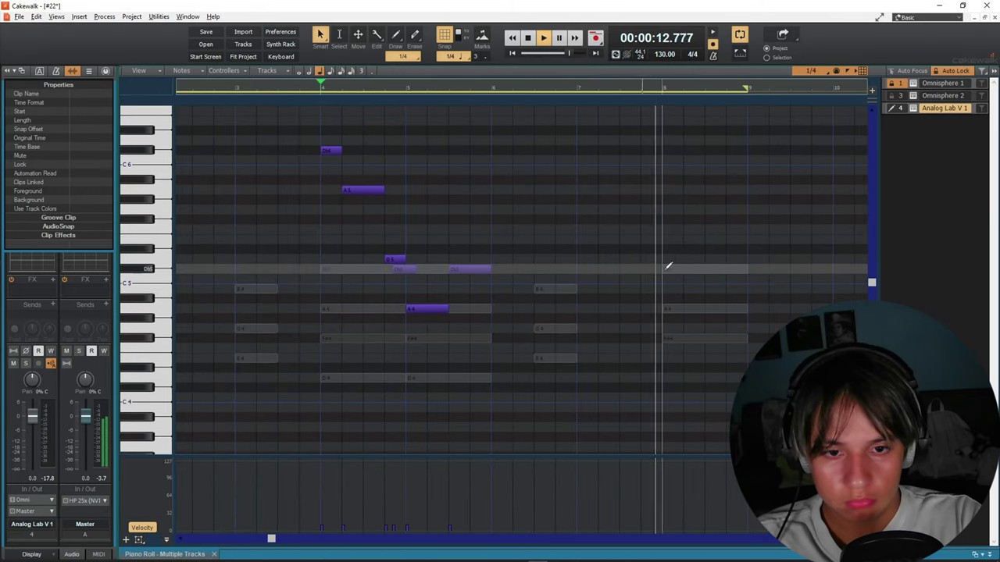
left_click_drag(665, 269, 705, 268)
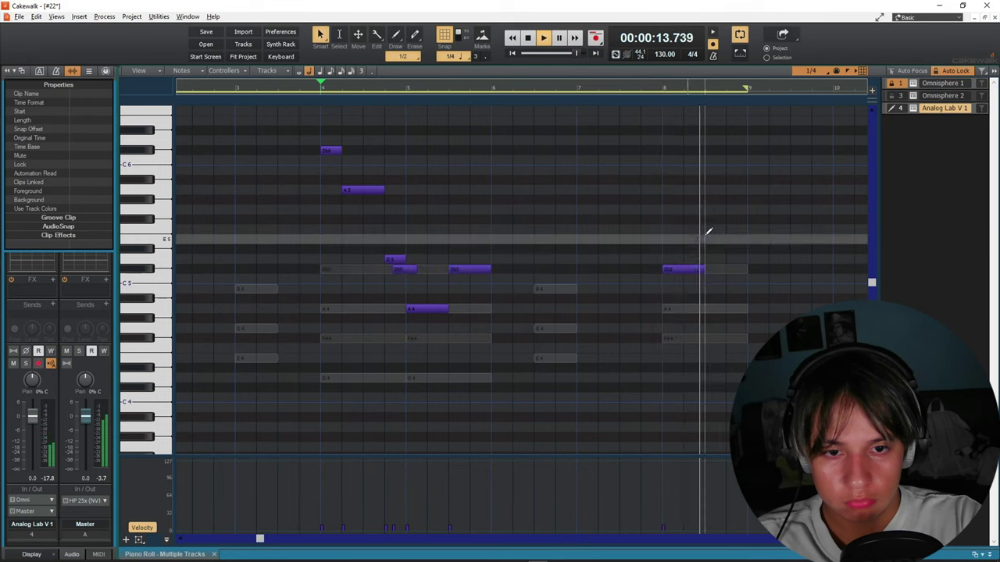
left_click(706, 238)
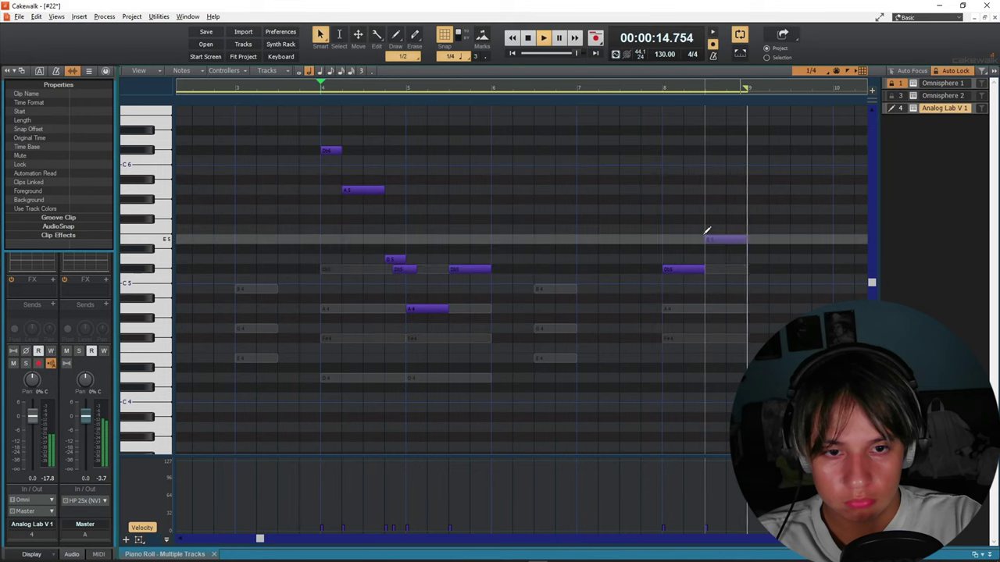
key("space")
key("space")
key("space")
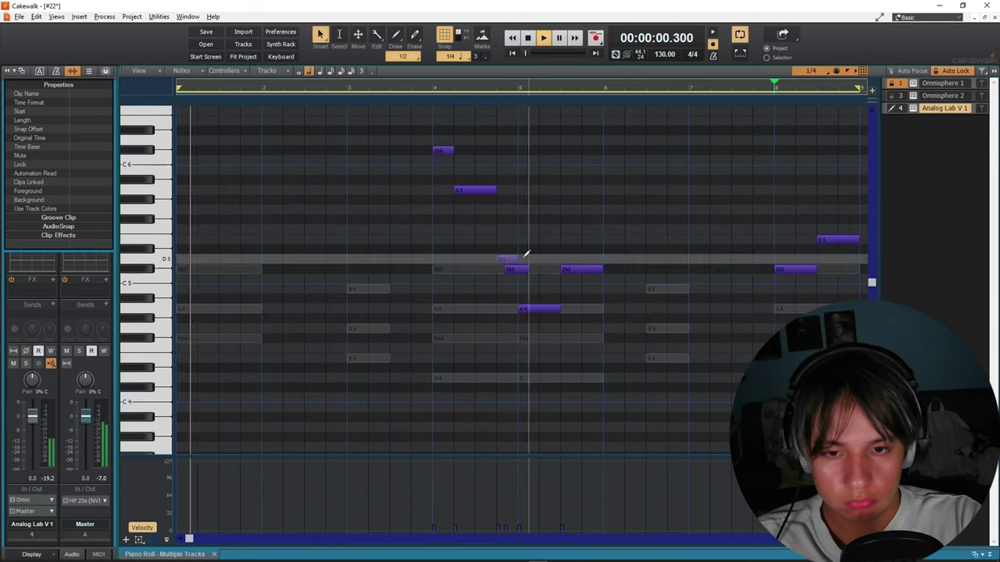
Move the lead phrase from bars 4 and 5 to bars 1 and 2 and play it
left_click_drag(628, 314, 424, 111)
key("space")
left_click_drag(441, 173, 185, 174)
key("space")
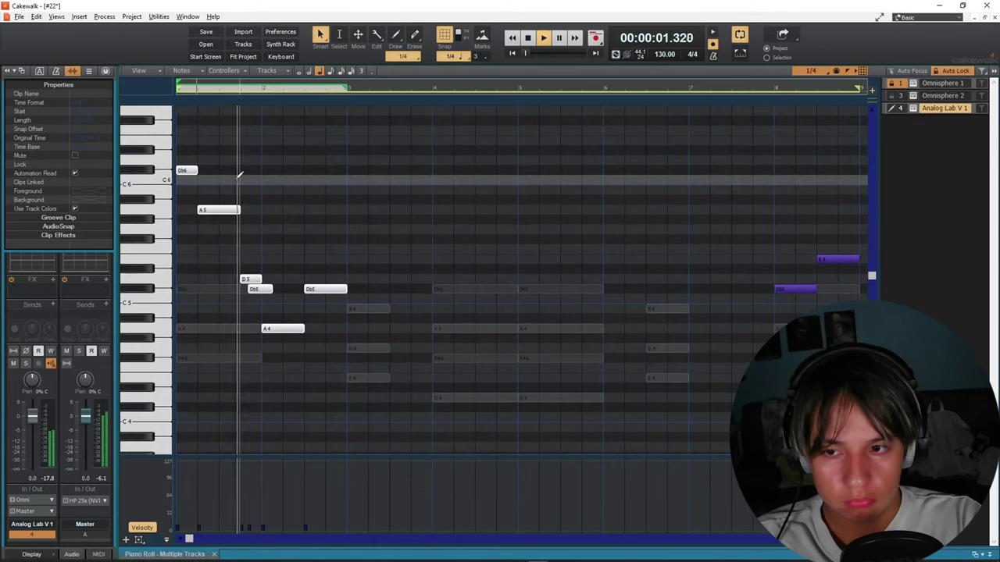
left_click(240, 175)
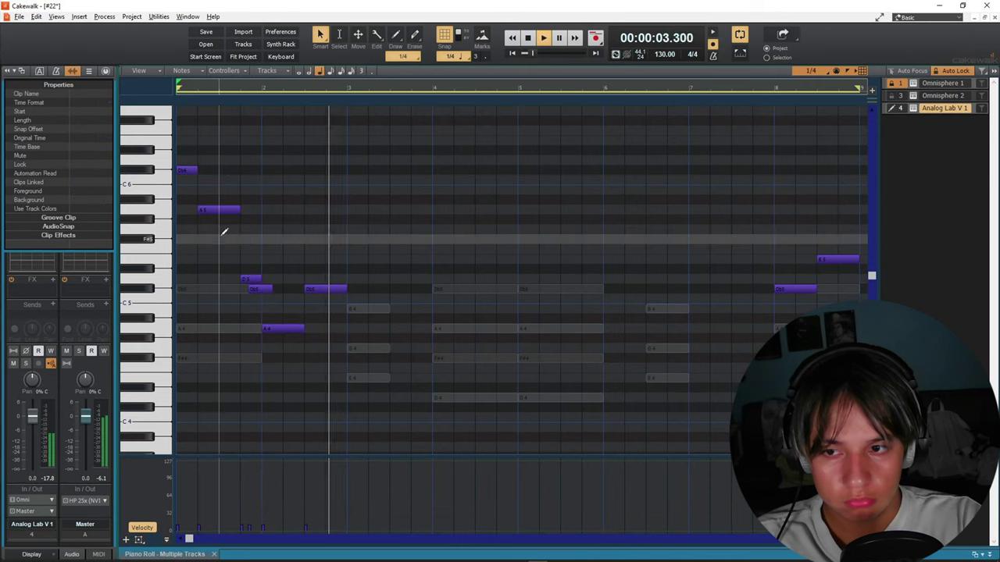
Add a quarter note F#5 on beat 3 of bar 1 and play the phrase
key("space")
left_click_drag(222, 238, 245, 239)
key("space")
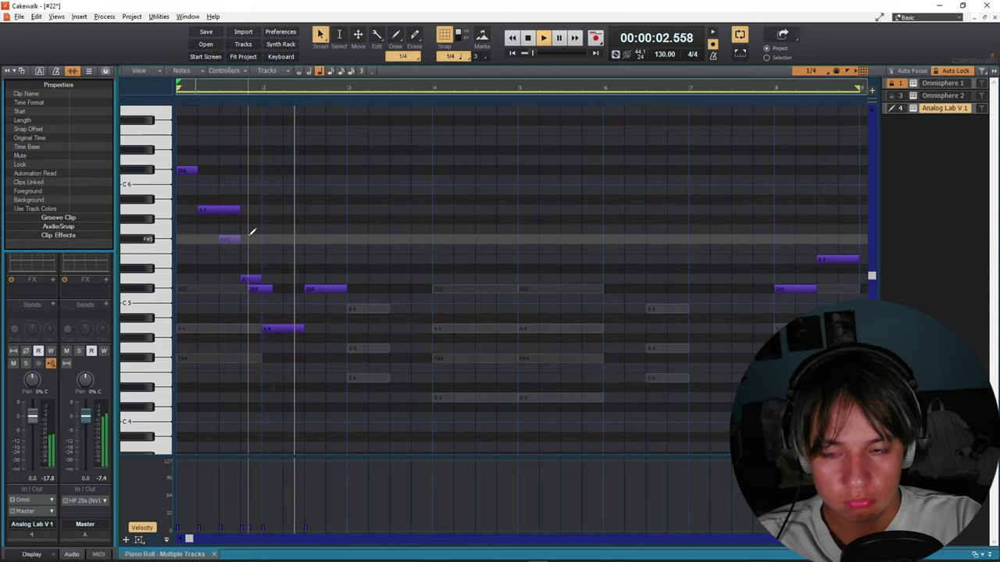
Extend the lead with half notes B4 in bar 3, F#4 at the start of bar 4 and D4 on beat 3 of bar 4
mouse_move(350, 309)
left_mouse_down()
mouse_move(392, 310)
mouse_move(444, 287)
mouse_move(491, 285)
mouse_move(476, 289)
left_mouse_up()
mouse_move(527, 397)
left_mouse_down()
mouse_move(576, 396)
mouse_move(562, 396)
left_mouse_up()
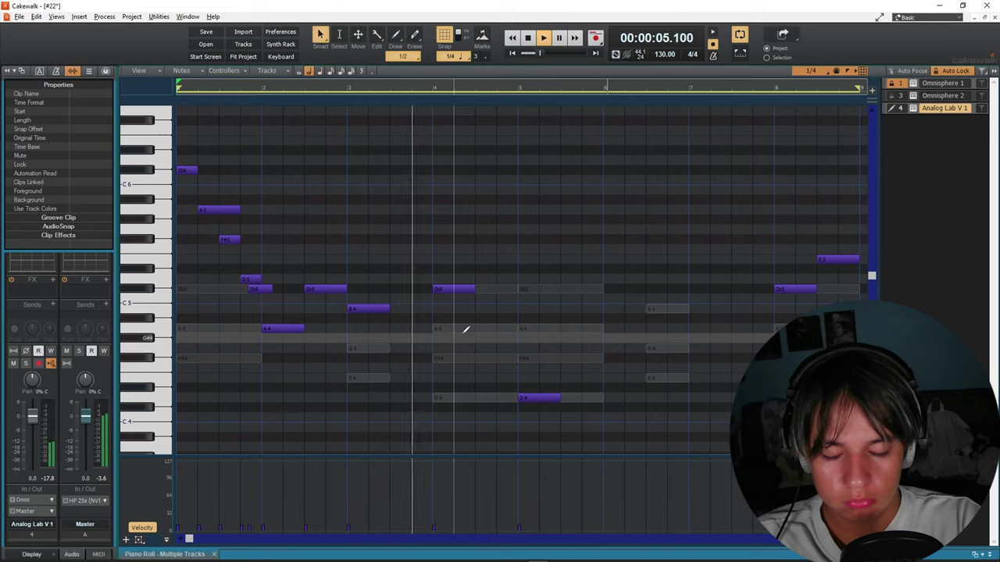
left_click_drag(453, 290, 435, 358)
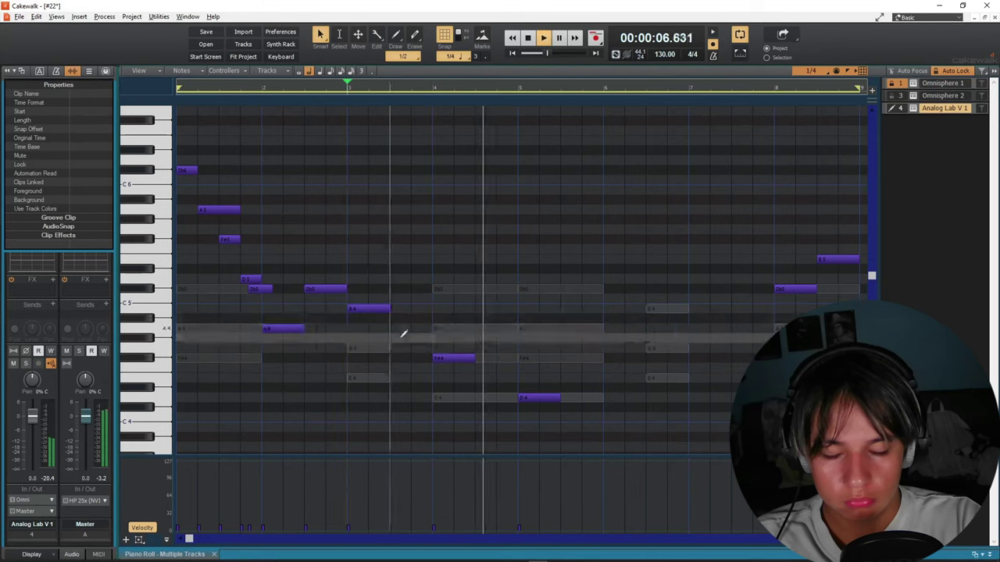
left_click_drag(520, 397, 477, 398)
Duplicate the whole lead phrase of bars 1 to 4 and place the copy at the start of bar 5
left_click_drag(558, 397, 191, 167)
key("w")
key("ctrl+d")
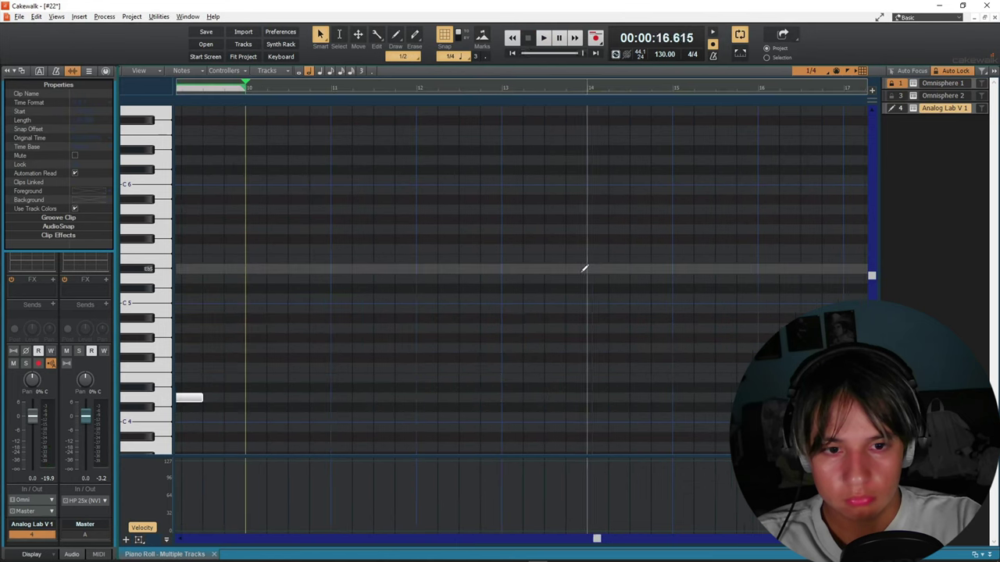
key("w")
left_click_drag(560, 170, 529, 173)
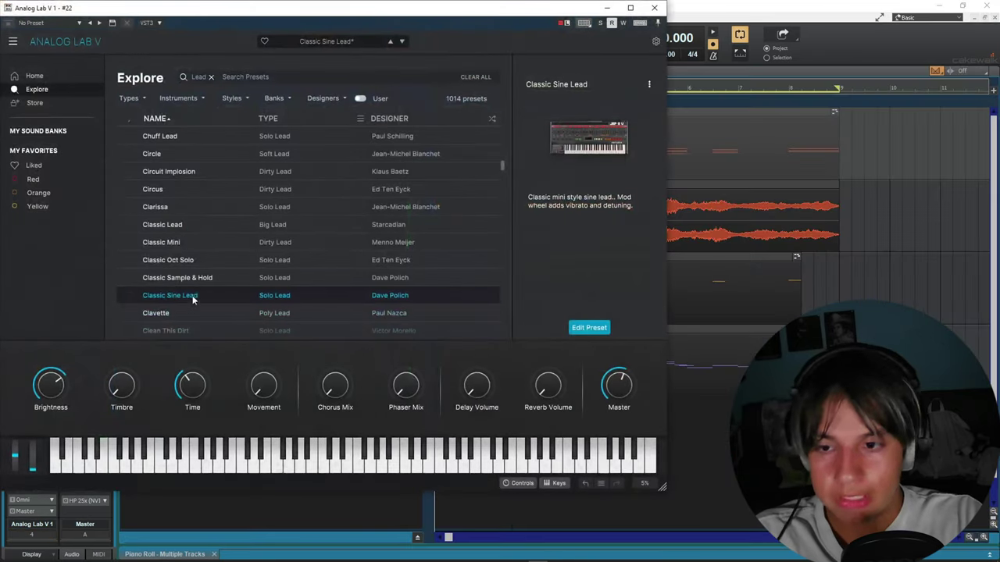
Audition Analog Lab V lead presets such as Come Together, Commander 64 and Cooks Knife, and load Cosmic Prophecy
scroll(195, 289, "down", 4)
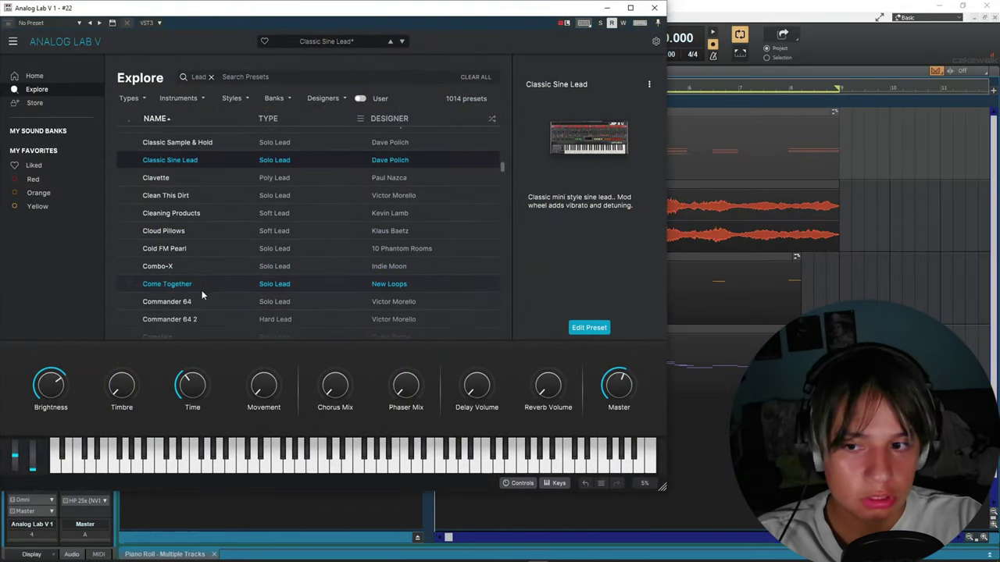
left_click(197, 286)
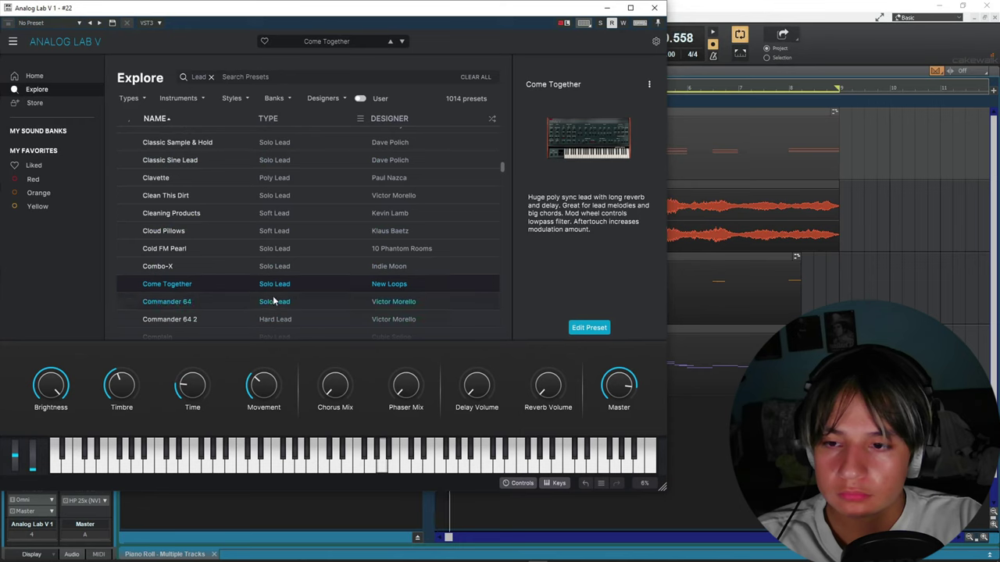
scroll(273, 301, "down", 2)
left_click(262, 249)
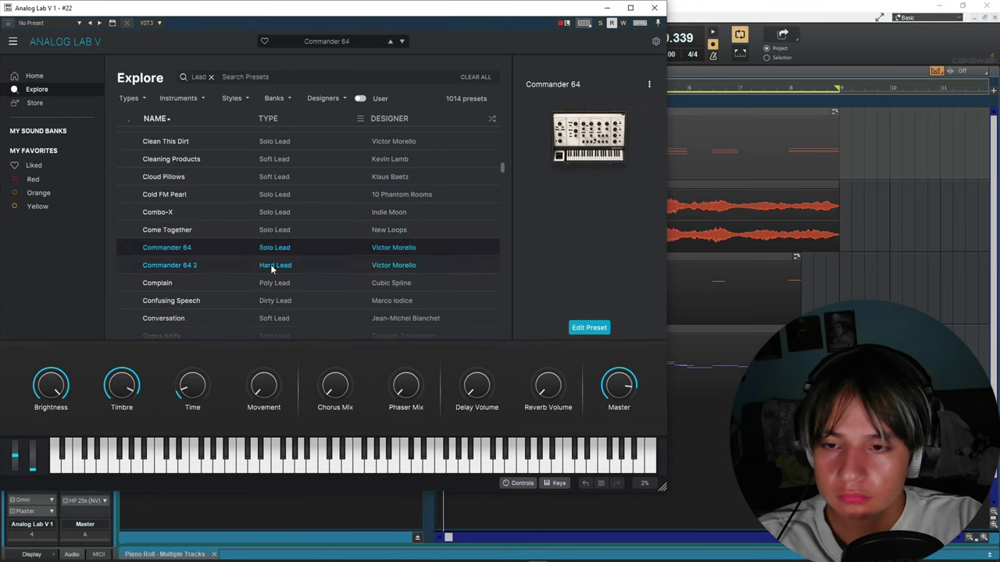
left_click(272, 266)
left_click(290, 301)
scroll(286, 289, "down", 3)
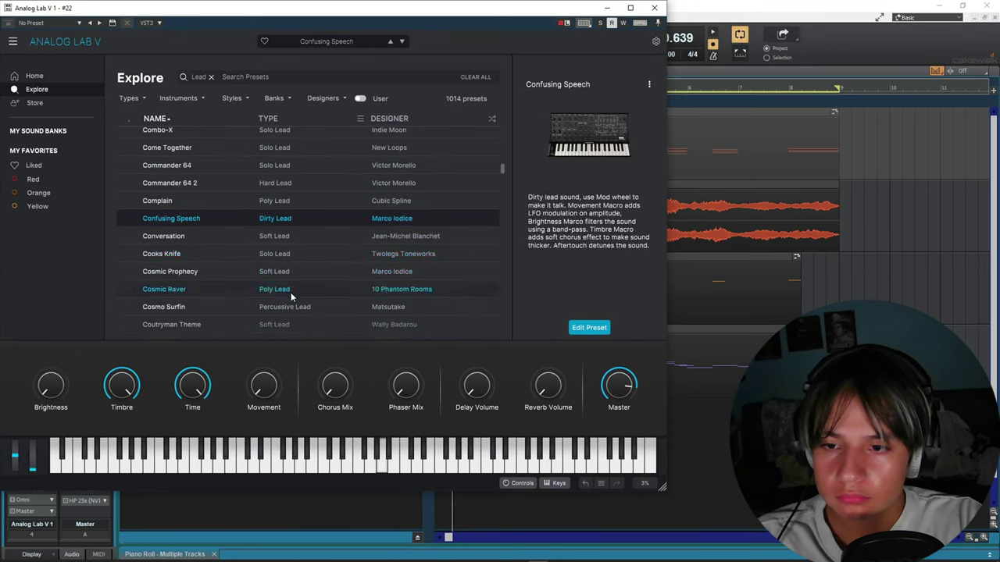
left_click(281, 255)
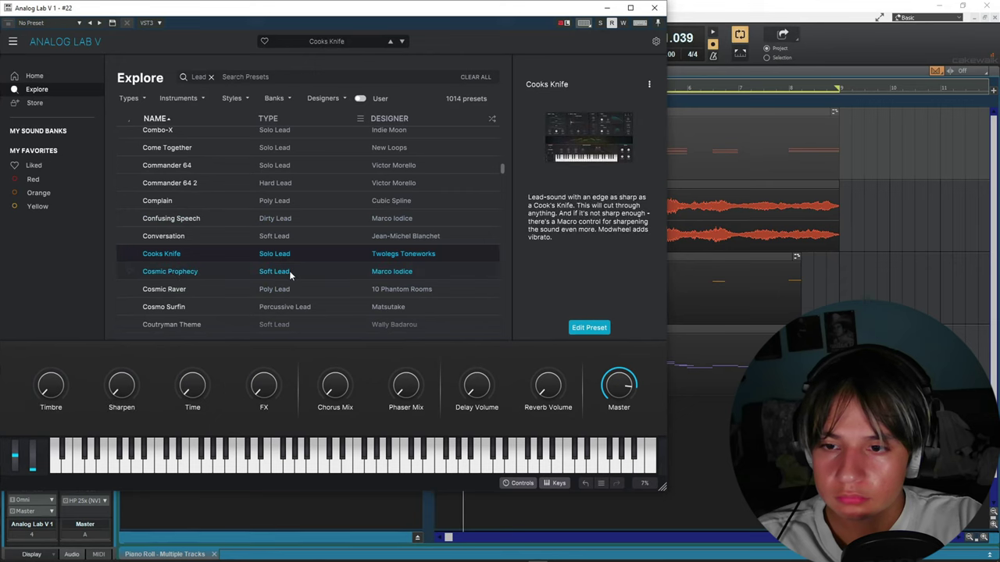
left_click(290, 272)
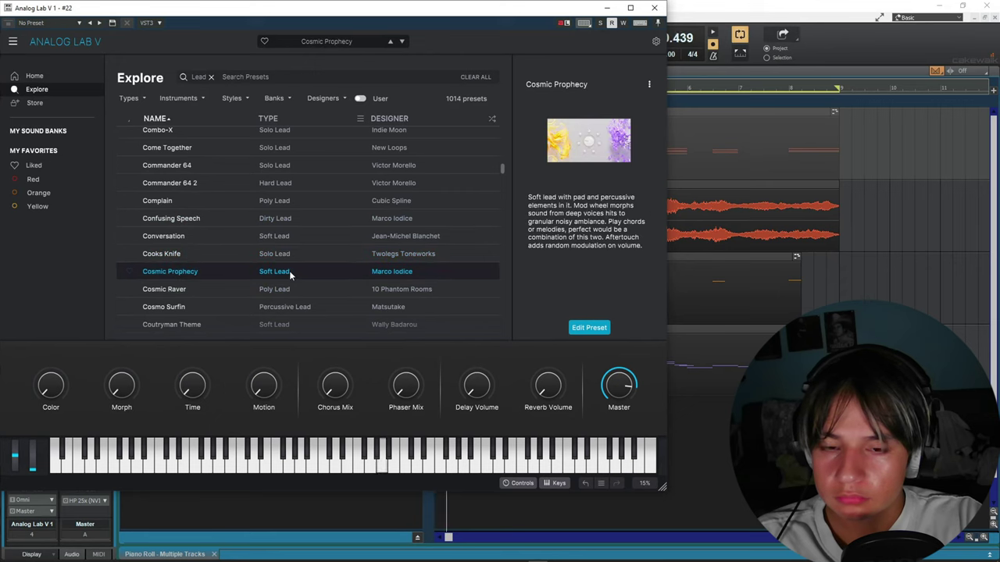
Lower the Master volume of the Cosmic Prophecy preset
scroll(296, 283, "down", 2)
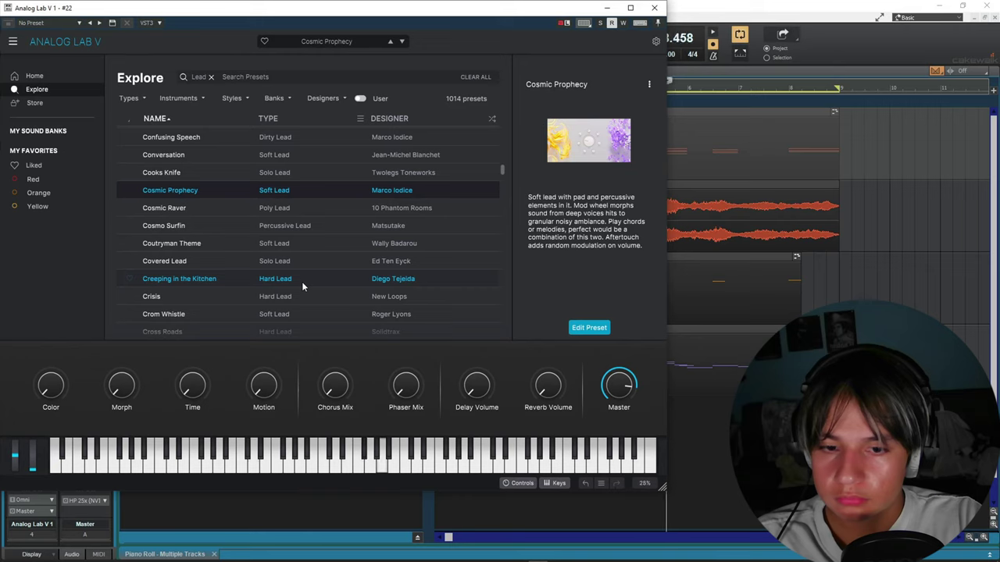
left_click_drag(619, 386, 618, 398)
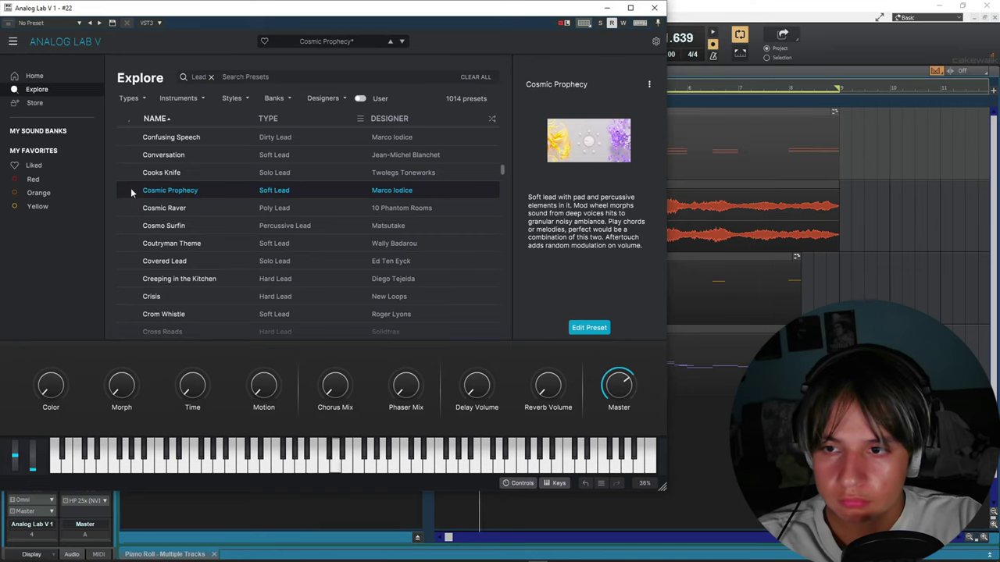
left_click(247, 244)
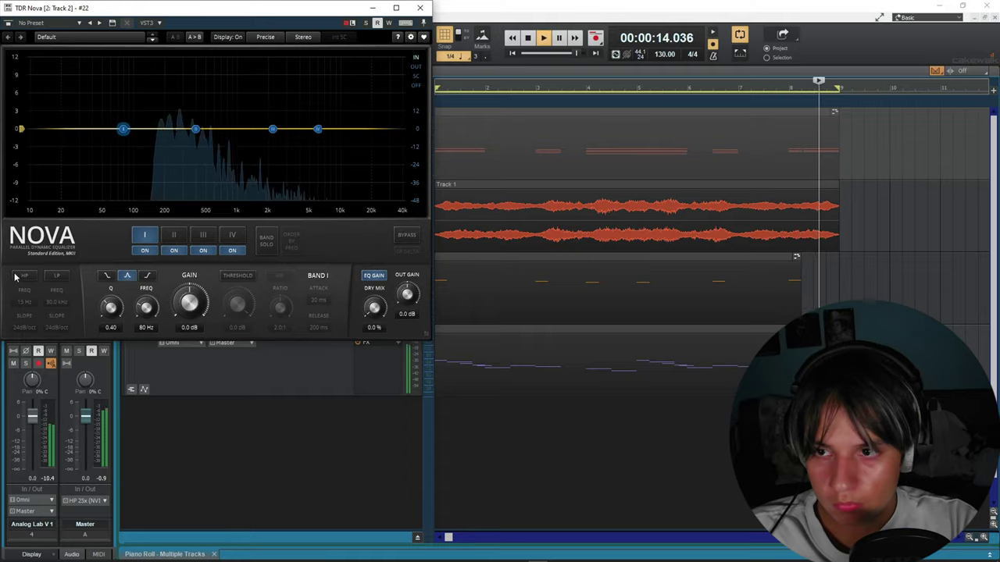
left_click(14, 276)
left_click_drag(45, 129, 199, 127)
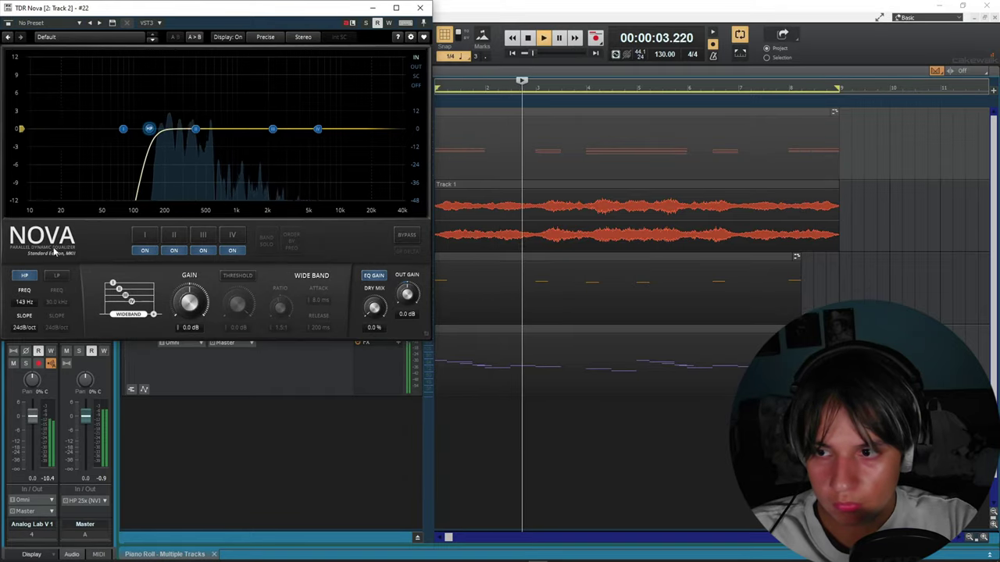
left_click(28, 276)
Enable the low-pass filter in TDR Nova on Track 2 and lower its cutoff to soften the reversed audio
left_click(54, 276)
left_click_drag(388, 130, 279, 135)
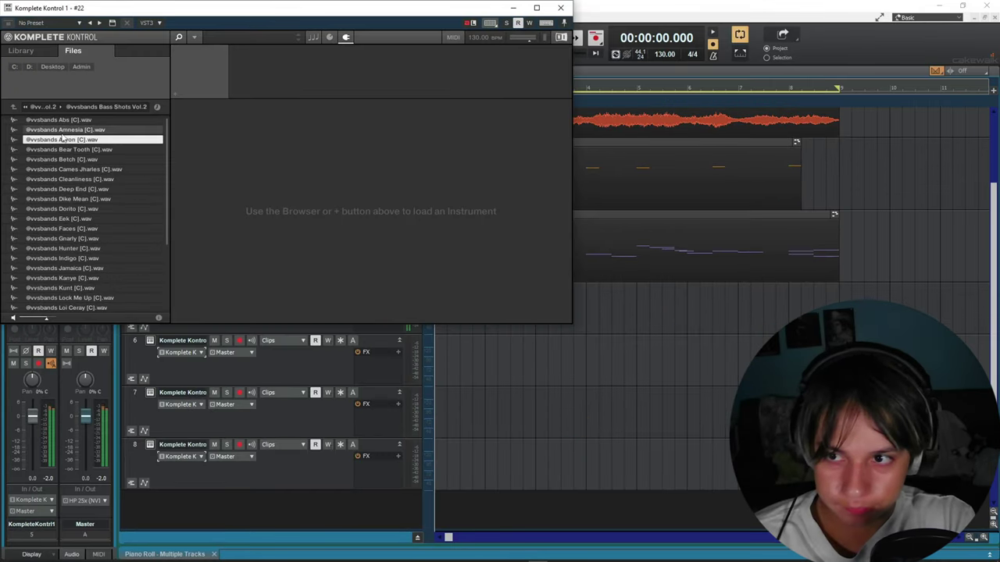
left_click(62, 133)
double_click(62, 132)
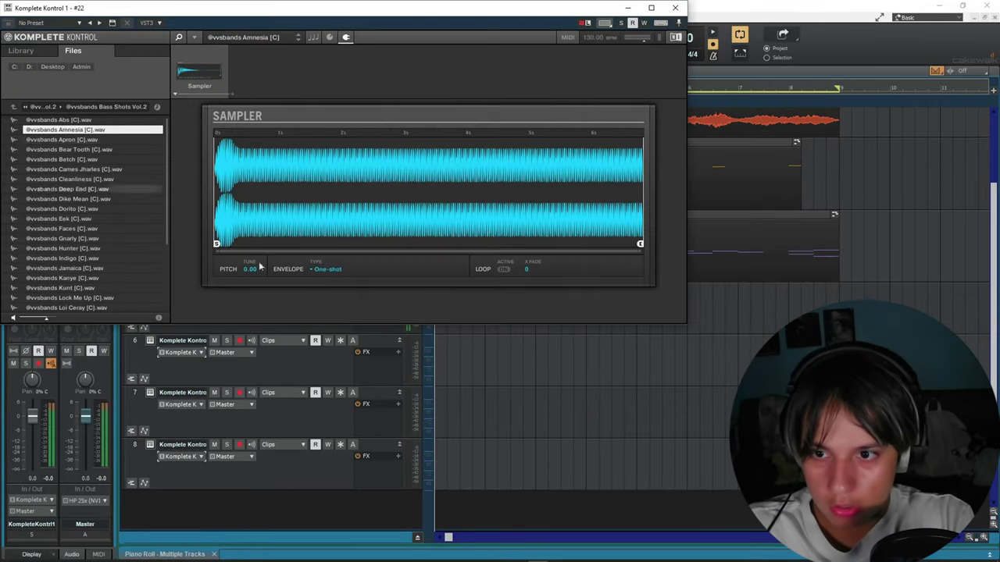
left_click(324, 268)
left_click(336, 308)
left_click(674, 8)
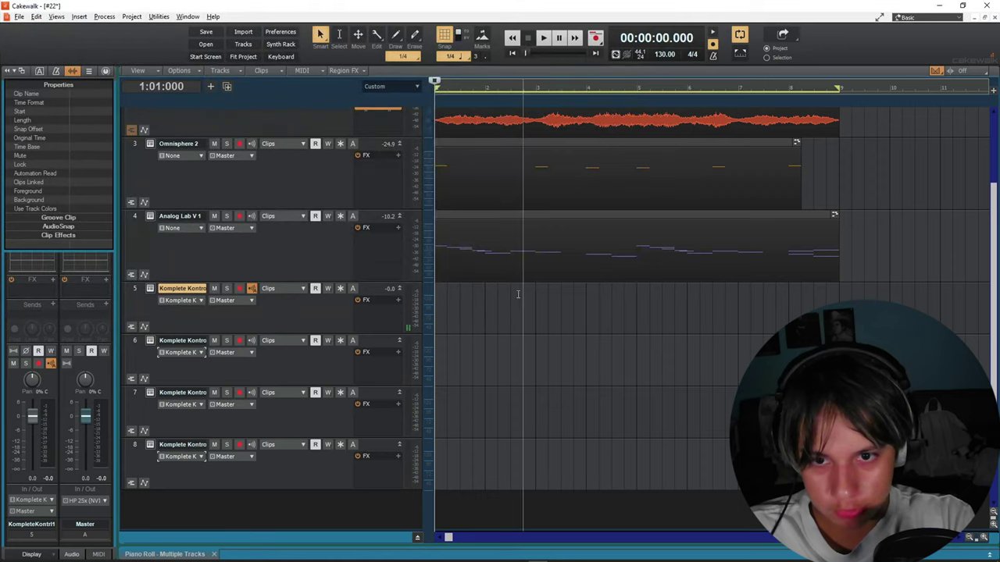
Add a whole-note F#4 in bar 1 of the first Komplete Kontrol track, raise its velocity and play it with the chords
double_click(517, 293)
left_click(890, 84)
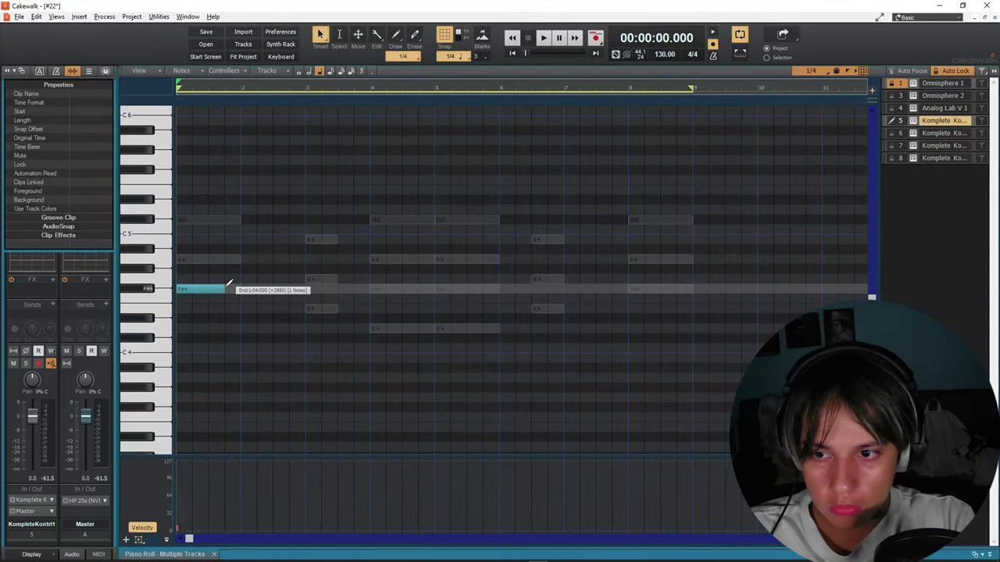
left_click_drag(244, 285, 219, 282)
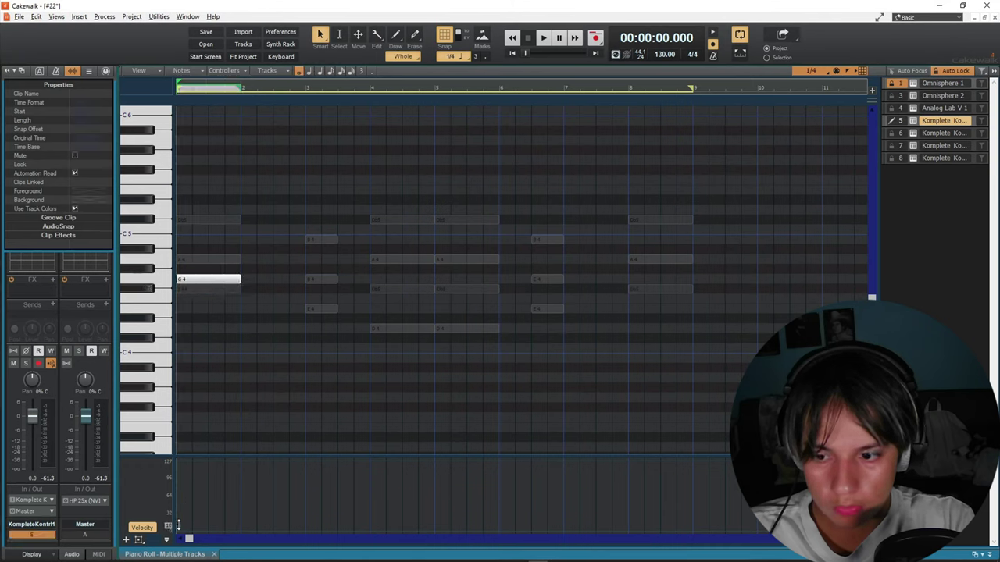
left_click_drag(177, 469, 177, 470)
key("space")
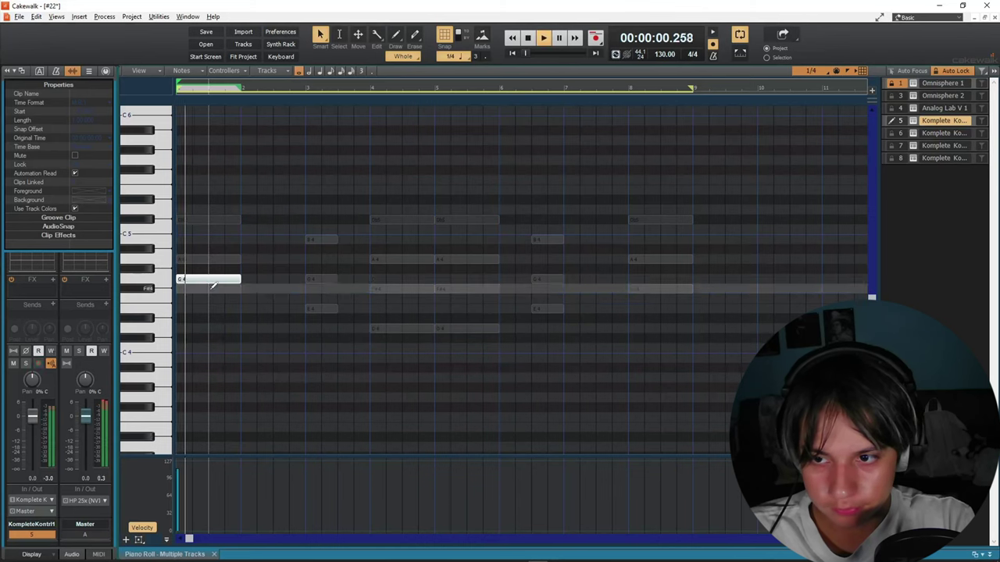
key("space")
left_click_drag(213, 281, 208, 290)
key("space")
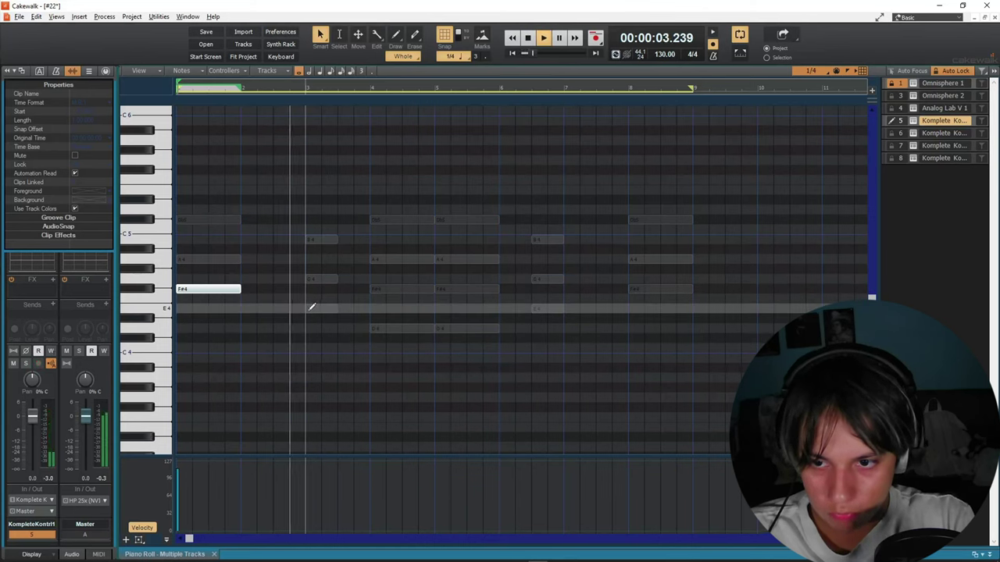
Follow the chord roots with bass notes E4 in bar 3, D4 in bars 4 and 5, E4 in bar 6 and F#4 in bar 8
mouse_move(312, 307)
left_mouse_down()
mouse_move(434, 328)
mouse_move(448, 300)
mouse_move(442, 328)
mouse_move(503, 329)
left_mouse_up()
left_click(460, 319)
left_click(443, 318)
right_click(463, 318)
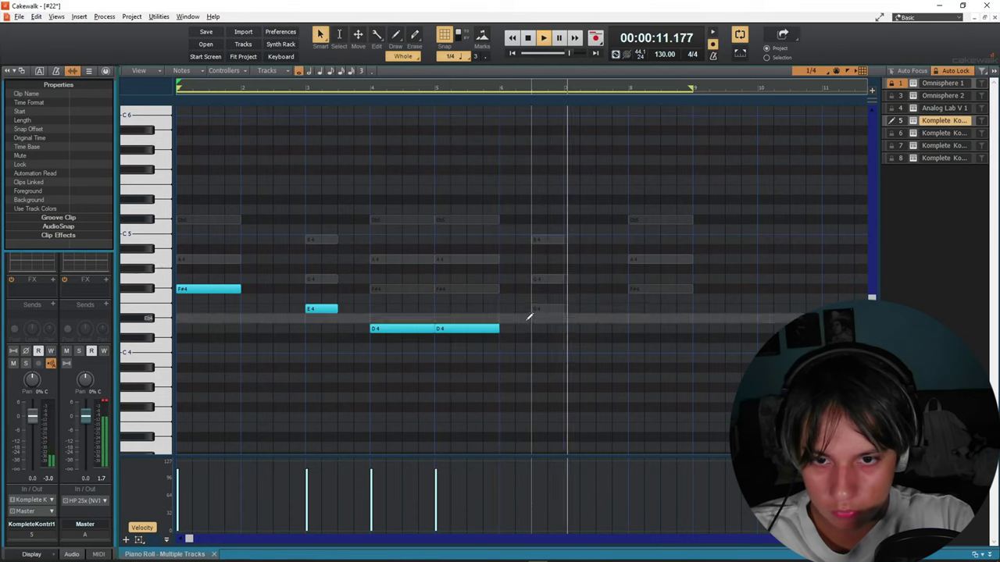
left_click(535, 308)
left_click_drag(631, 289, 692, 296)
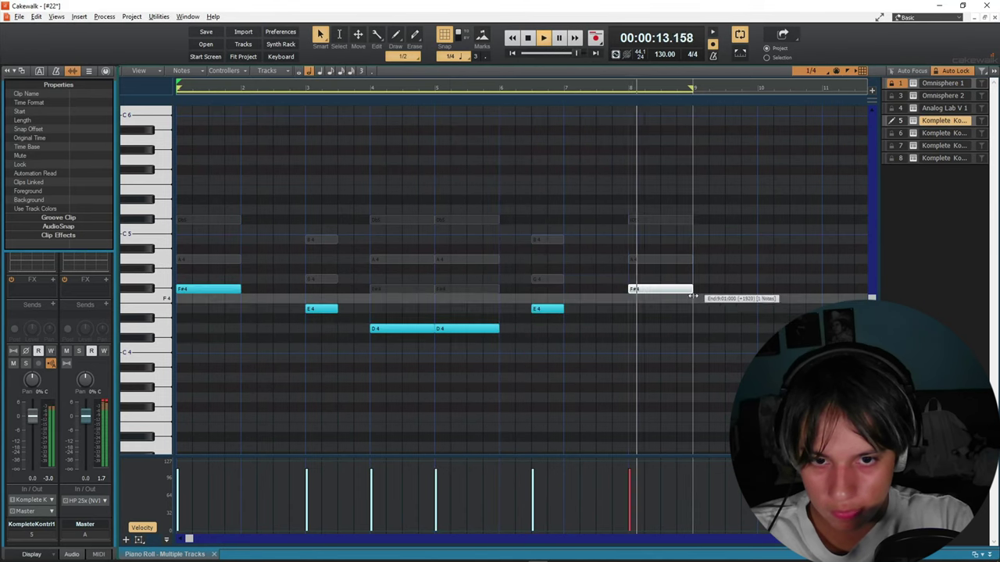
Transpose all the bass notes up one octave and play the bass line from the start
key("ctrl+a")
key("space")
left_click_drag(232, 289, 298, 177)
key("w")
key("space")
Extend the F#5 bass note in bar 1 through the end of bar 2 and play the bass line
left_click(241, 181)
key("space")
key("w")
key("space")
left_click(296, 184)
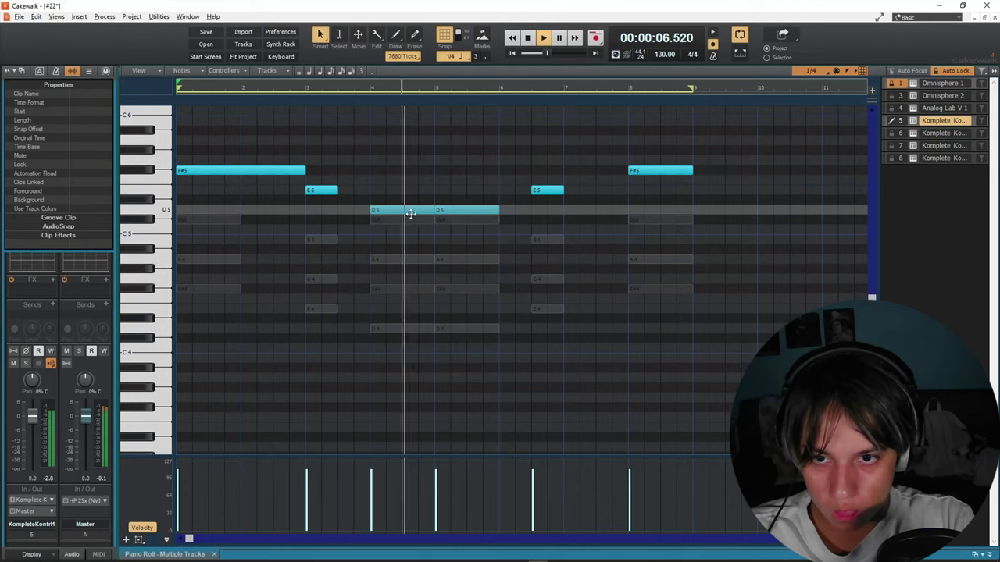
key("space")
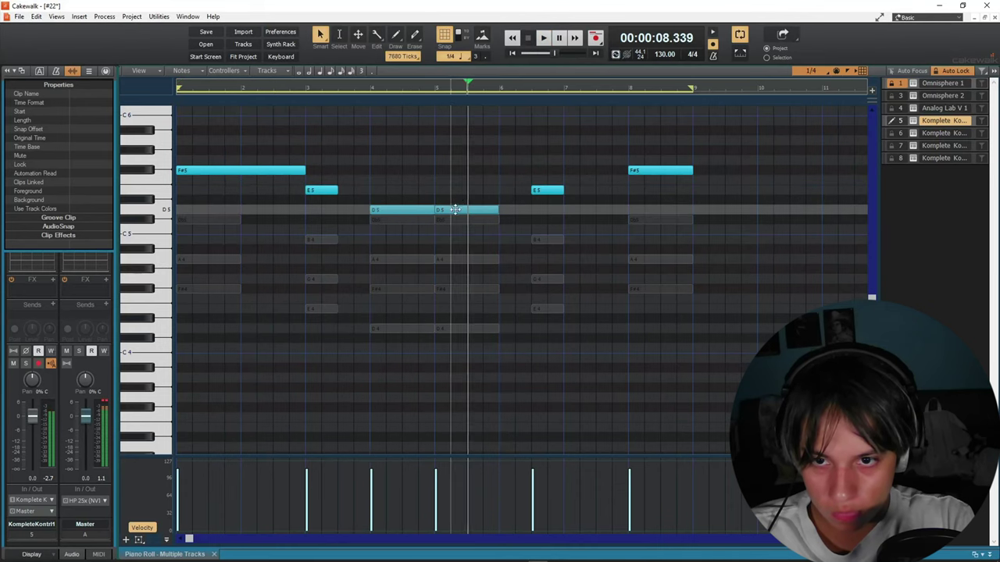
Lower the bar 5 bass note to Db5 and extend its end to the middle of bar 6
left_click_drag(455, 210, 455, 221)
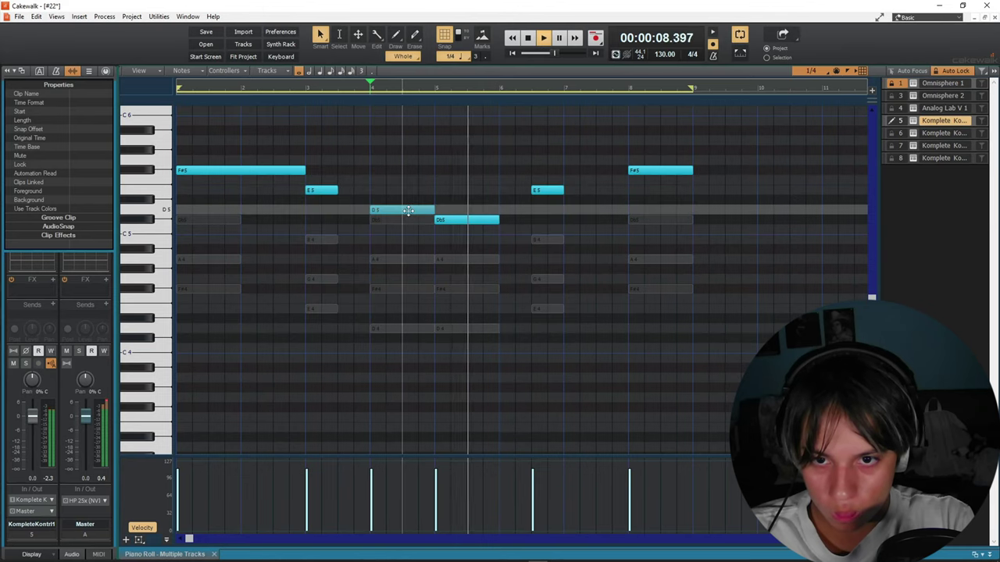
left_click_drag(513, 219, 531, 220)
scroll(564, 194, "up", 1)
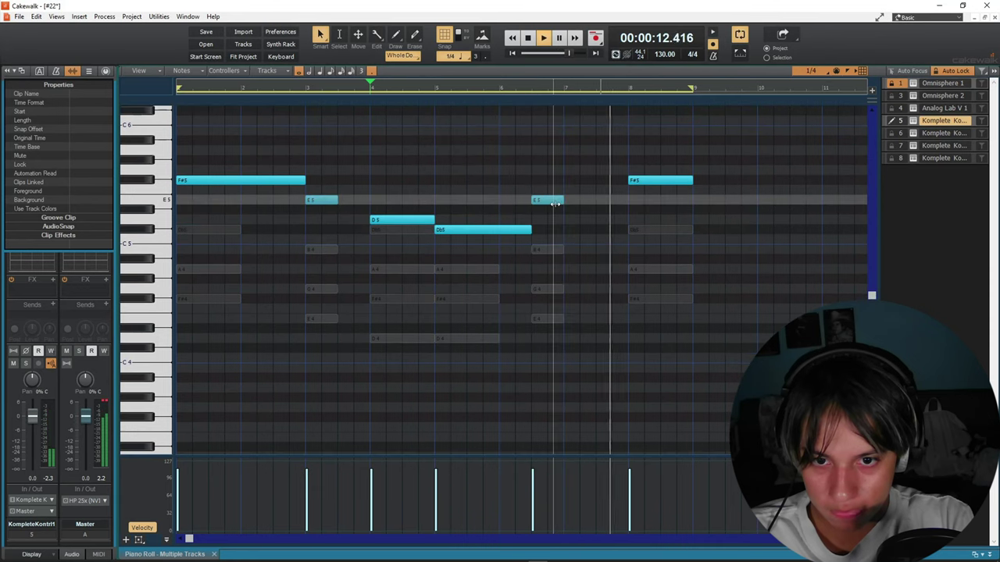
scroll(568, 194, "up", 2)
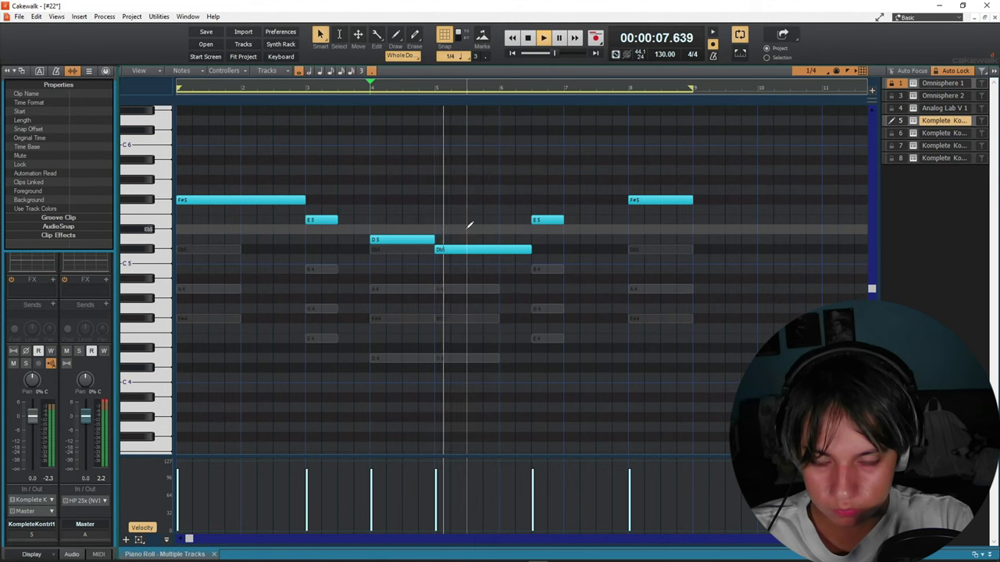
Add a half-note F#5 at the start of bar 7, raise the pitch of the bar 8 bass note and resume playback
key("d")
key("d")
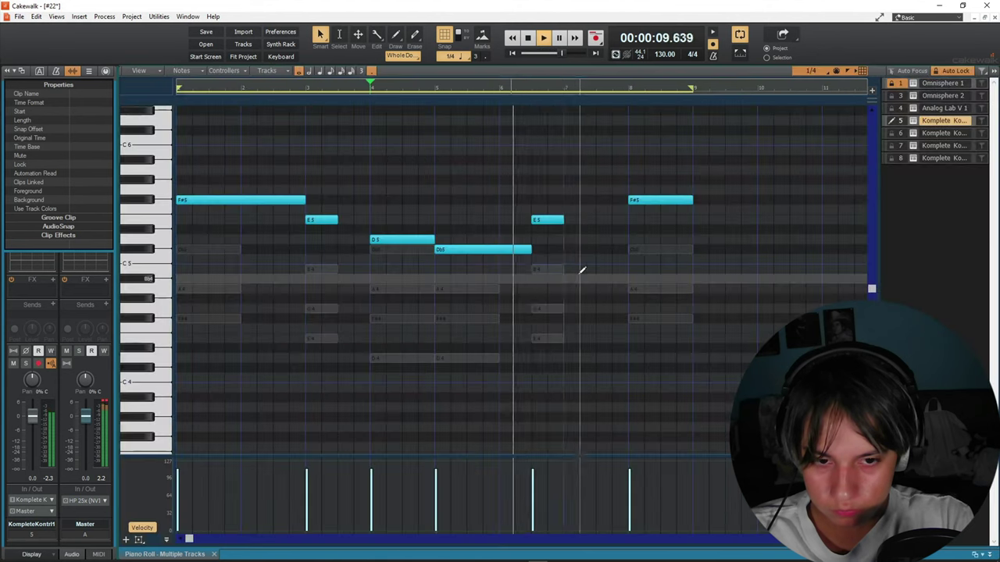
left_click_drag(568, 191, 595, 200)
key("space")
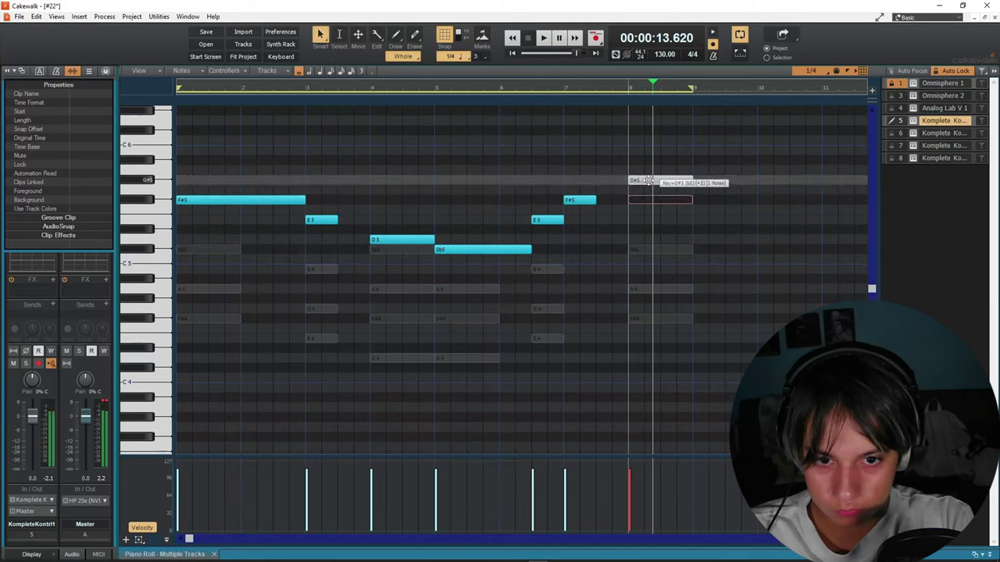
left_click(649, 171)
key("space")
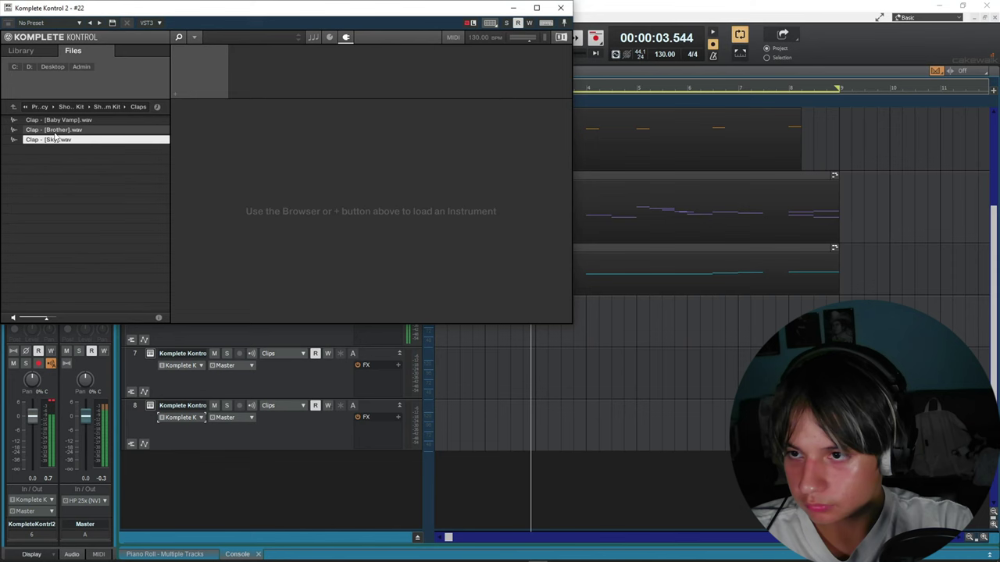
Audition the claps, load Clap - [Sky].wav into the Komplete Kontrol 2 sampler and set its envelope type to ADSR
left_click(54, 131)
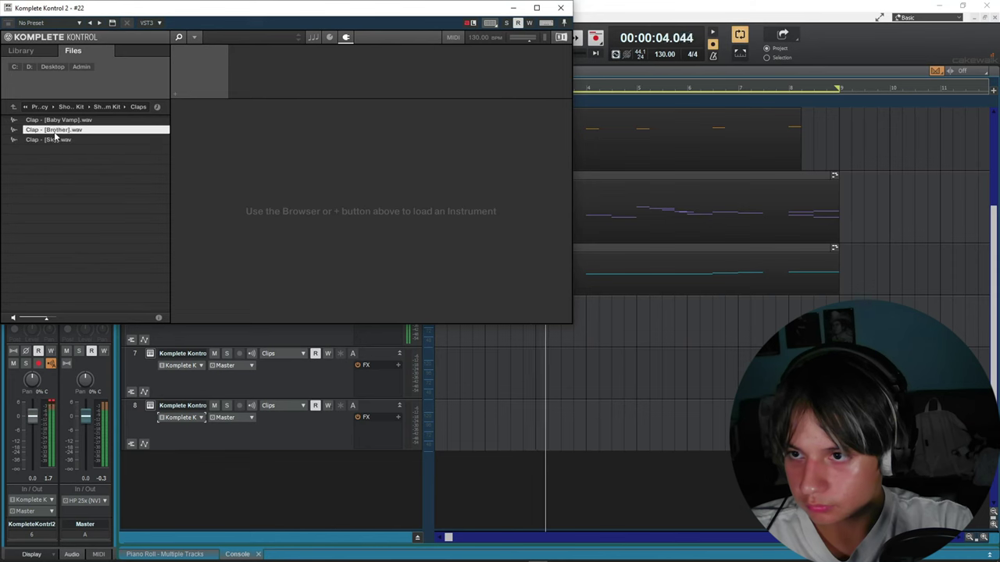
left_click(54, 122)
double_click(59, 141)
left_click(326, 270)
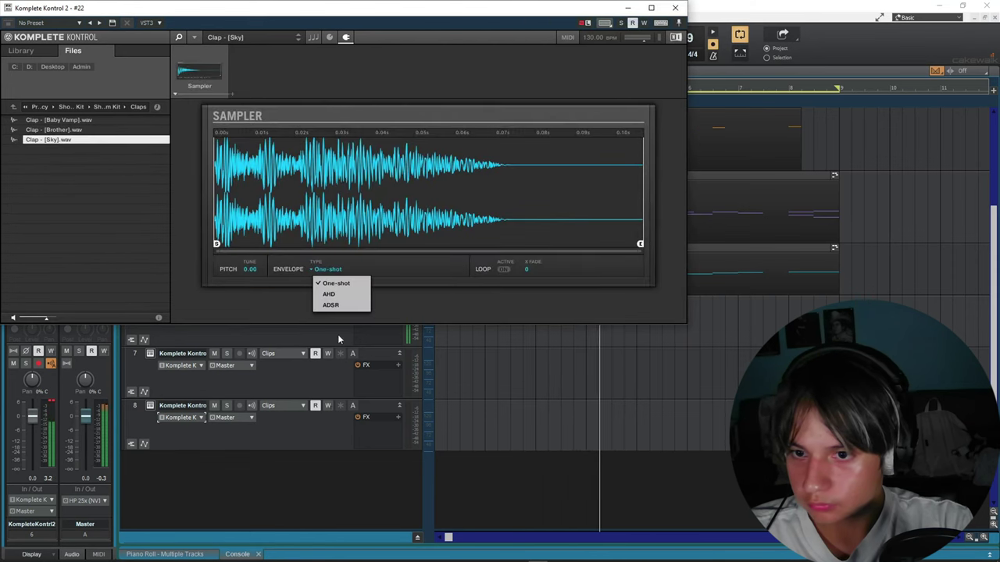
left_click(323, 307)
left_click(675, 8)
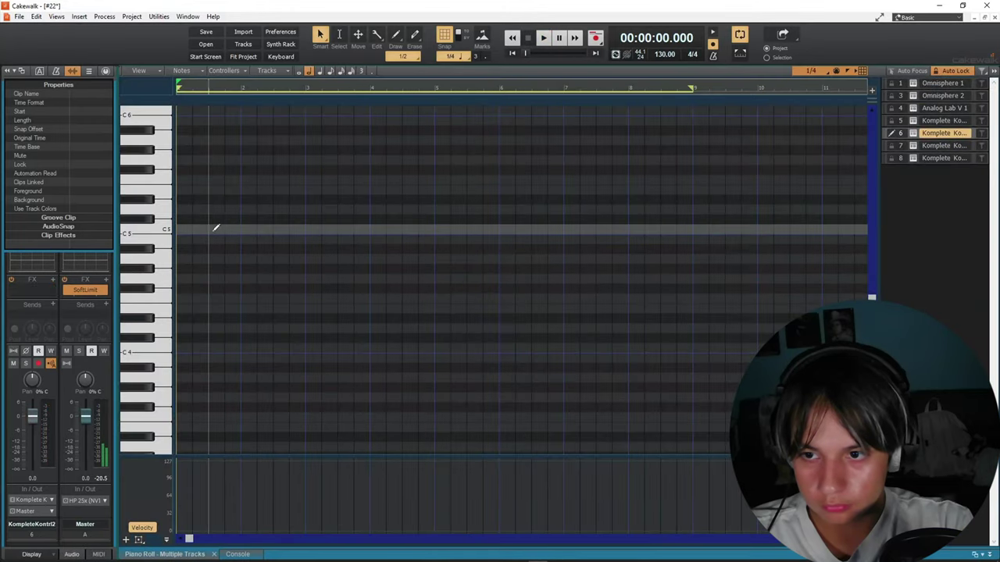
Place a quarter-note C5 clap on beat 3 of bar 1 on track 6 and repeat it every bar through bar 8
left_click(226, 230)
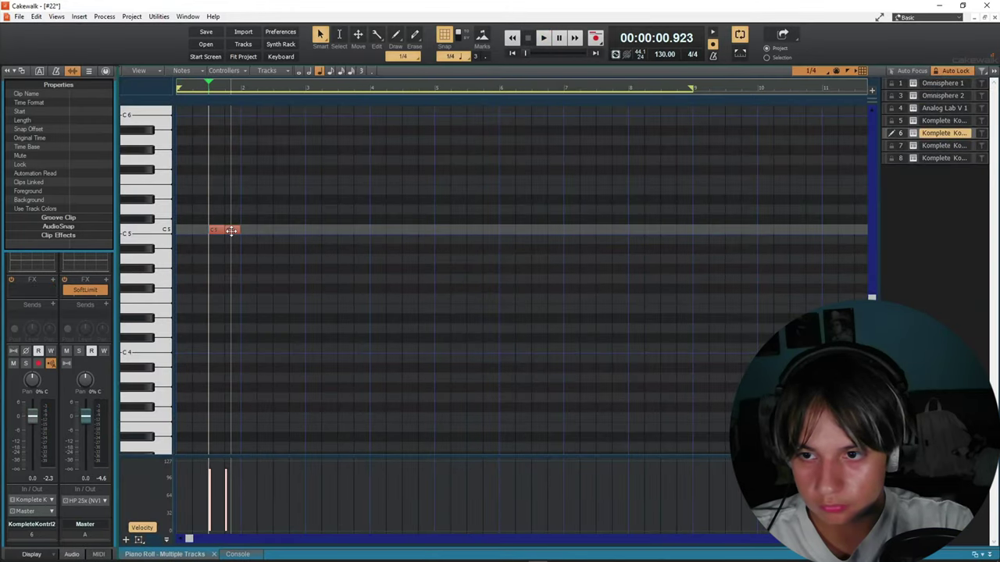
left_click_drag(232, 231, 336, 228)
left_click(277, 232)
key("ctrl+d")
key("ctrl+d")
key("ctrl+d")
key("ctrl+d")
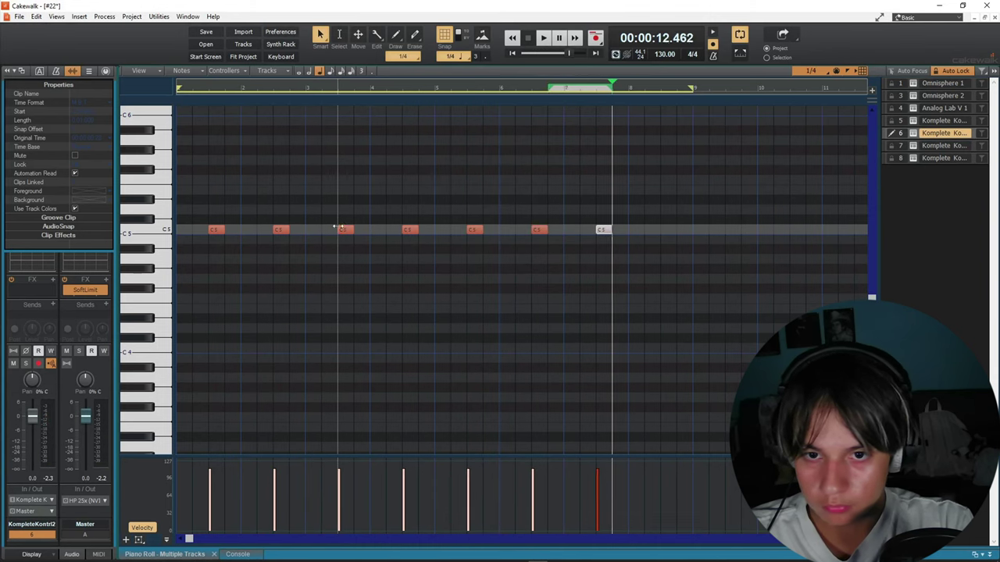
key("ctrl+d")
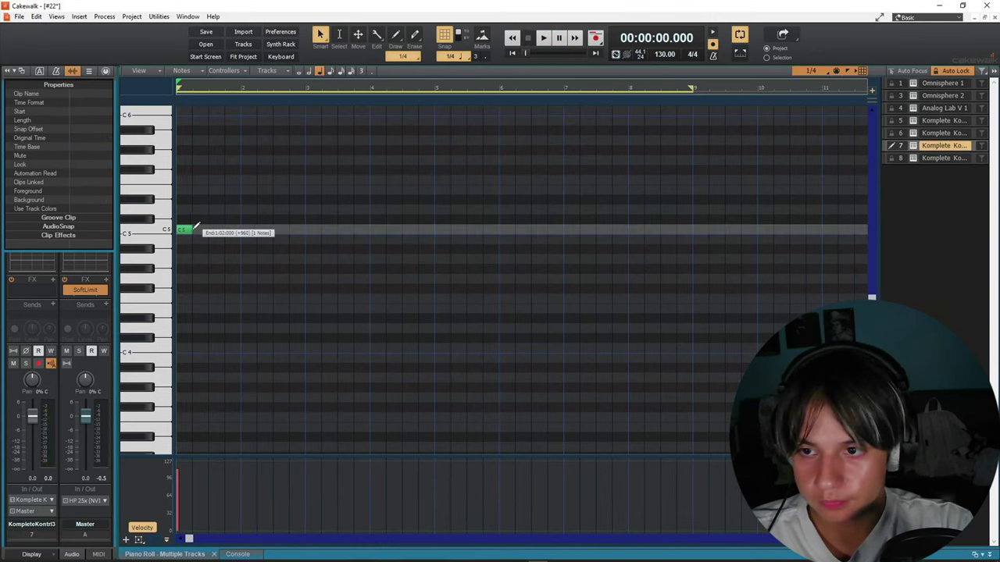
Place two consecutive eighth-note C5 hits at the start of bar 1 on track 7 and play them
left_click(190, 228)
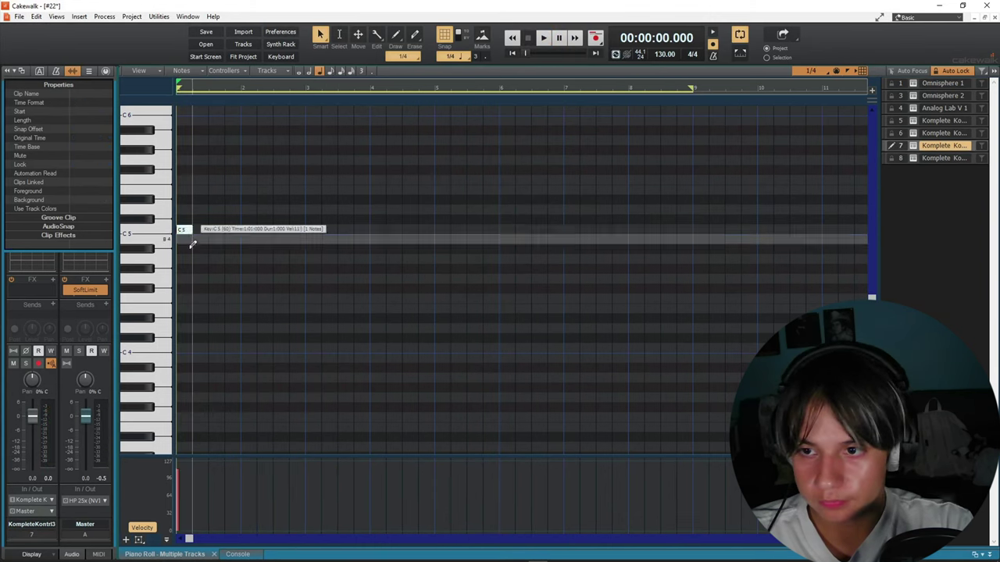
key("Delete")
left_click(185, 229)
left_click(187, 229)
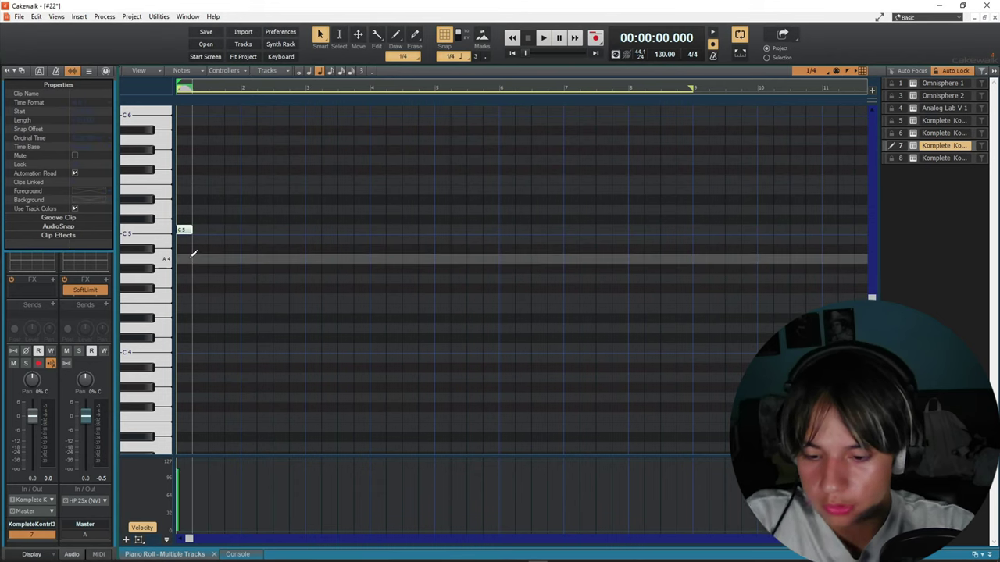
key("space")
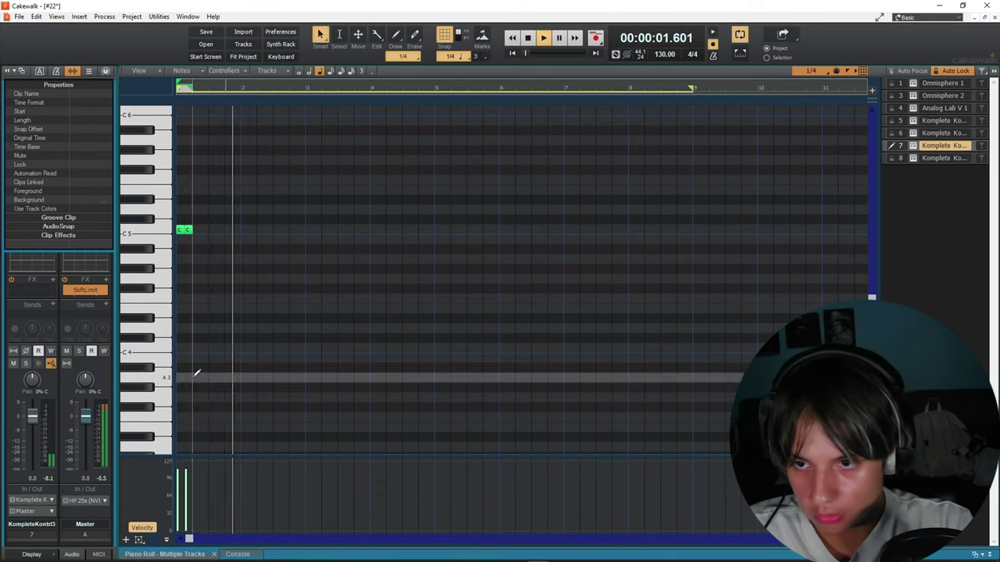
key("space")
Duplicate the two C5 hits, move the copies to the start of bar 2 and play the pattern
key("ctrl+a")
key("ctrl+d")
key("space")
key("space")
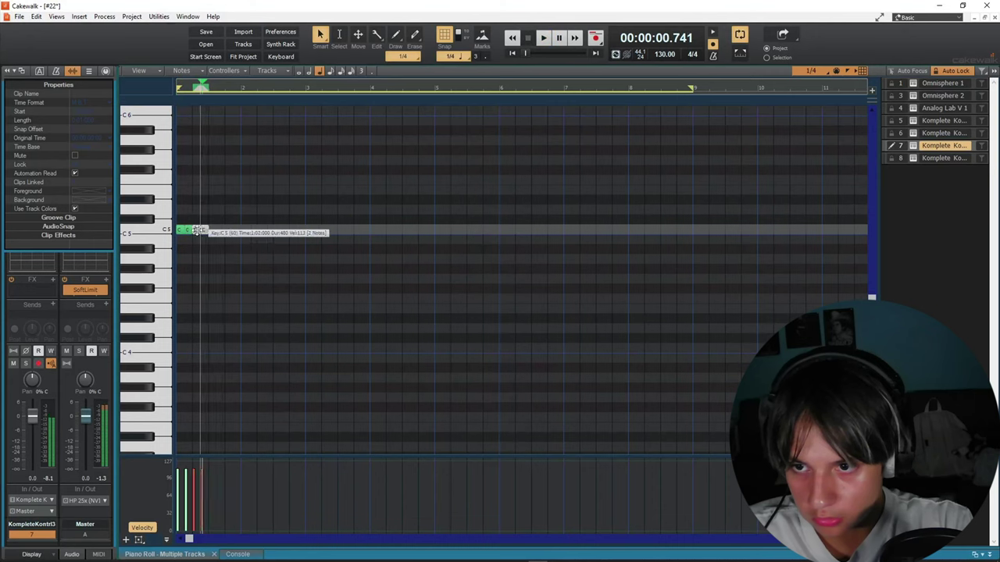
left_click_drag(197, 230, 246, 230)
key("space")
scroll(220, 263, "up", 2)
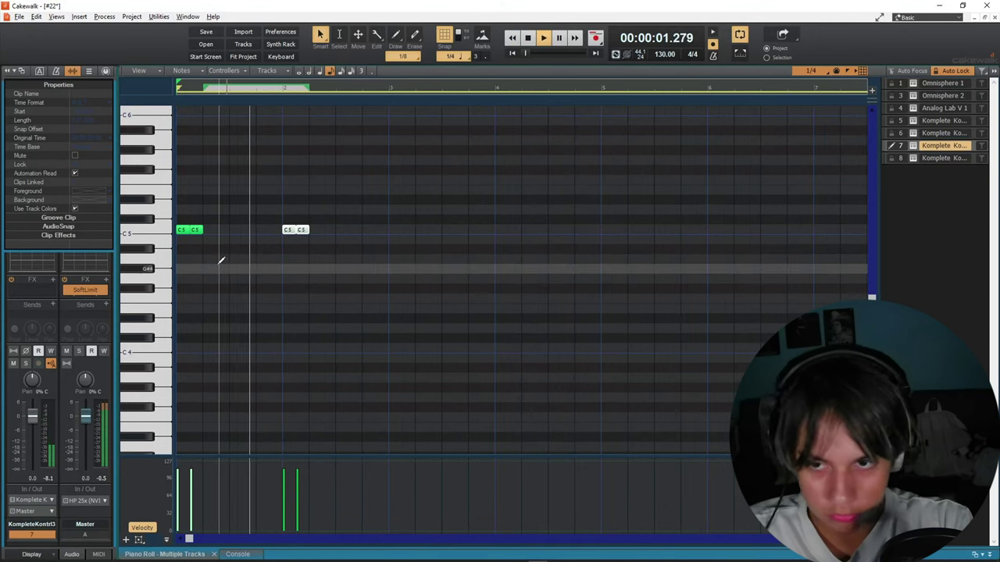
Delete the first C5 hit in bar 2, move the remaining one to beat 2 and play the pattern
right_click(287, 228)
key("space")
key("space")
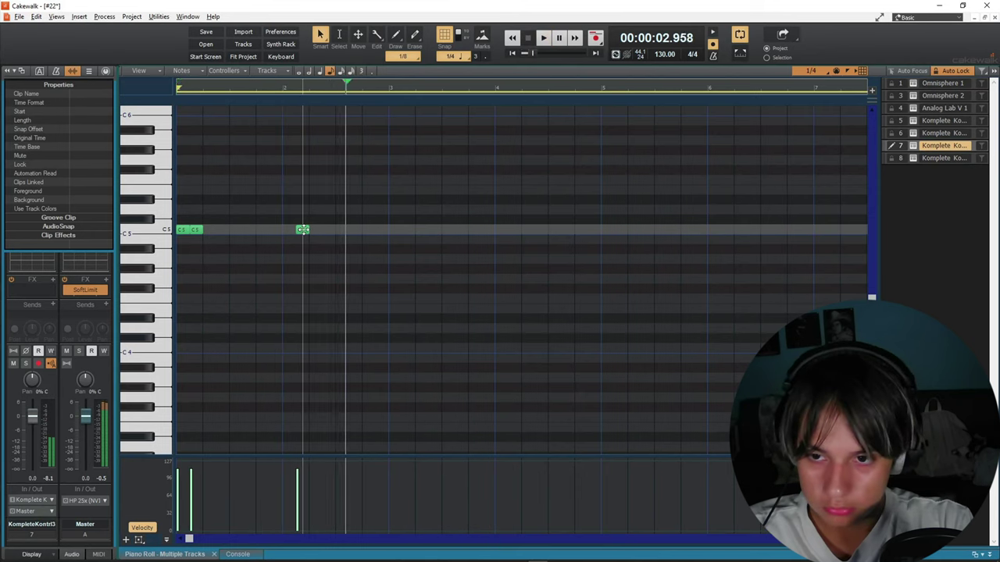
left_click_drag(303, 230, 316, 230)
key("space")
key("space")
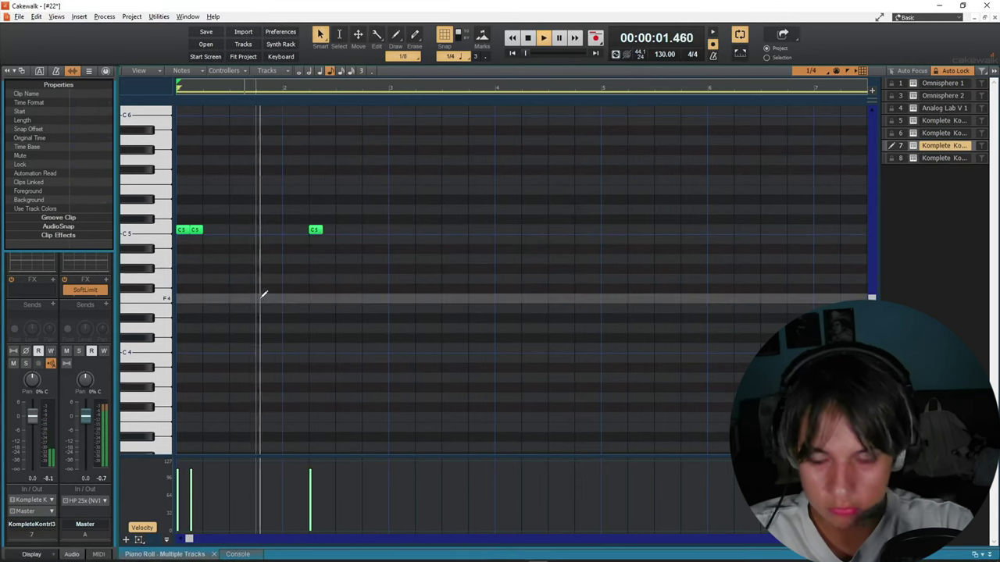
scroll(336, 271, "down", 1)
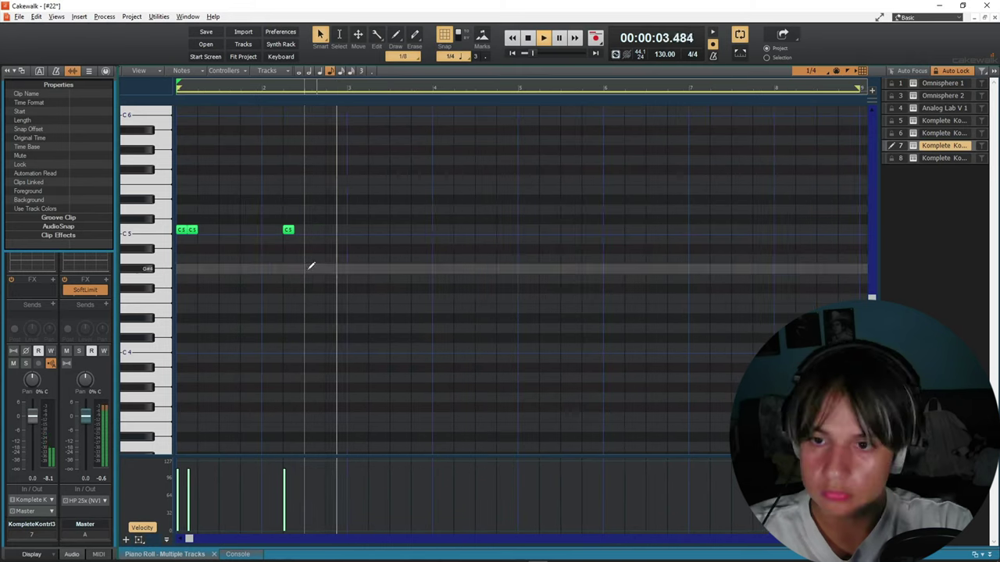
key("space")
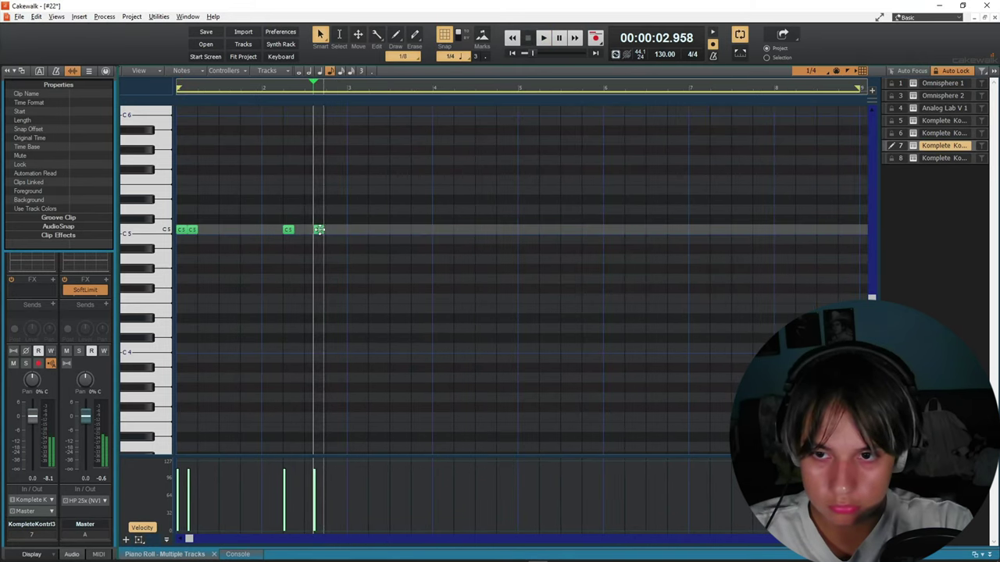
Add eighth-note C5 hits on the off-beats of beats 3 and 4 in bar 2 and copy the two-bar pattern into bars 3 and 4
left_click_drag(319, 229, 311, 231)
left_click(315, 231)
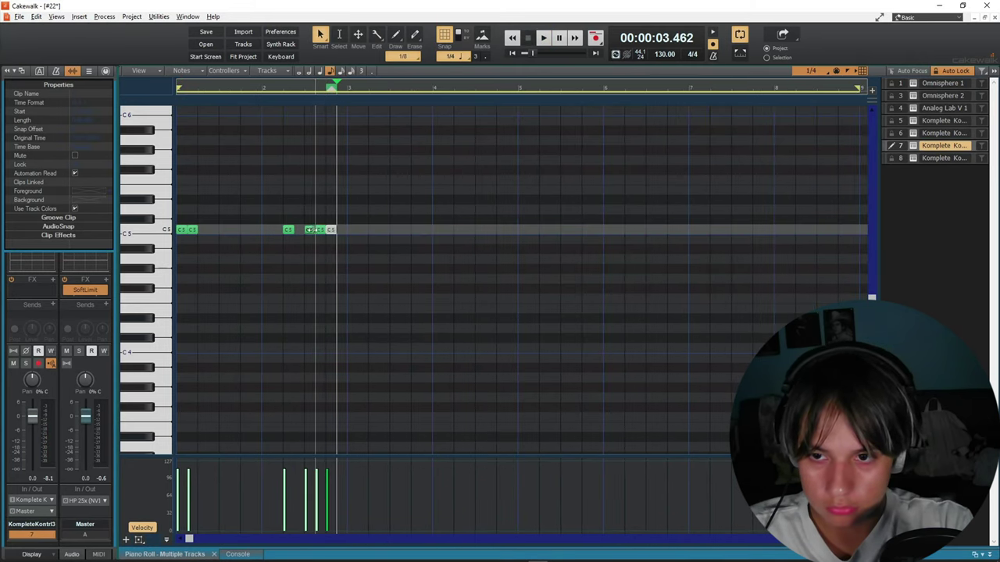
right_click(315, 229)
right_click(334, 229)
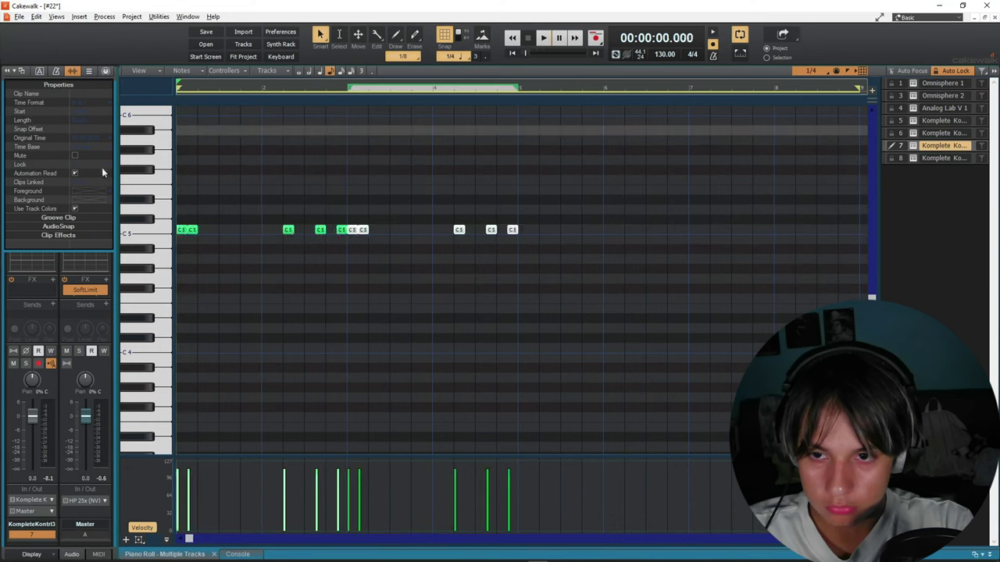
Play the four-bar pattern and adjust the velocities of the last two hits in bar 2
key("space")
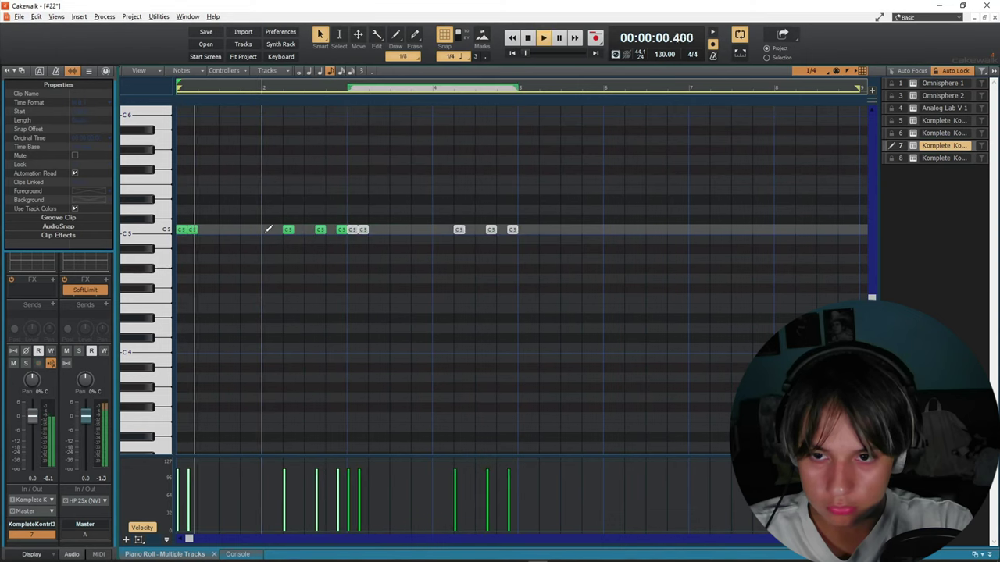
left_click(251, 209)
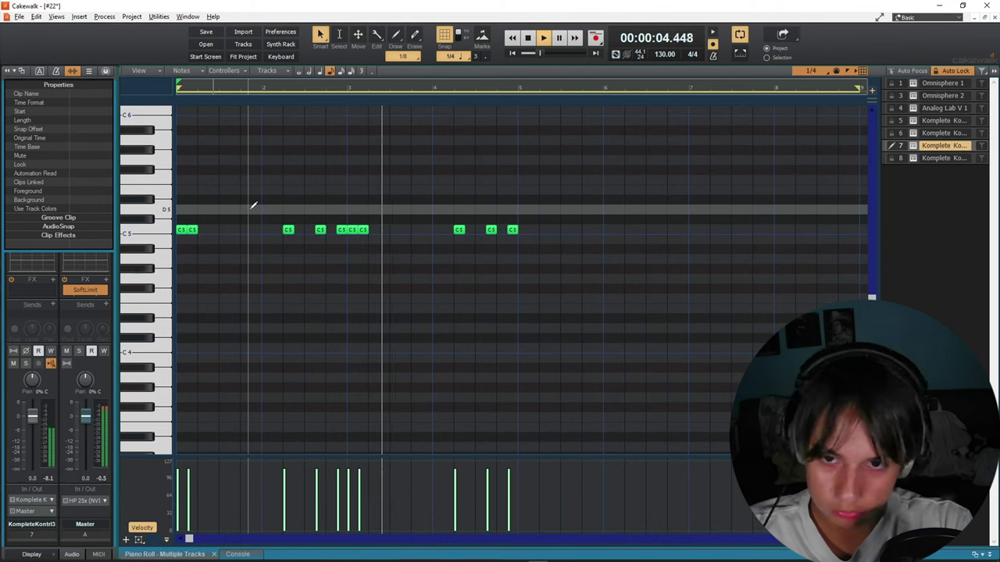
left_click(317, 482)
left_click(338, 483)
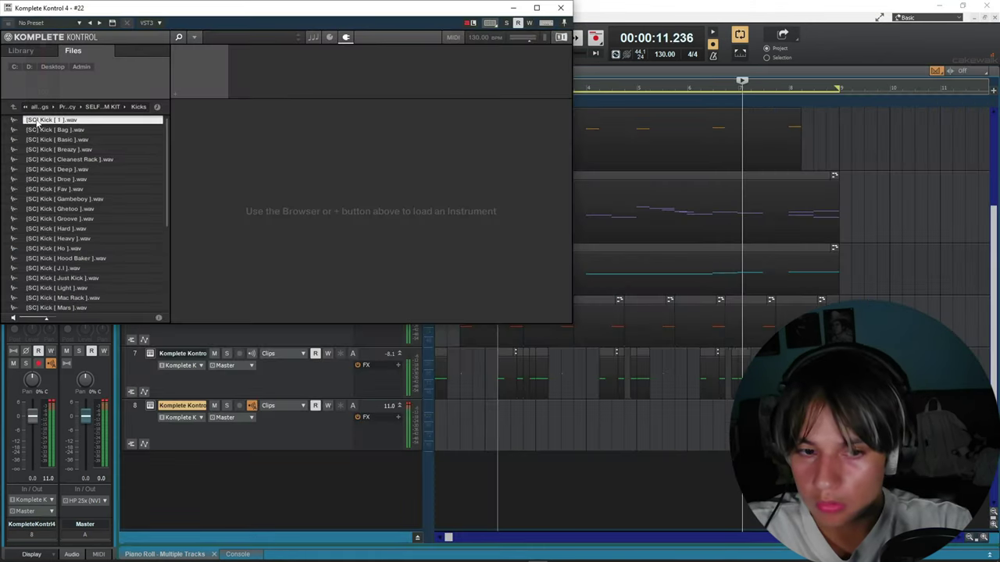
Load [SC] Kick [ 1 ].wav into the Komplete Kontrol 4 sampler and set its envelope type to ADSR
double_click(37, 121)
left_click(315, 269)
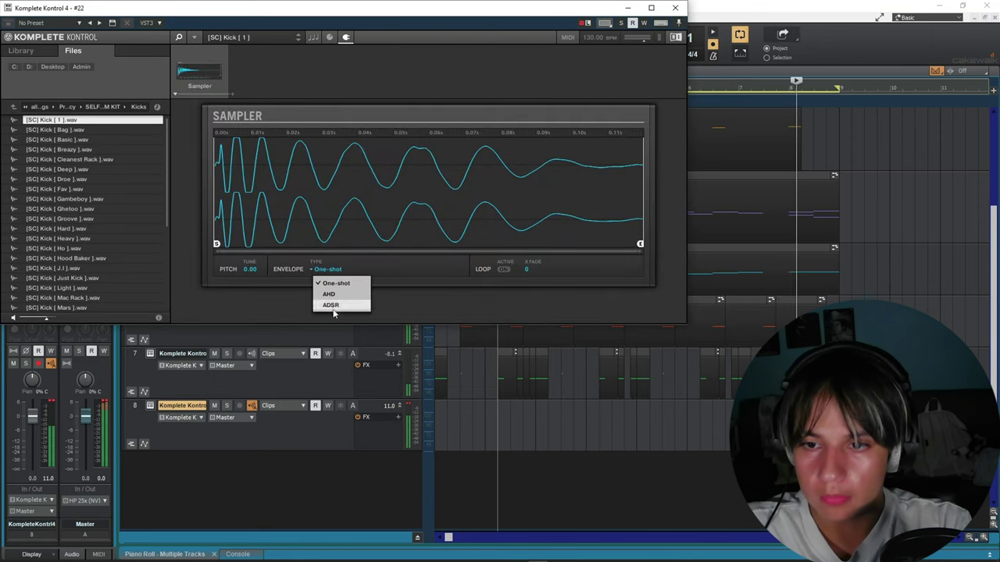
left_click(327, 305)
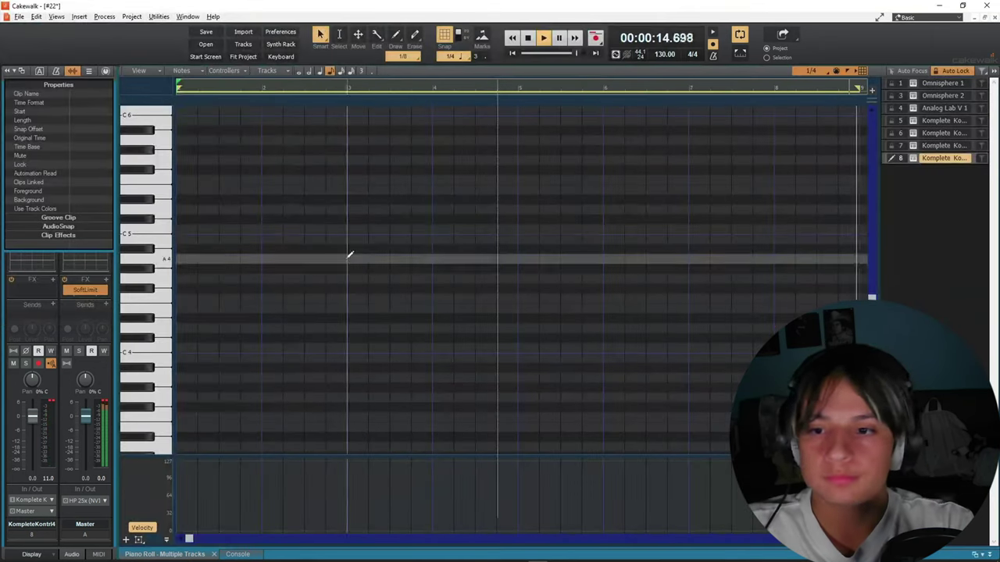
Place C5 kicks on track 8 at the start of bar 1 and on beat 2 of bar 2 during playback
left_click(182, 231)
key("space")
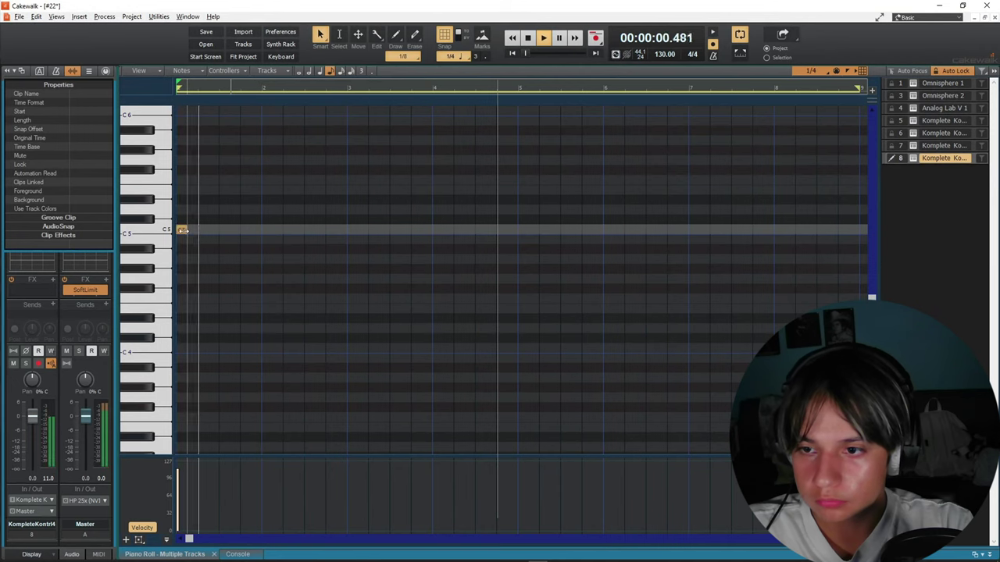
left_click(295, 228)
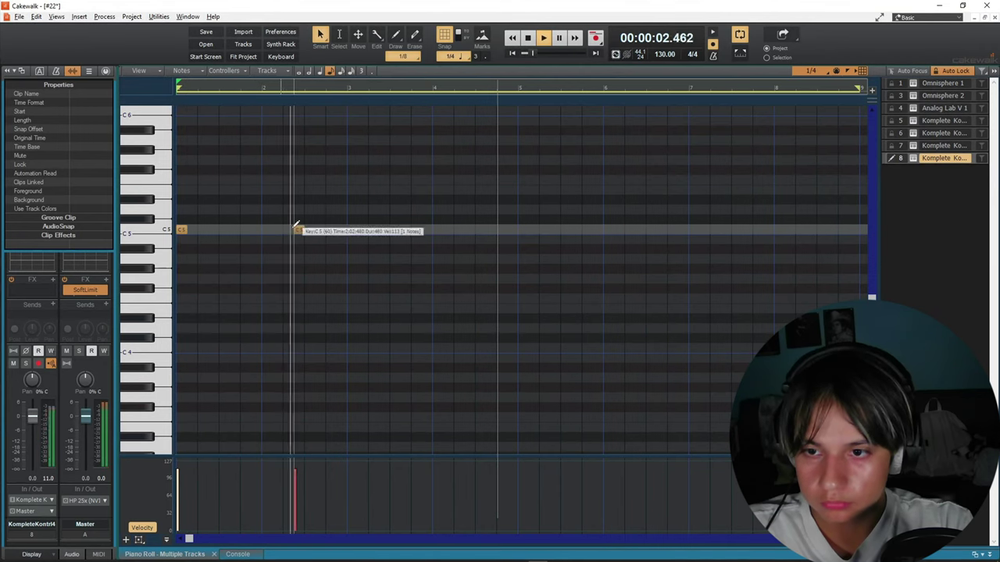
left_click_drag(295, 230, 286, 232)
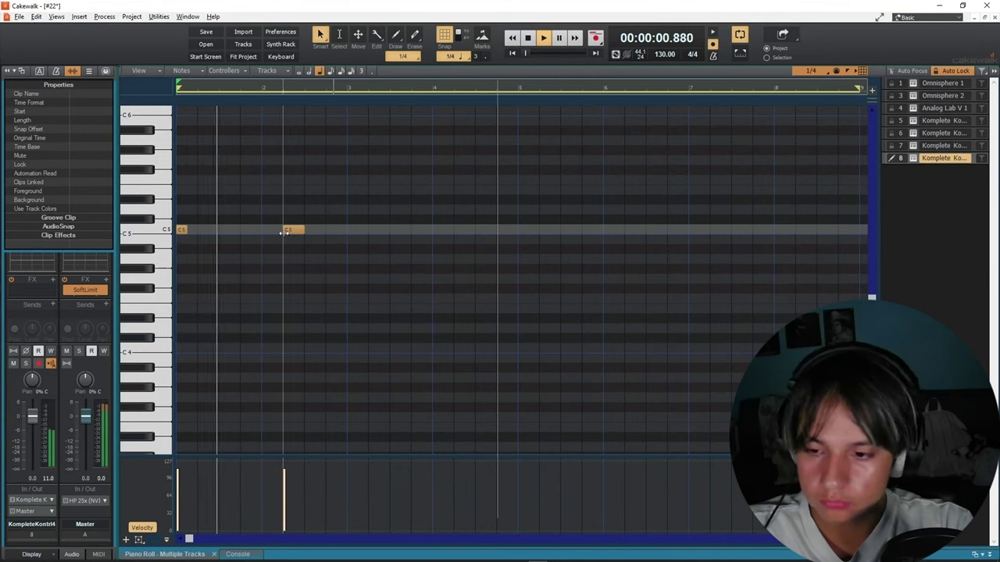
left_click(355, 228)
key("ctrl+z")
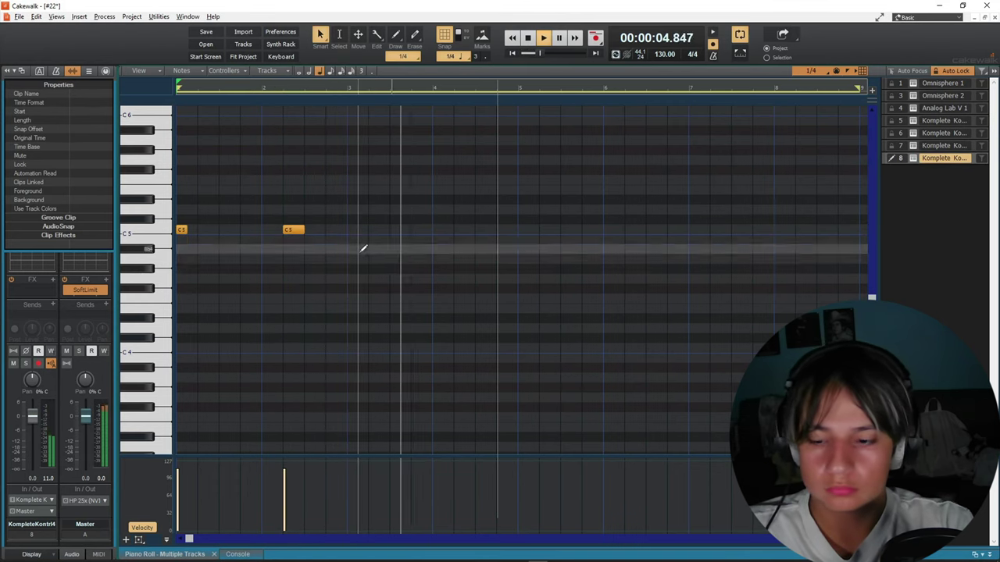
left_click(358, 229)
right_click(358, 228)
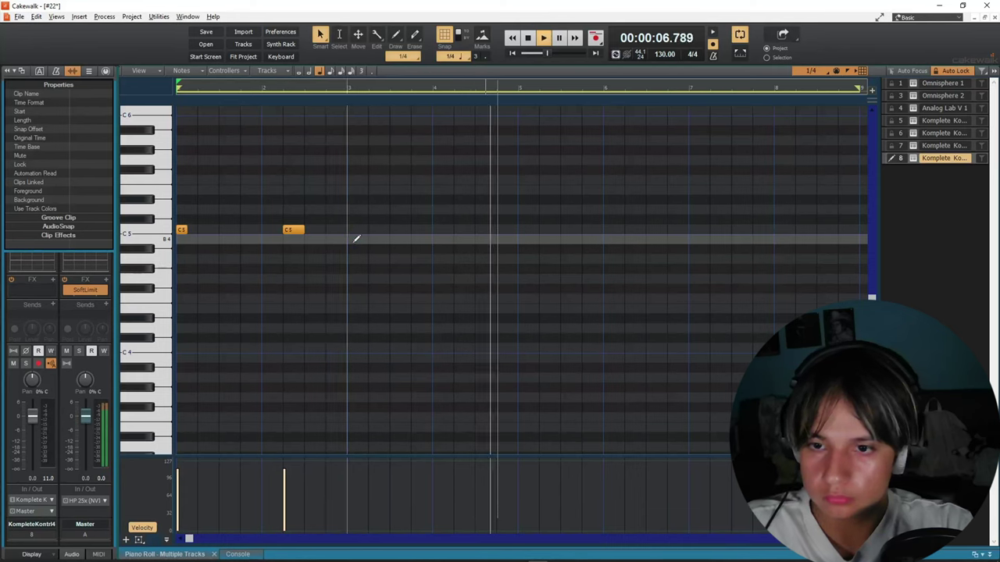
Add two consecutive eighth-note C5 kicks at the start of bar 3 and play the pattern from the beginning
left_click(358, 228)
left_click(357, 232, "alt")
key("space")
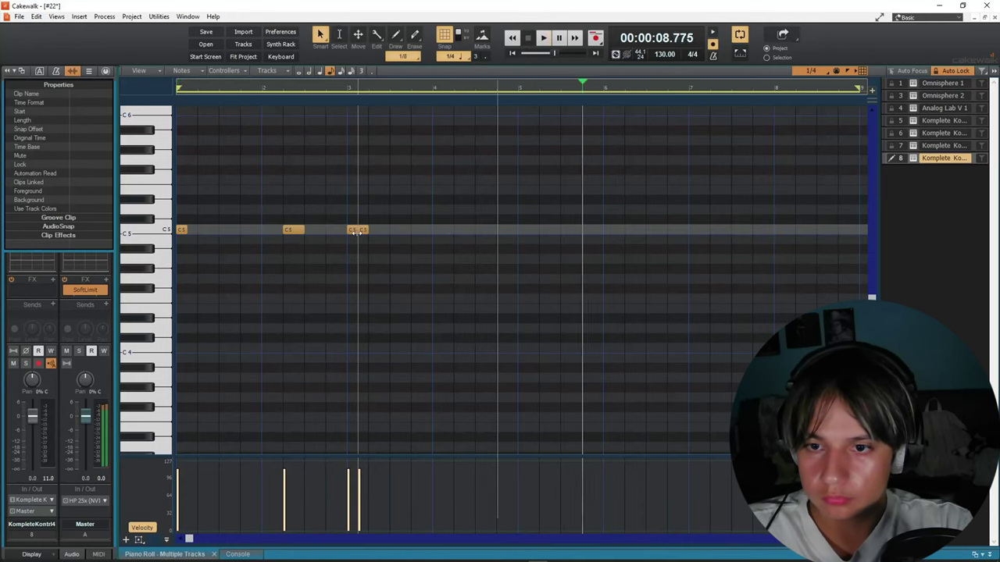
key("space")
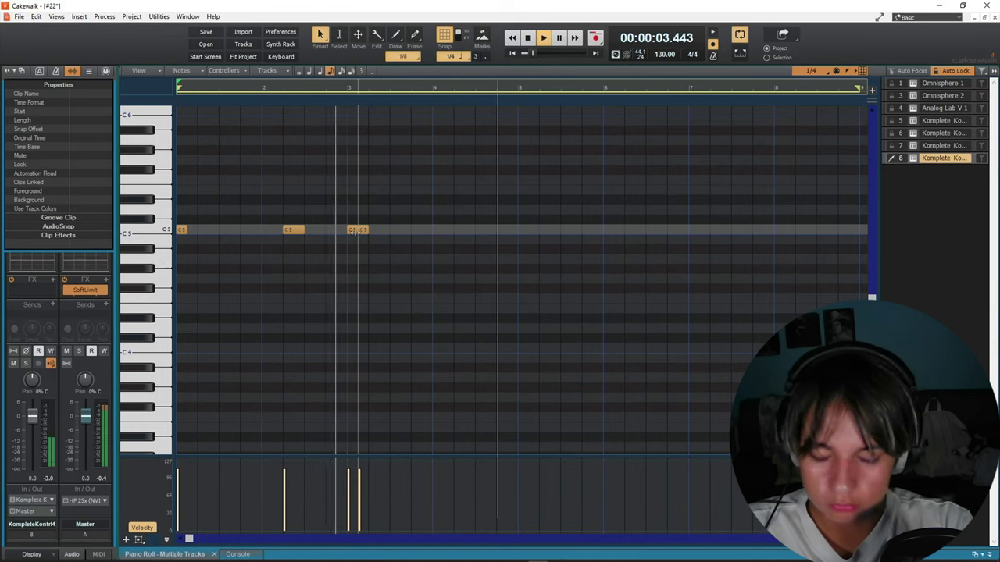
Add a C5 kick on beat 2 of bar 4, duplicate the whole kick pattern, and move the copy to start at bar 5
left_click(457, 228)
key("space")
key("ctrl+a")
key("ctrl+d")
key("space")
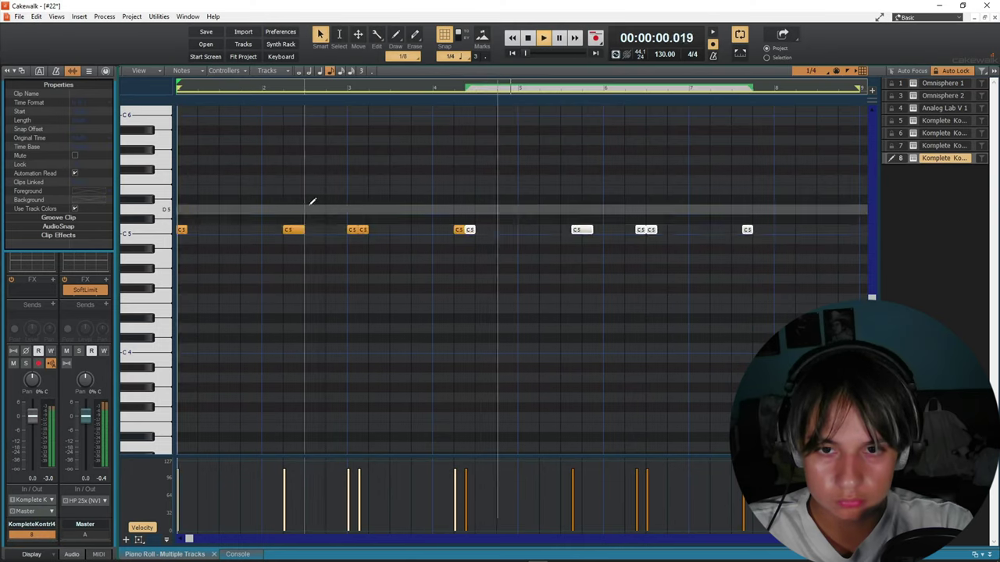
key("space")
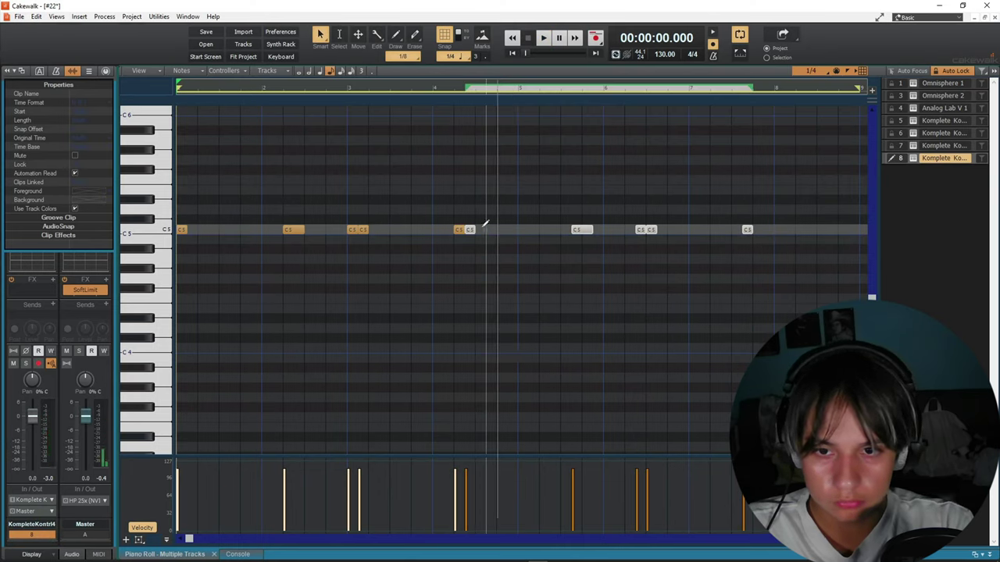
left_click_drag(471, 230, 526, 229)
left_click(519, 211)
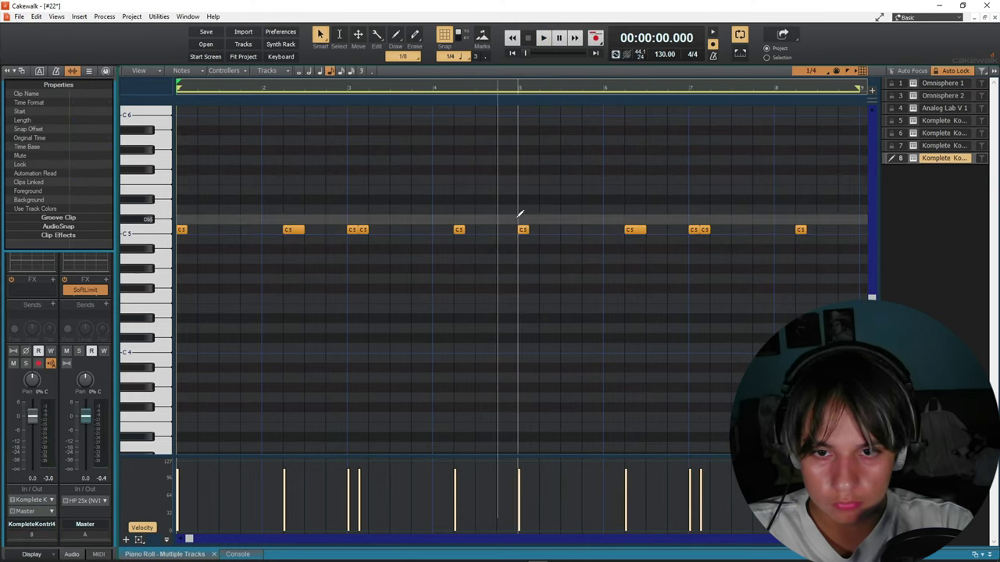
Play the full arrangement and review the clips of all tracks in the track view
key("space")
key("d")
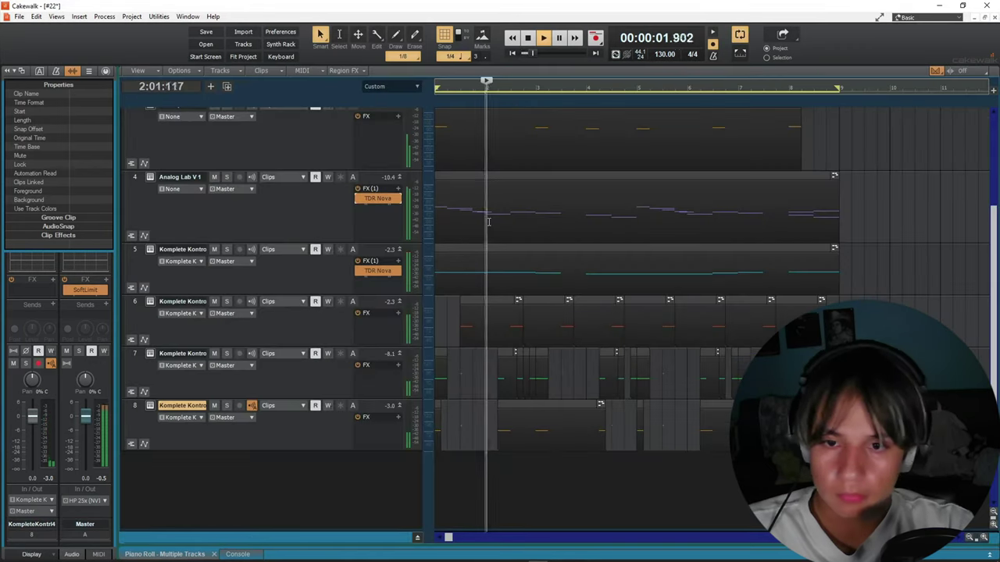
scroll(522, 305, "up", 2)
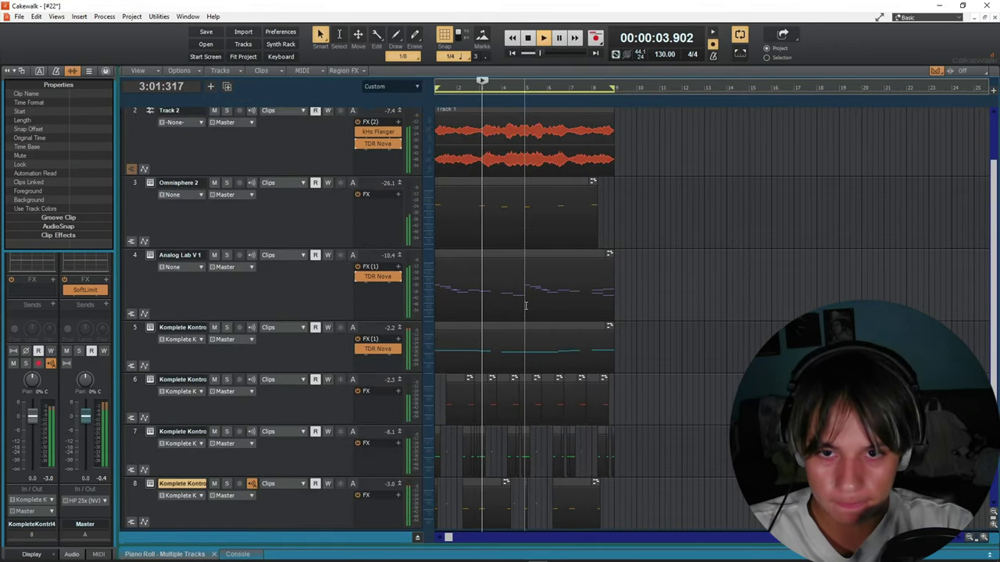
scroll(526, 305, "down", 2)
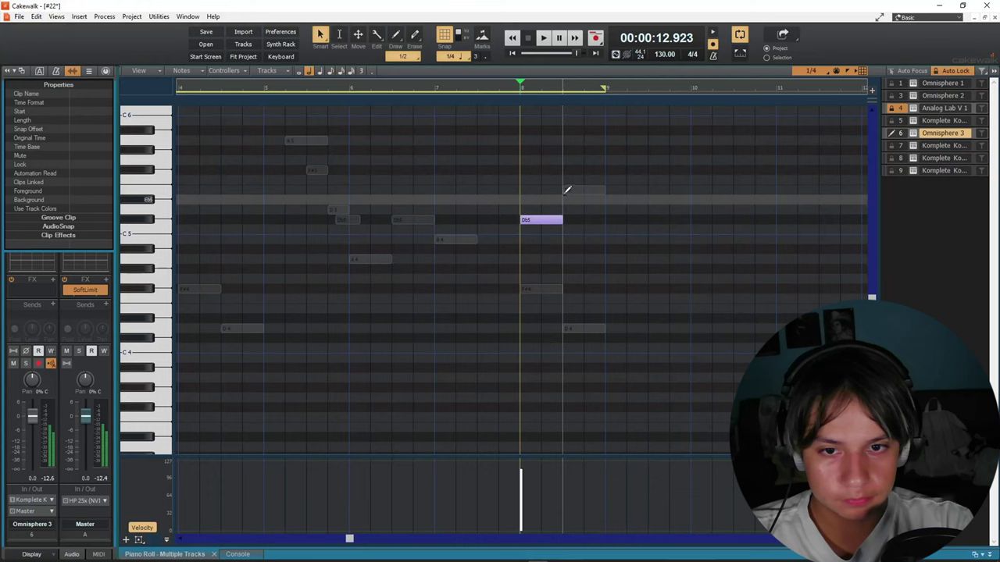
Add a half-note E5 on beat 3 of bar 8 in the Omnisphere 3 track, play the phrase, and select its notes
double_click(566, 190)
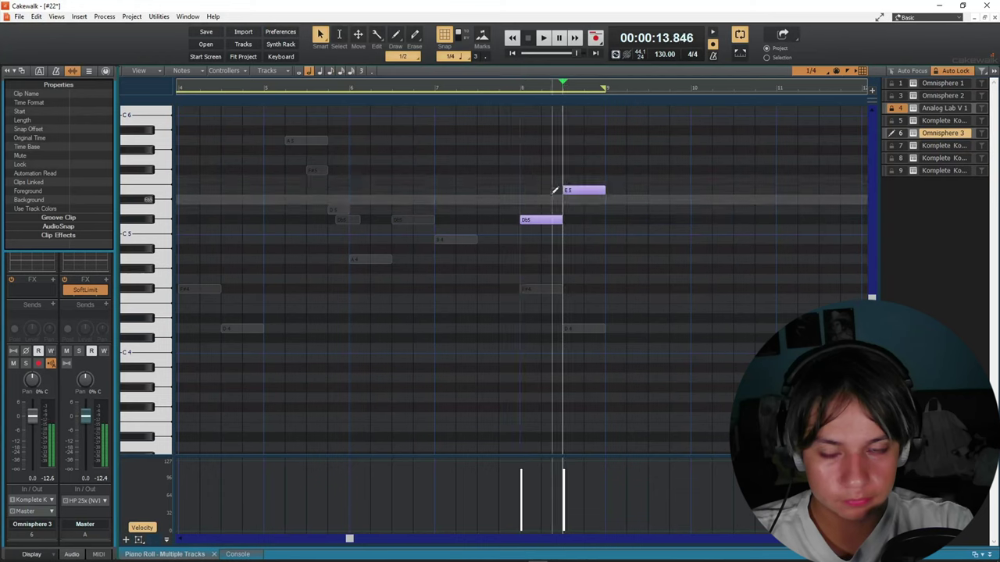
left_click(522, 192)
key("space")
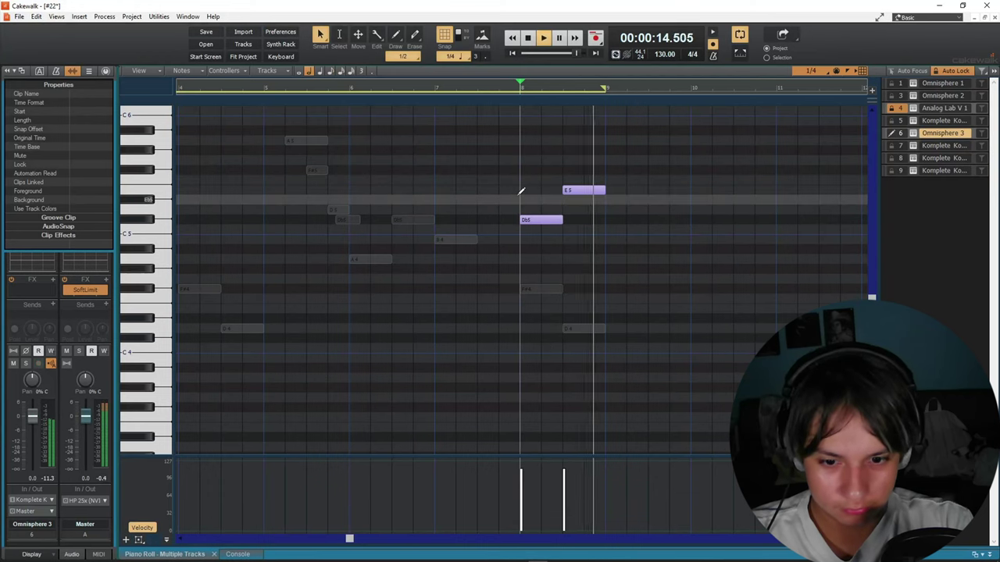
key("ctrl+a")
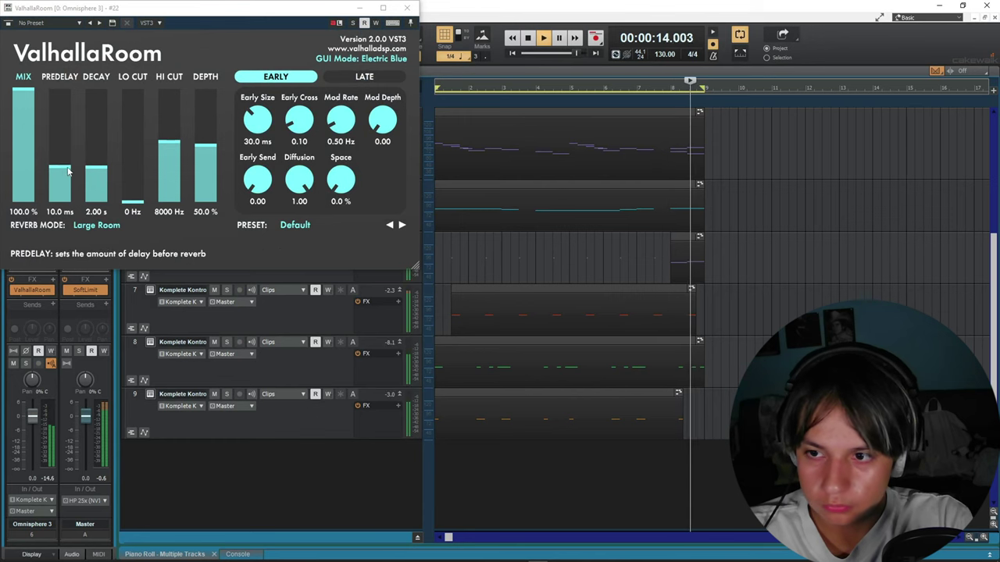
Close the ValhallaRoom window and insert ValhallaVintageVerb on the Omnisphere 3 track
left_click(407, 8)
right_click(396, 256)
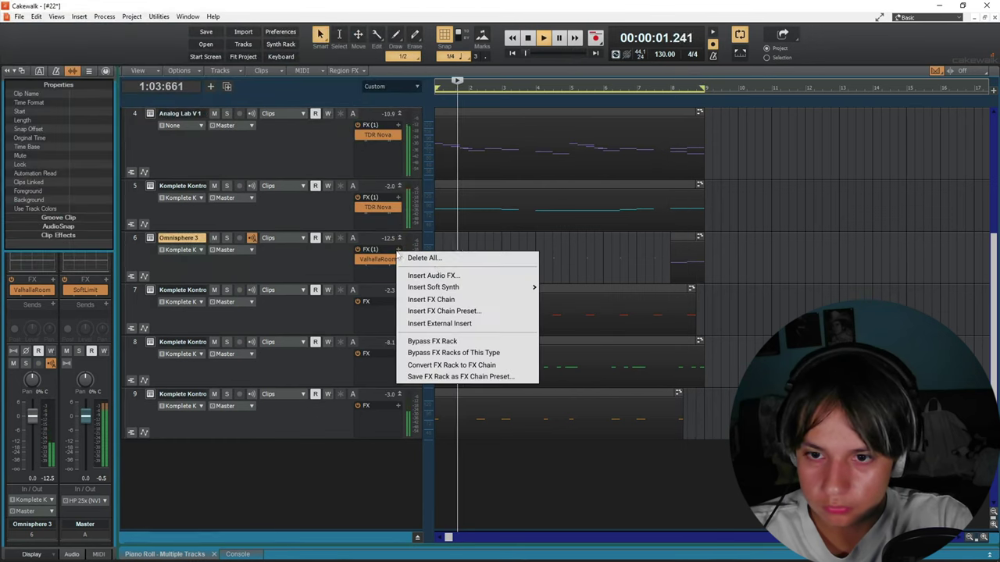
left_click(438, 272)
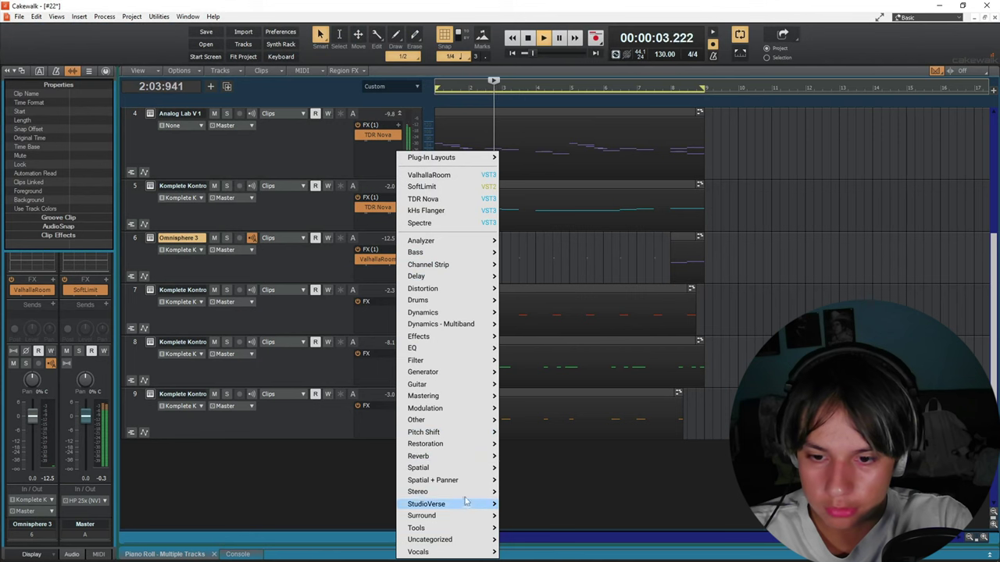
mouse_move(453, 456)
left_click(702, 455)
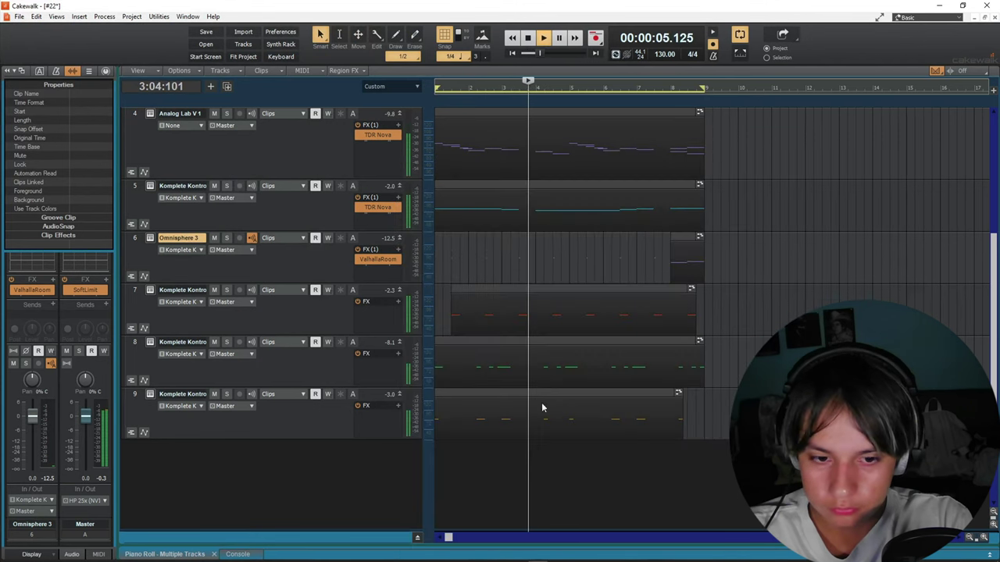
Set ValhallaVintageVerb's decay to 0.40 s and predelay to 1.04 ms, and reduce the mix
left_click_drag(108, 179, 107, 159)
mouse_move(34, 167)
left_mouse_down()
mouse_move(36, 202)
mouse_move(34, 164)
left_mouse_up()
left_click_drag(90, 179, 91, 173)
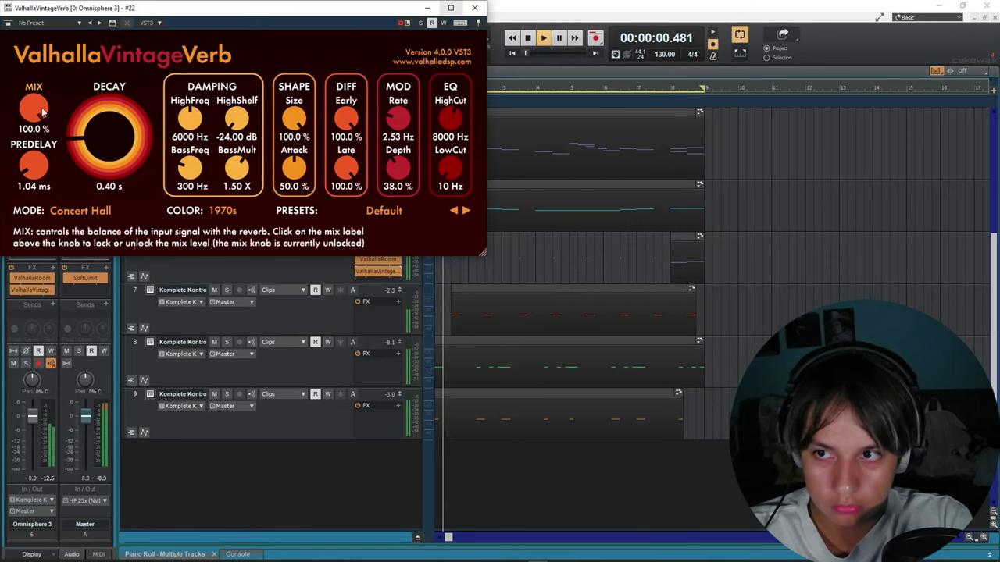
left_click_drag(33, 107, 33, 110)
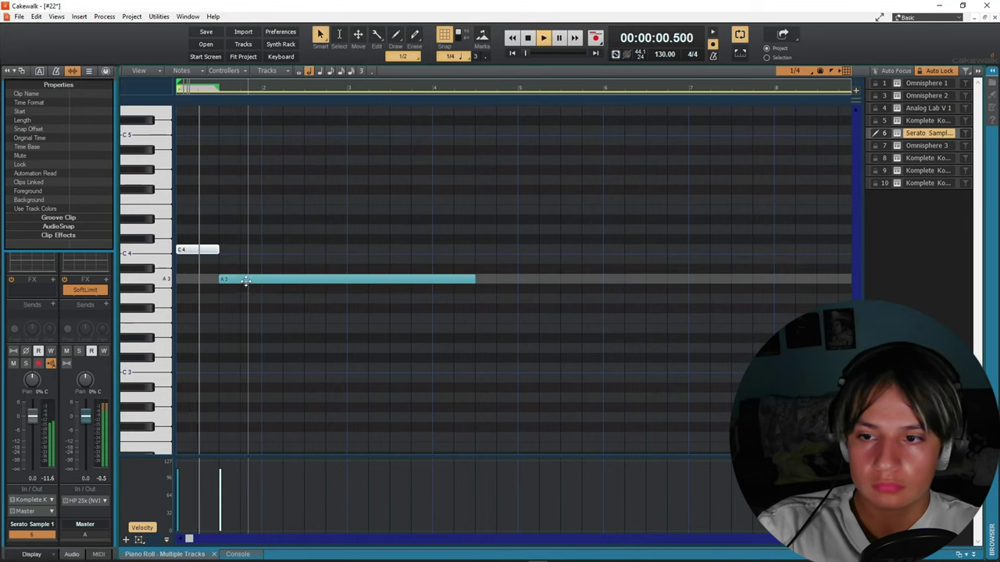
Delete the long A3 note from the Serato Sample 1 track and add a half-note G3 at the start of bar 2
left_click(246, 281)
key("Delete")
key("space")
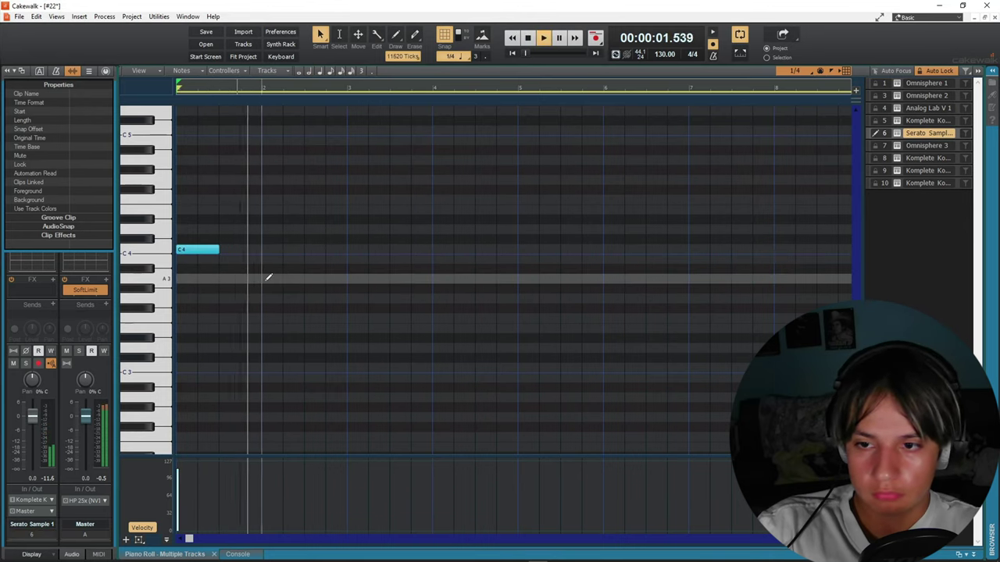
left_click_drag(266, 299, 311, 294)
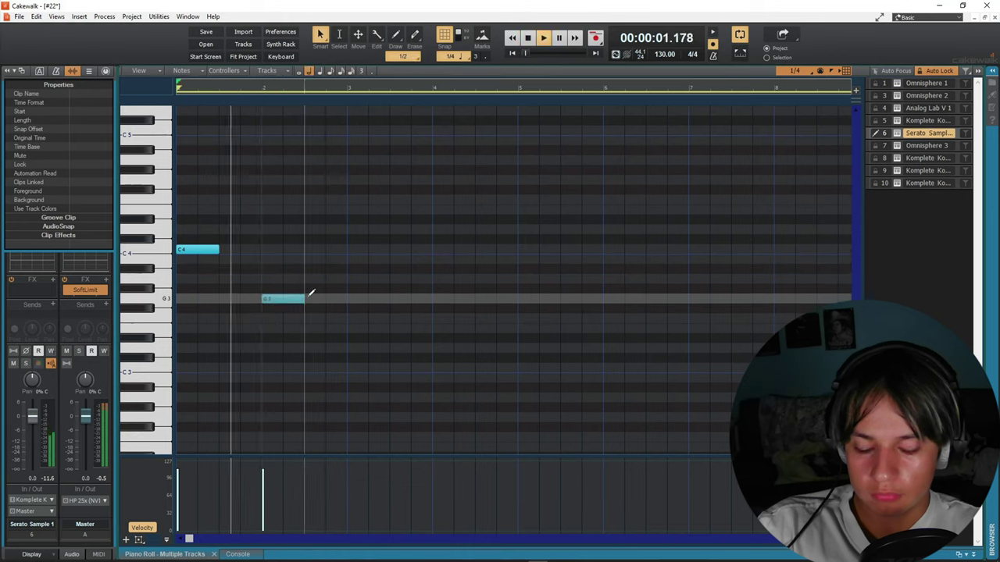
key("space")
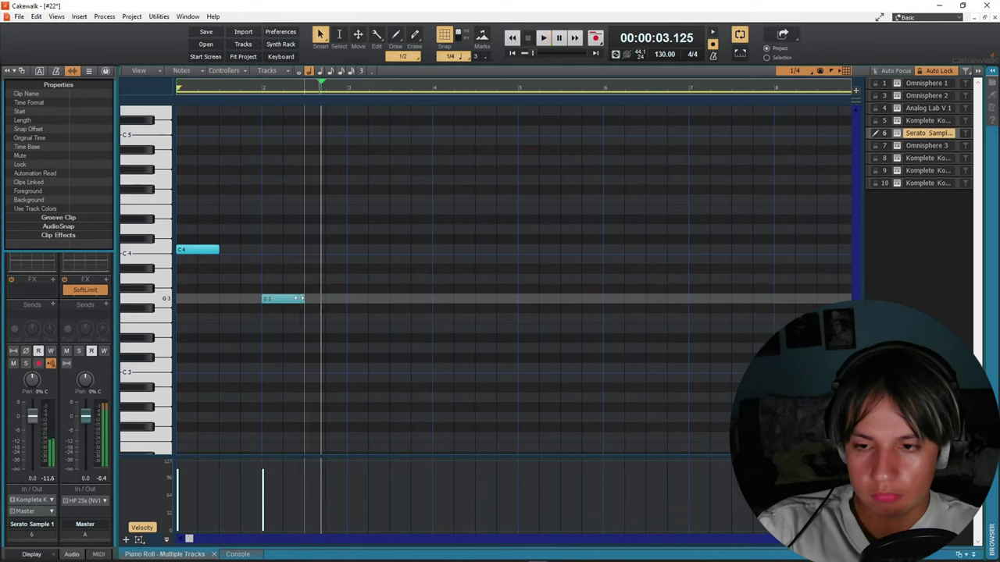
Lower the bar 2 note to F#3, extend it to a whole note, and play the sample pattern from the start
left_click_drag(286, 299, 284, 312)
key("w")
key("space")
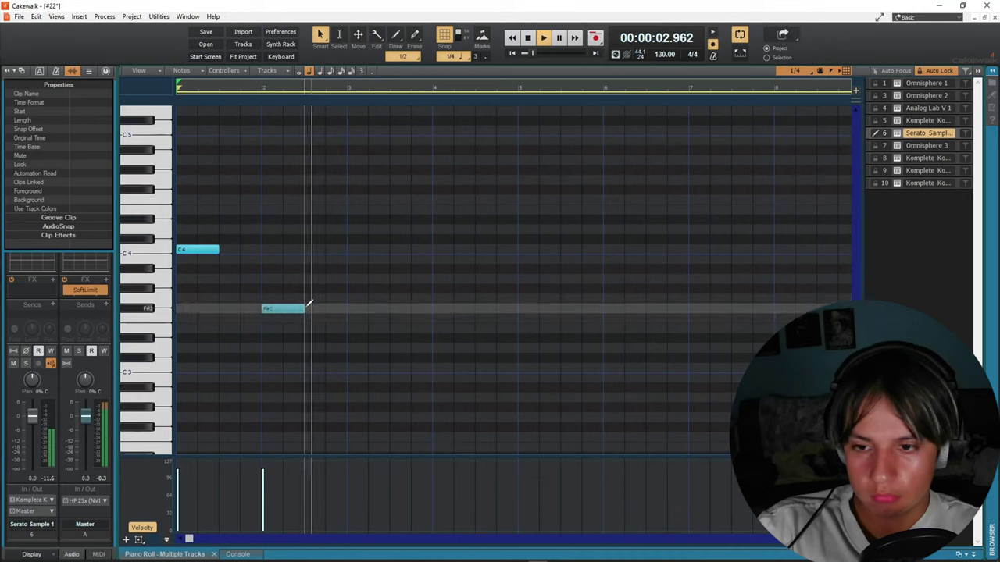
left_click_drag(303, 310, 347, 310)
key("w")
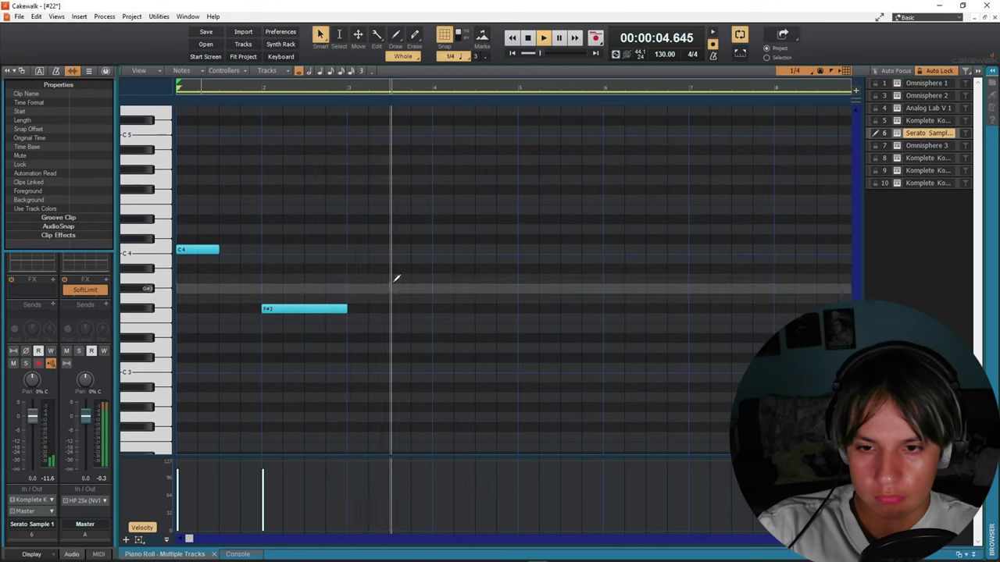
Add a whole-note B3 at the start of bar 4 and play the sample pattern
left_click_drag(435, 258, 513, 260)
key("space")
key("space")
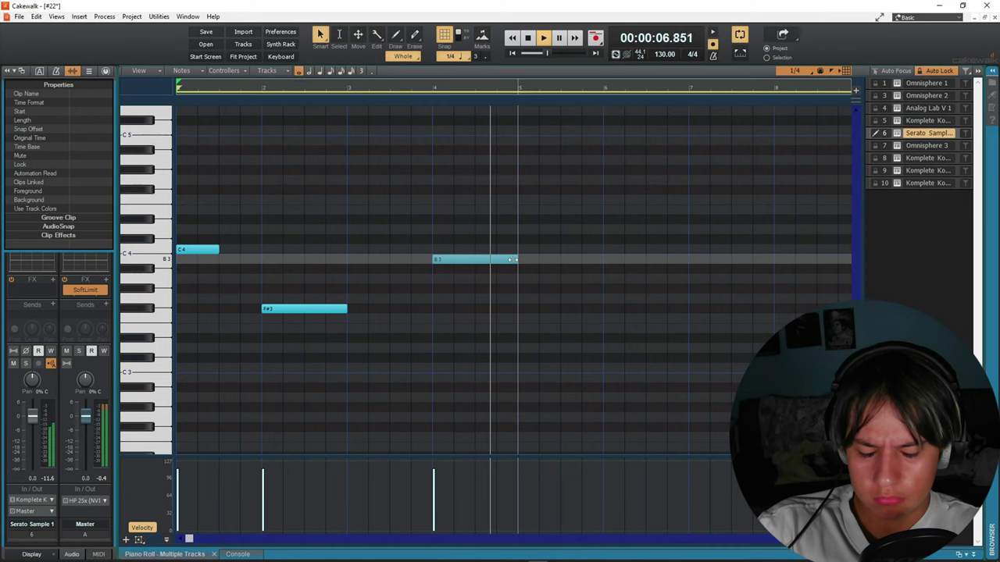
Lower the bar 4 B3 note to E3 and extend it to the end of the bar
left_click_drag(393, 259, 396, 329)
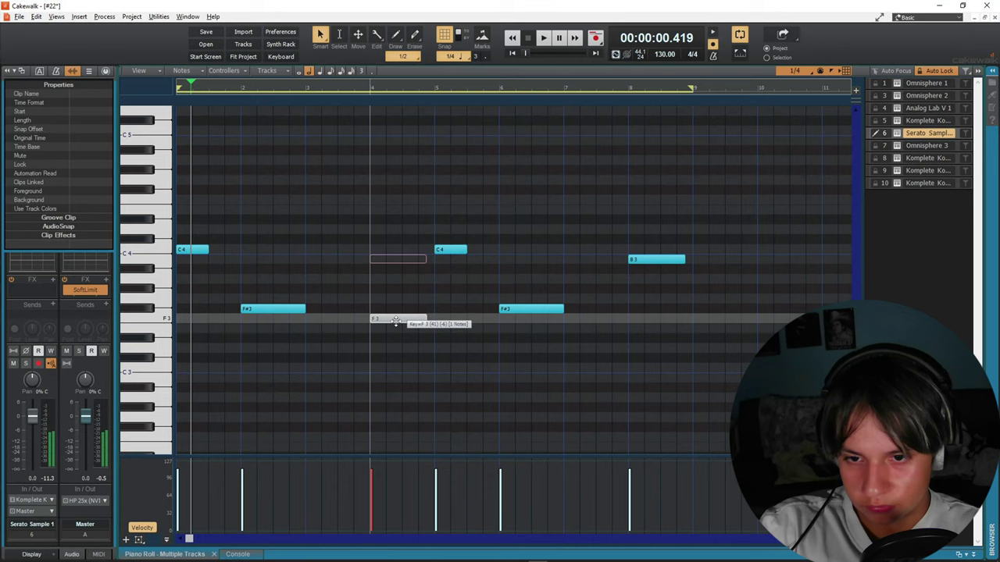
key("space")
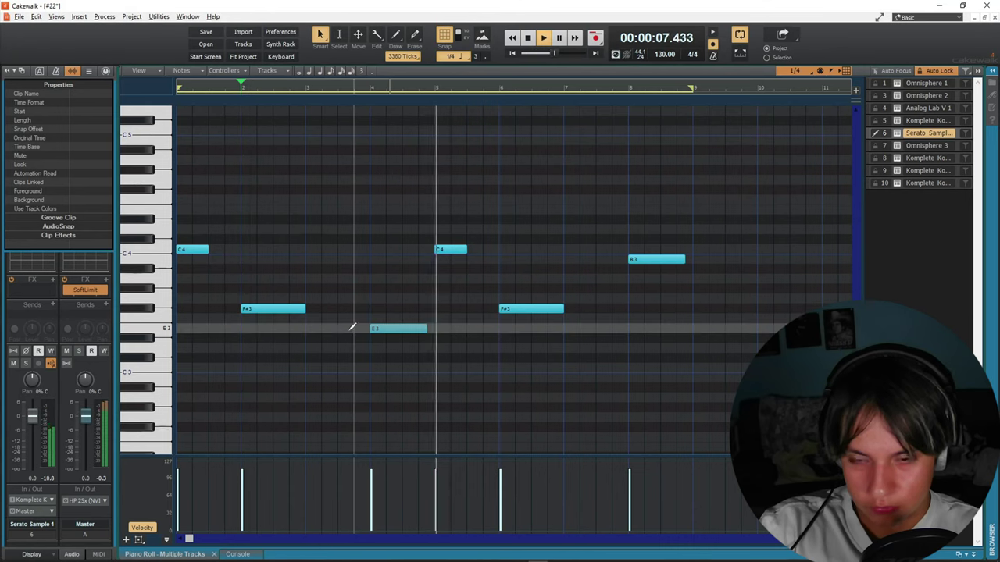
left_click_drag(426, 328, 436, 328)
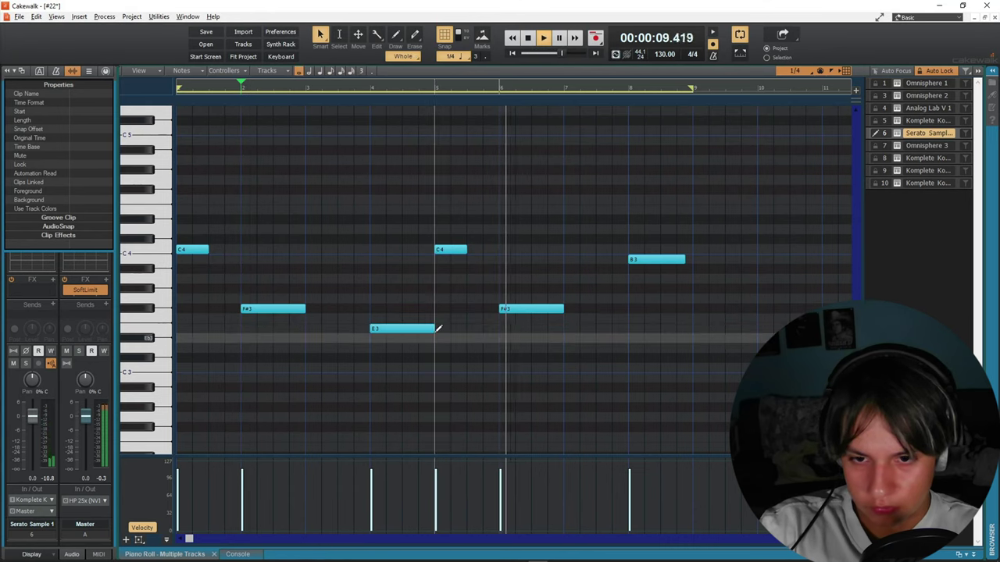
Place a half-note C3 at the start of bar 7 and extend the bar 8 B3 note to a whole note
mouse_move(561, 282)
left_mouse_down()
mouse_move(576, 283)
mouse_move(602, 256)
left_mouse_up()
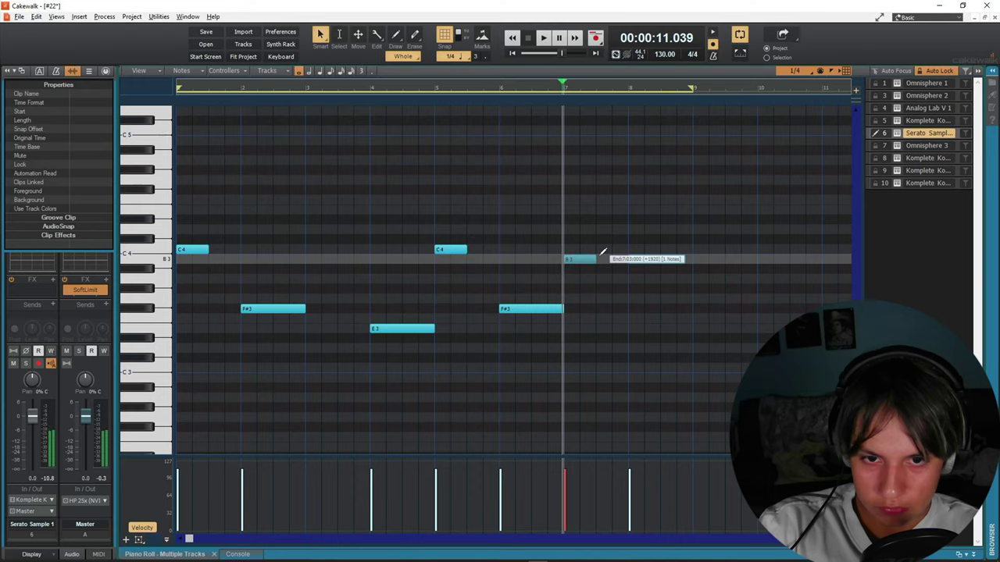
left_click(630, 259)
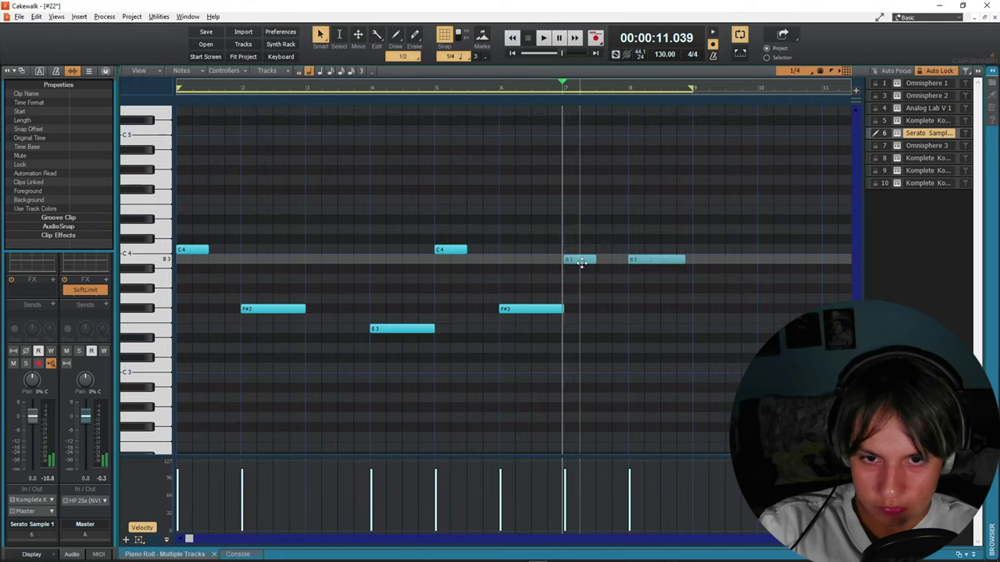
left_click_drag(581, 263, 575, 368)
key("space")
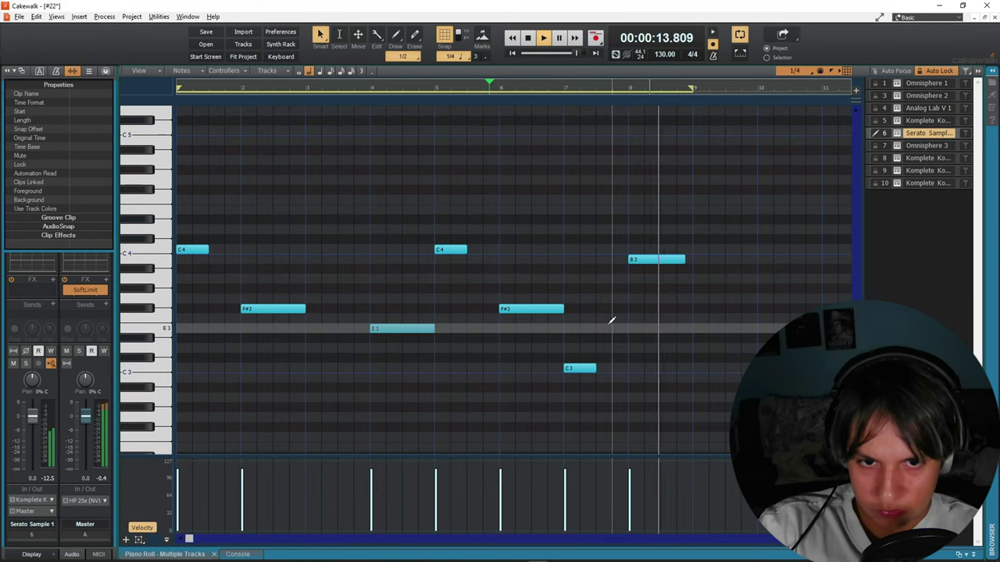
left_click_drag(684, 260, 694, 259)
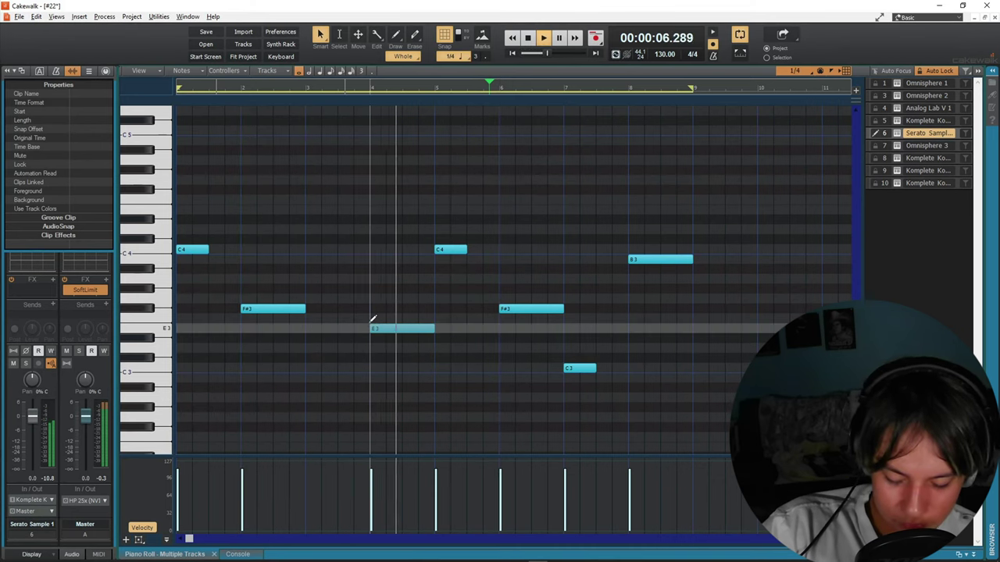
Audition the reversed yellow slice in Serato Sample against the beat and lower the bar 4 note by two semitones
left_click(236, 349)
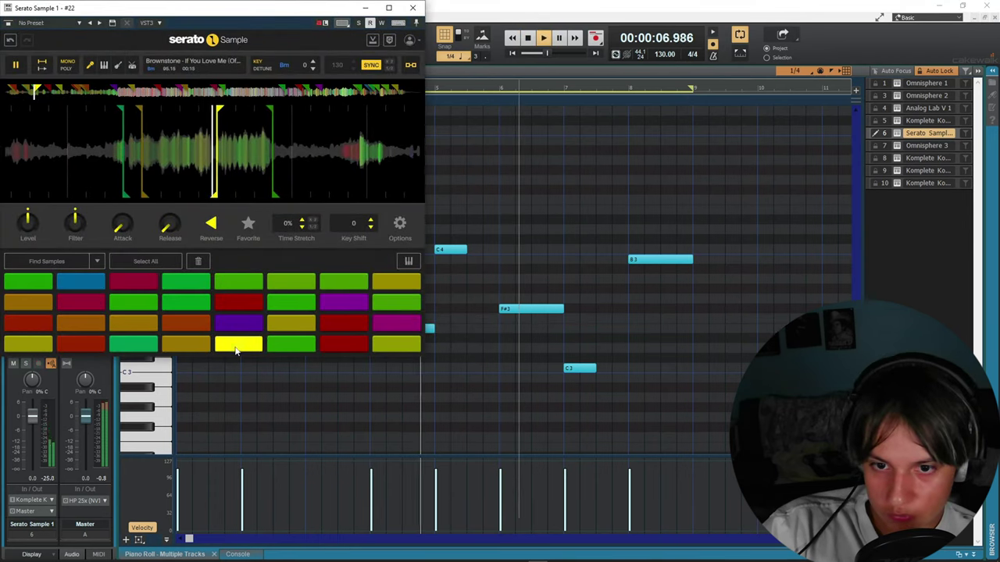
key("space")
left_click(356, 398)
key("space")
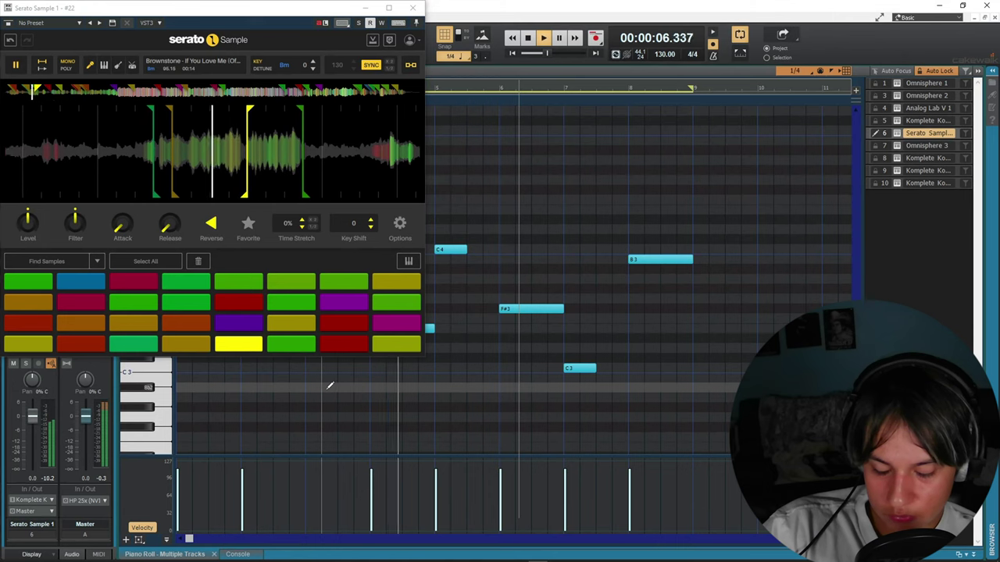
key("w")
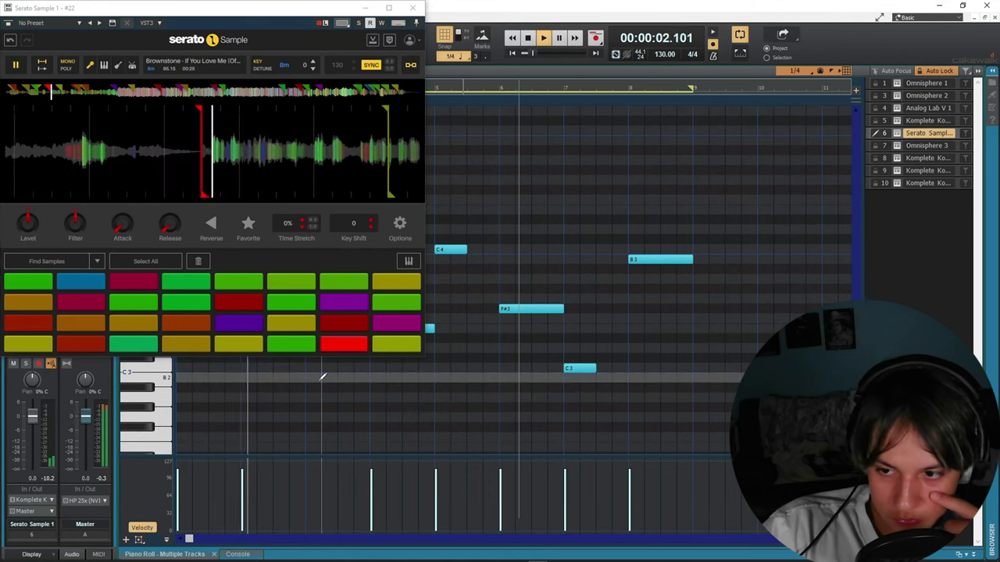
left_click_drag(415, 308, 410, 328)
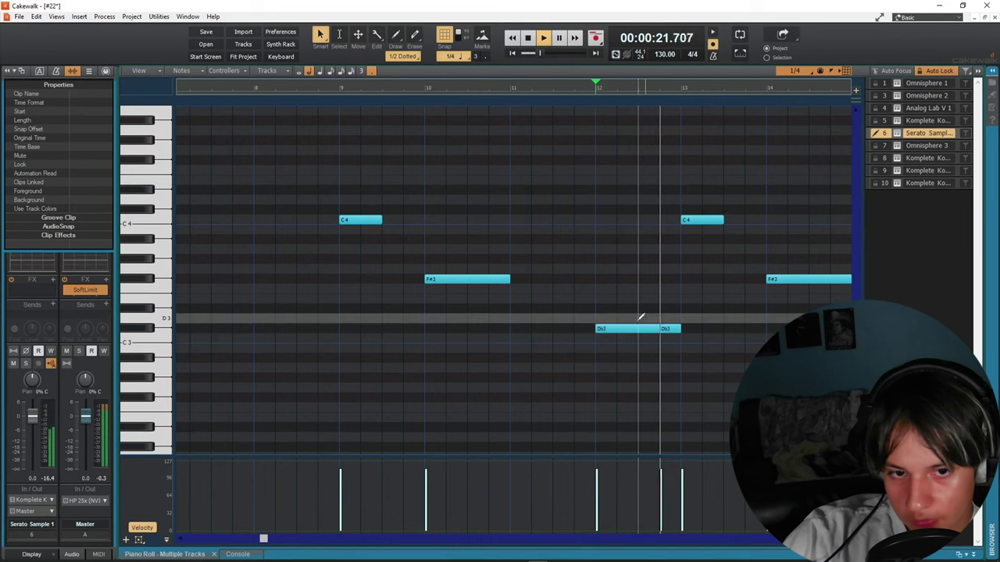
Play the extended song arrangement from bar 1 in the track view
scroll(633, 317, "down", 3)
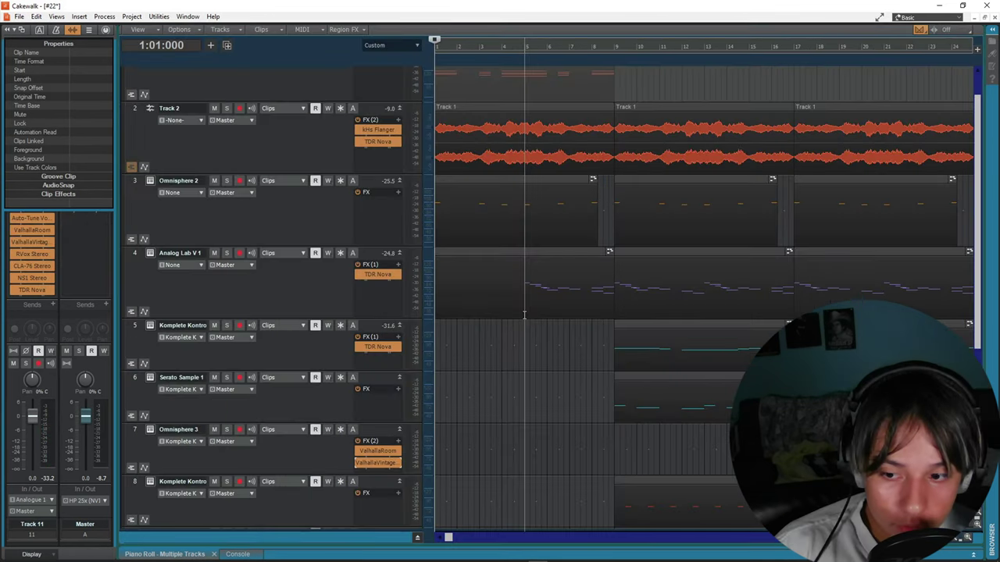
key("space")
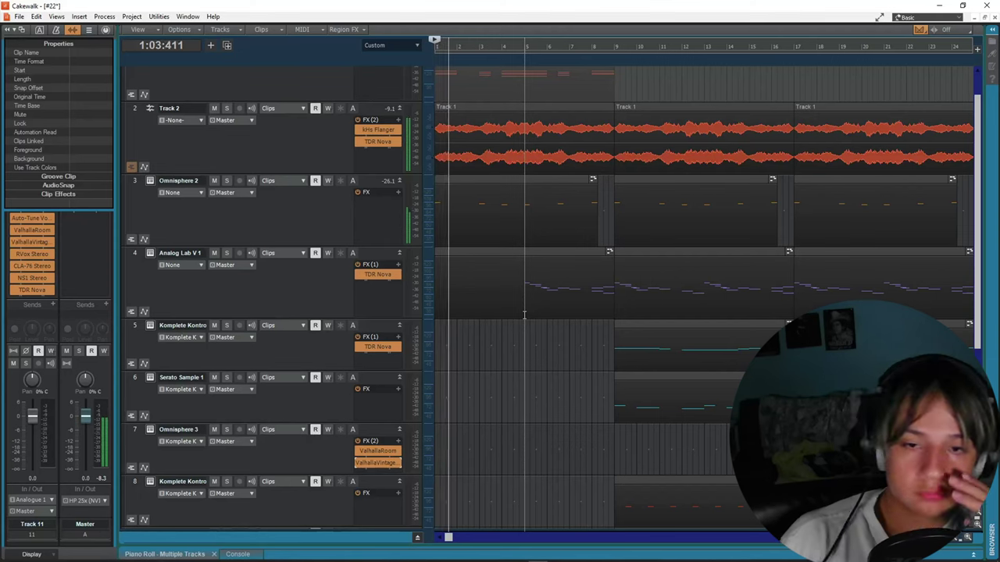